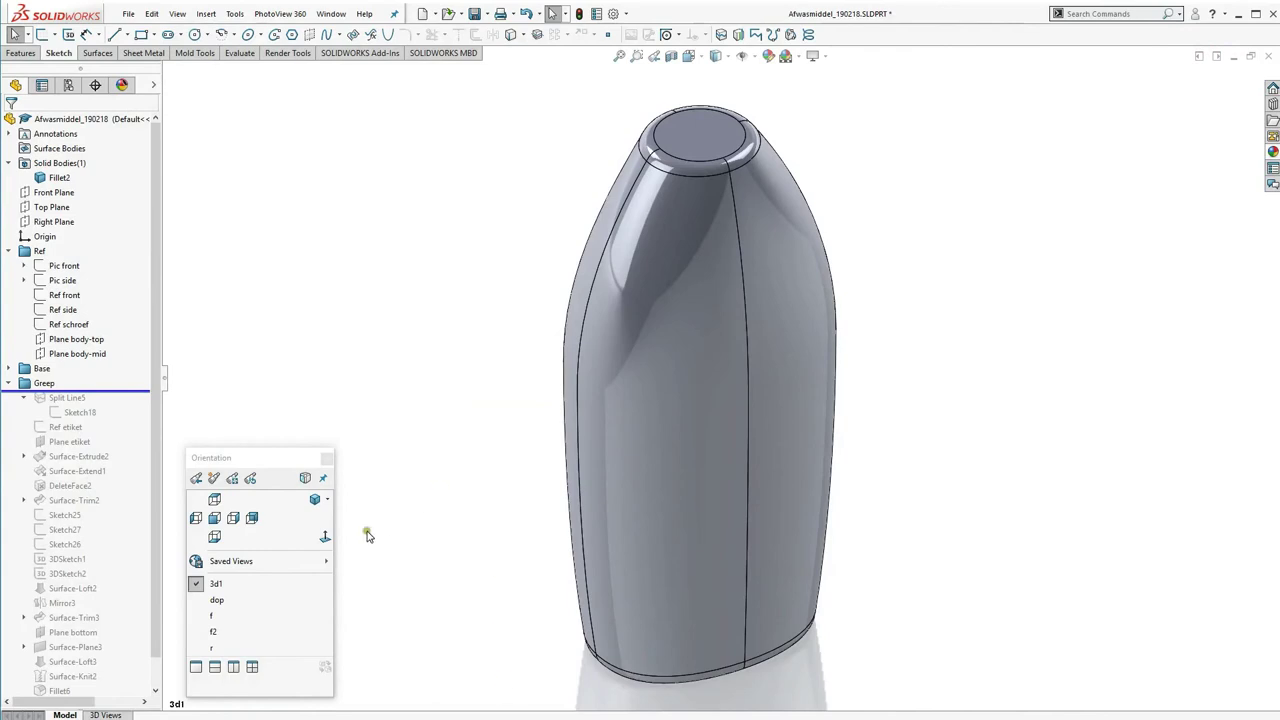
Turn the bottle to the saved front view f2
left_click(213, 631)
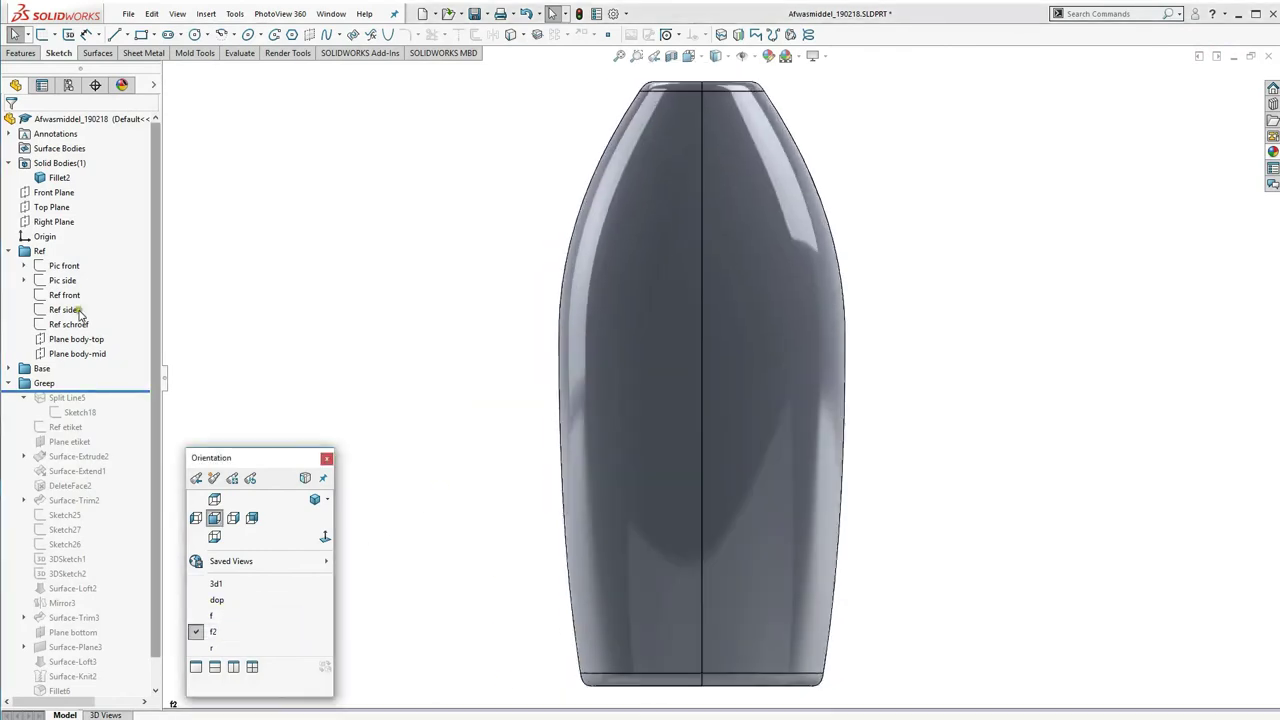
Briefly show the Ref front sketch, then roll the history forward to include Split Line5
left_click(72, 295)
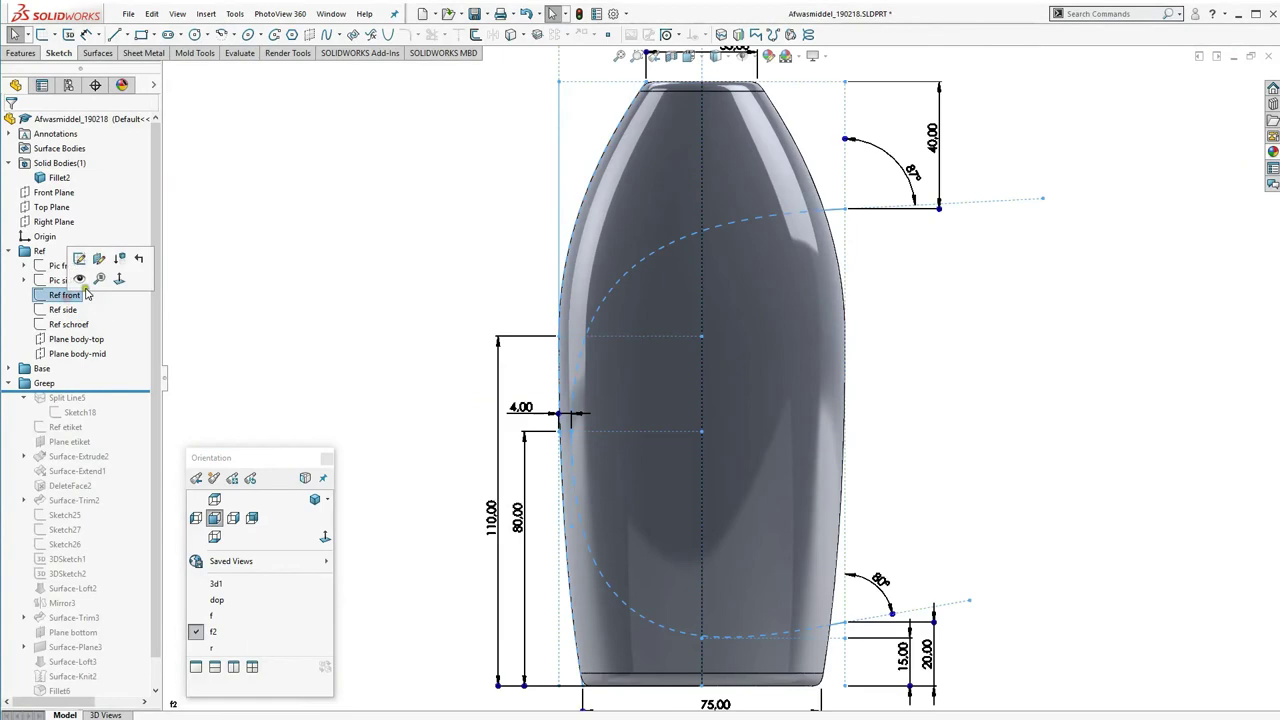
left_click(79, 279)
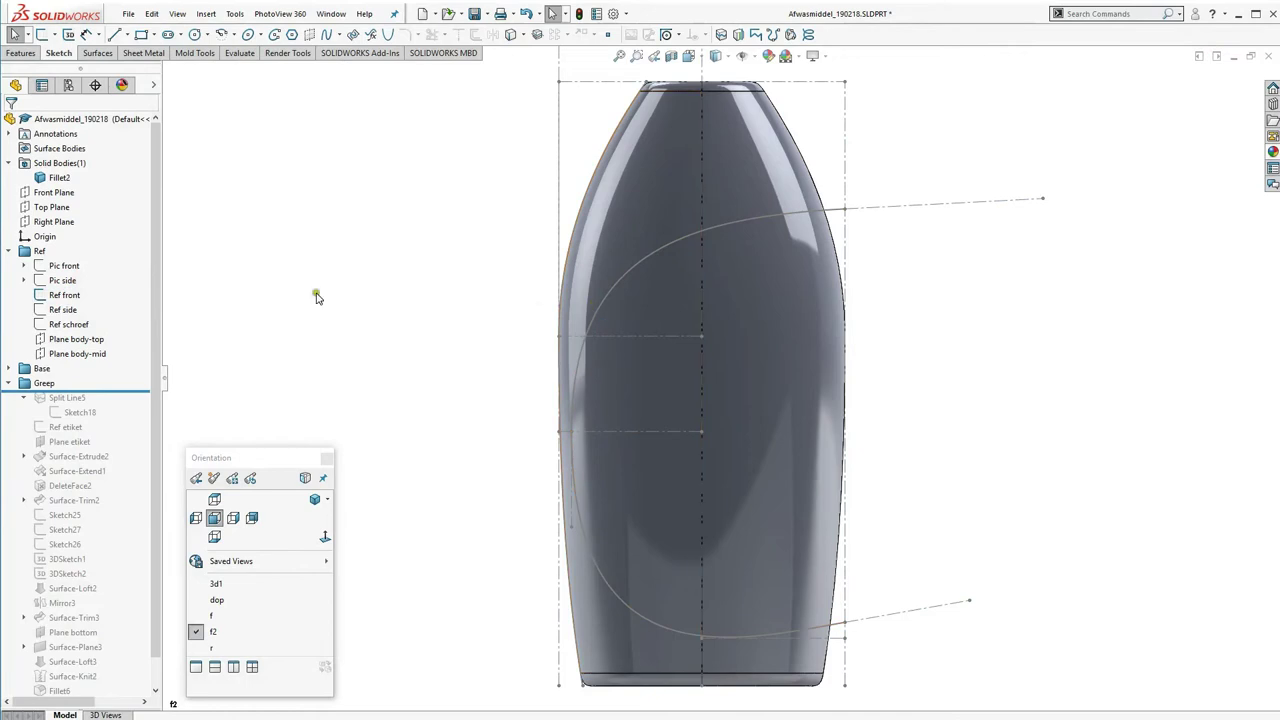
left_click_drag(143, 390, 98, 421)
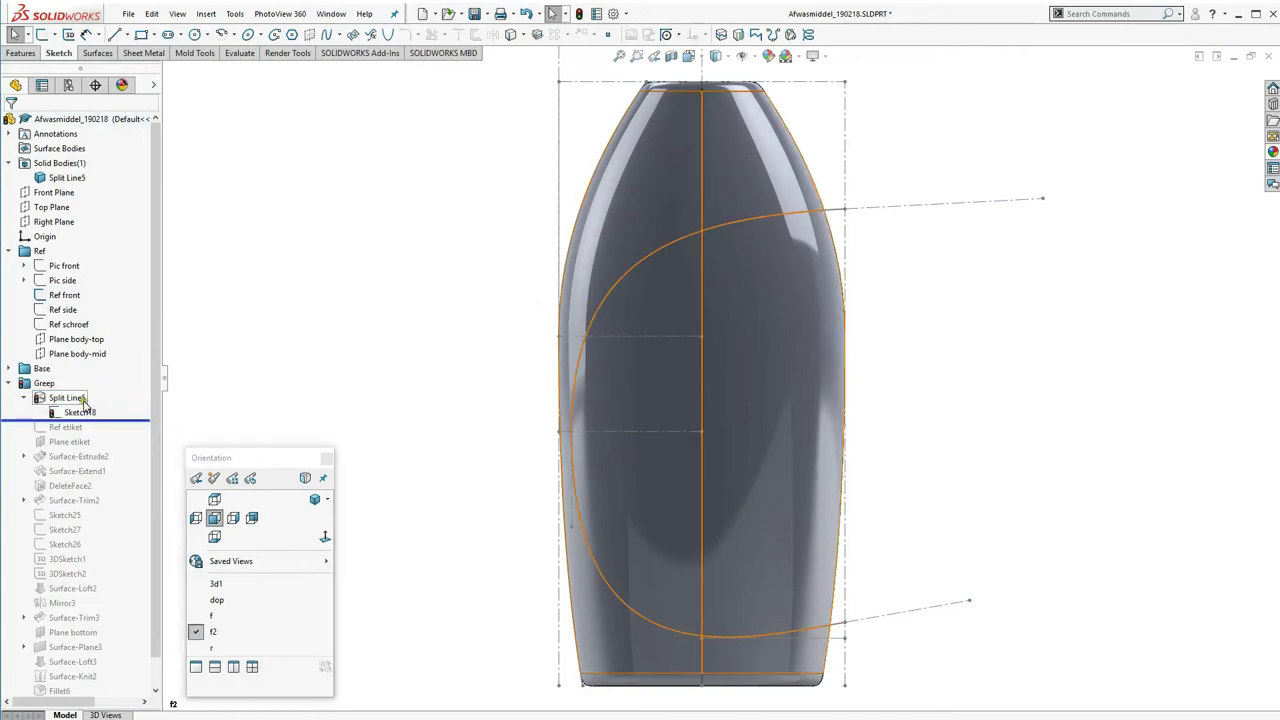
left_click(83, 401)
mouse_move(305, 346)
middle_mouse_down()
mouse_move(349, 360)
mouse_move(382, 346)
middle_mouse_up()
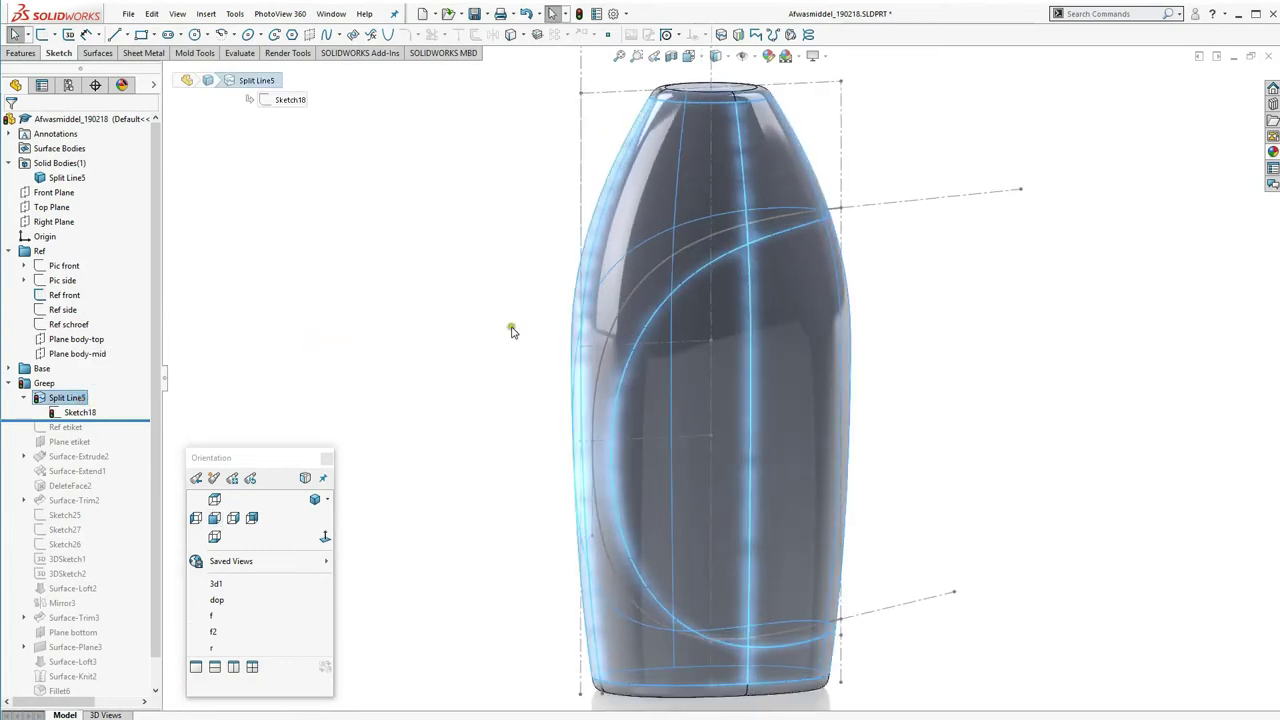
left_click(444, 309)
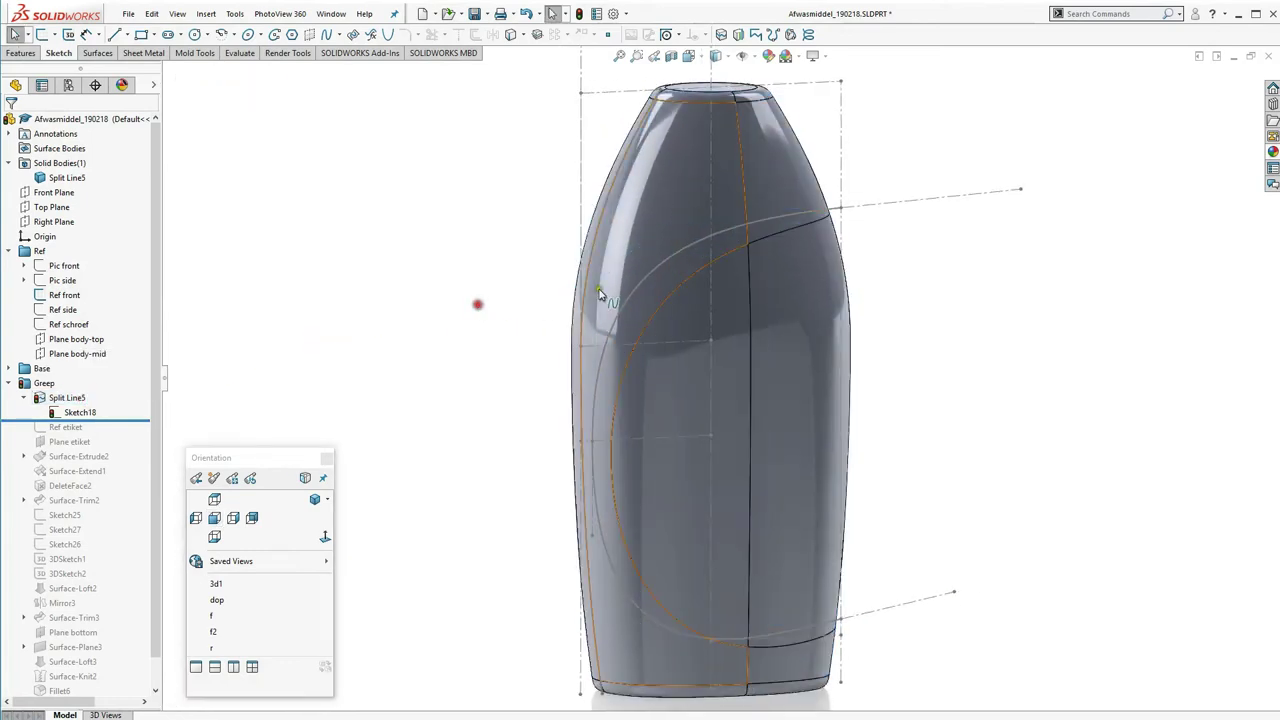
Inspect the Split Line5 label faces, then roll past Ref etiket back in view f2
left_click(779, 264)
left_click(729, 294)
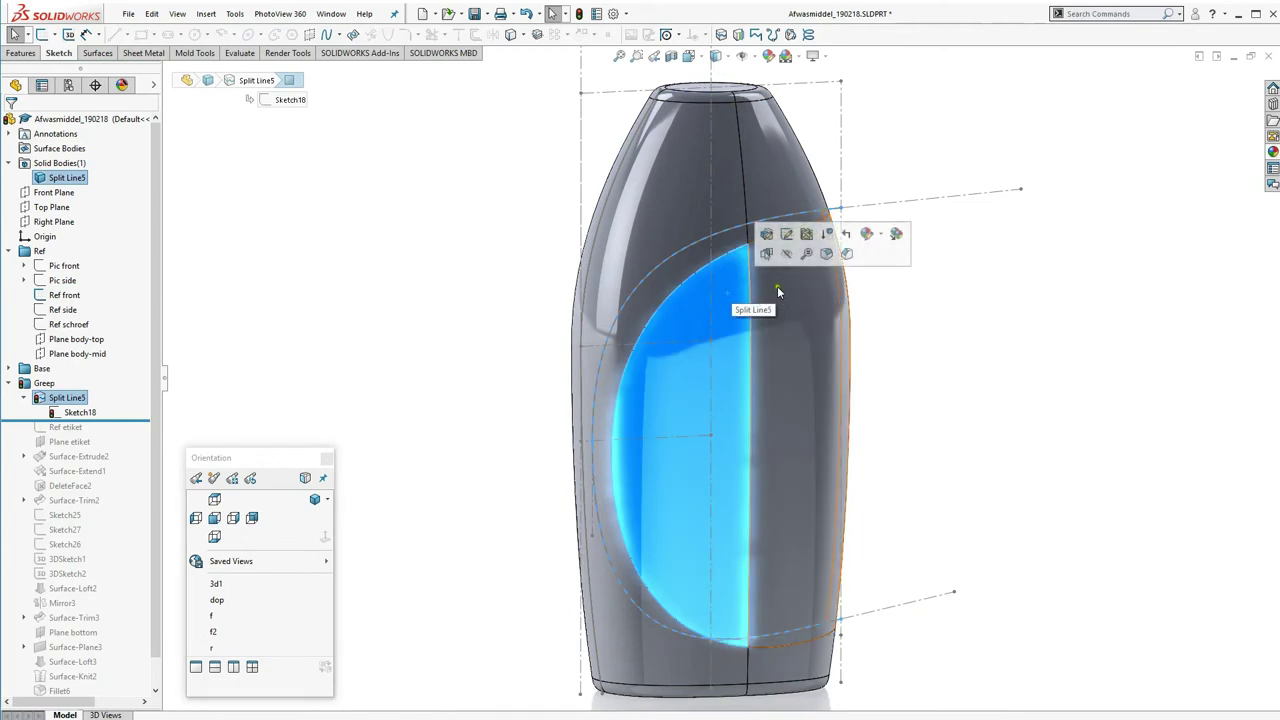
left_click(776, 191)
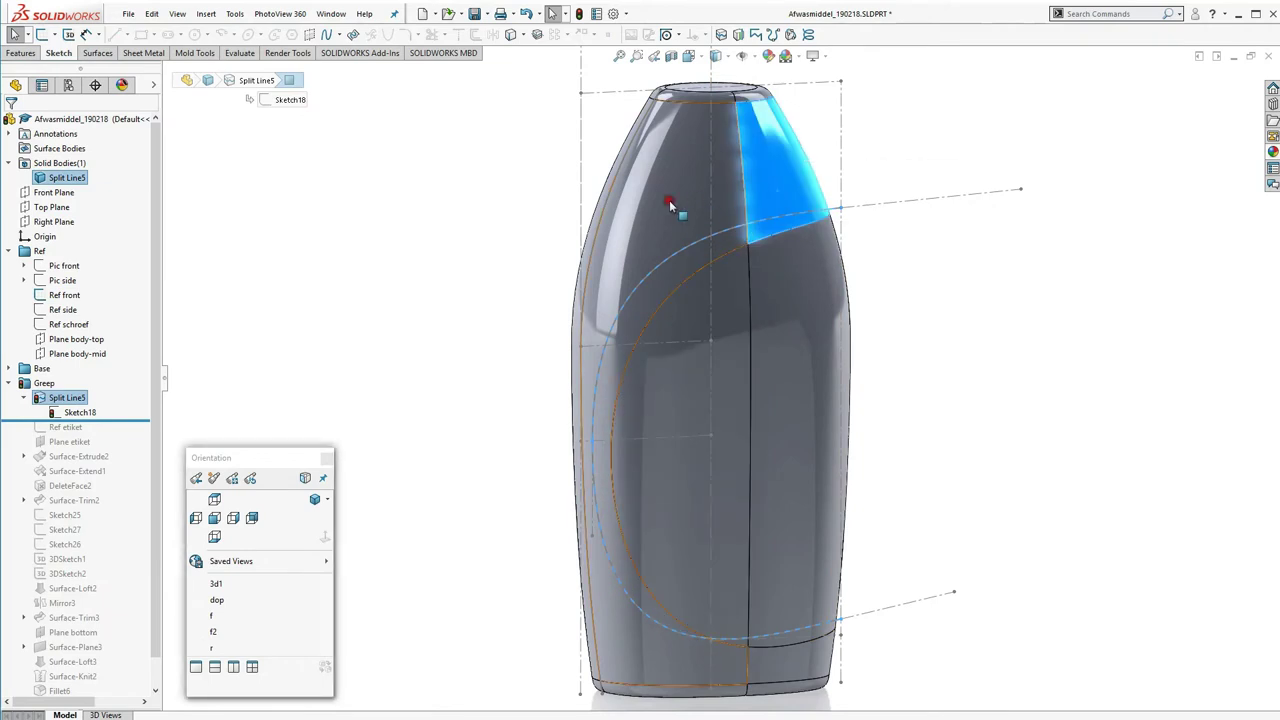
left_click(670, 204)
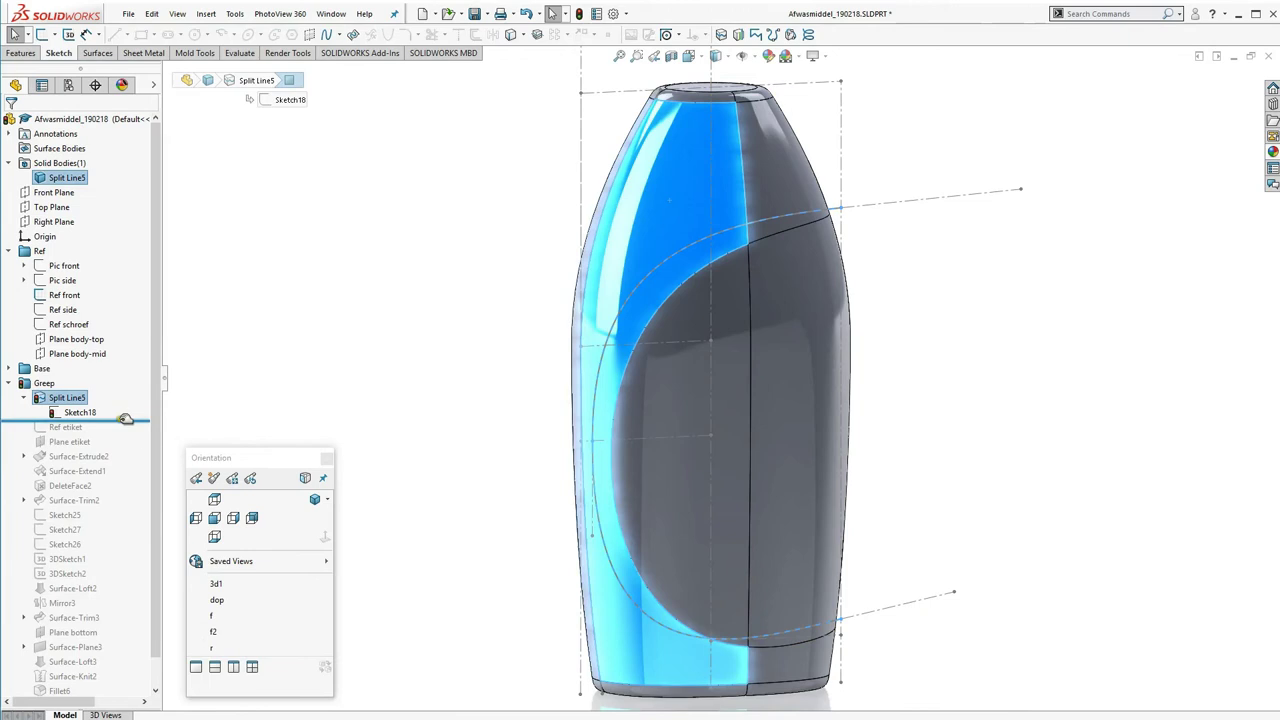
left_click_drag(122, 418, 115, 434)
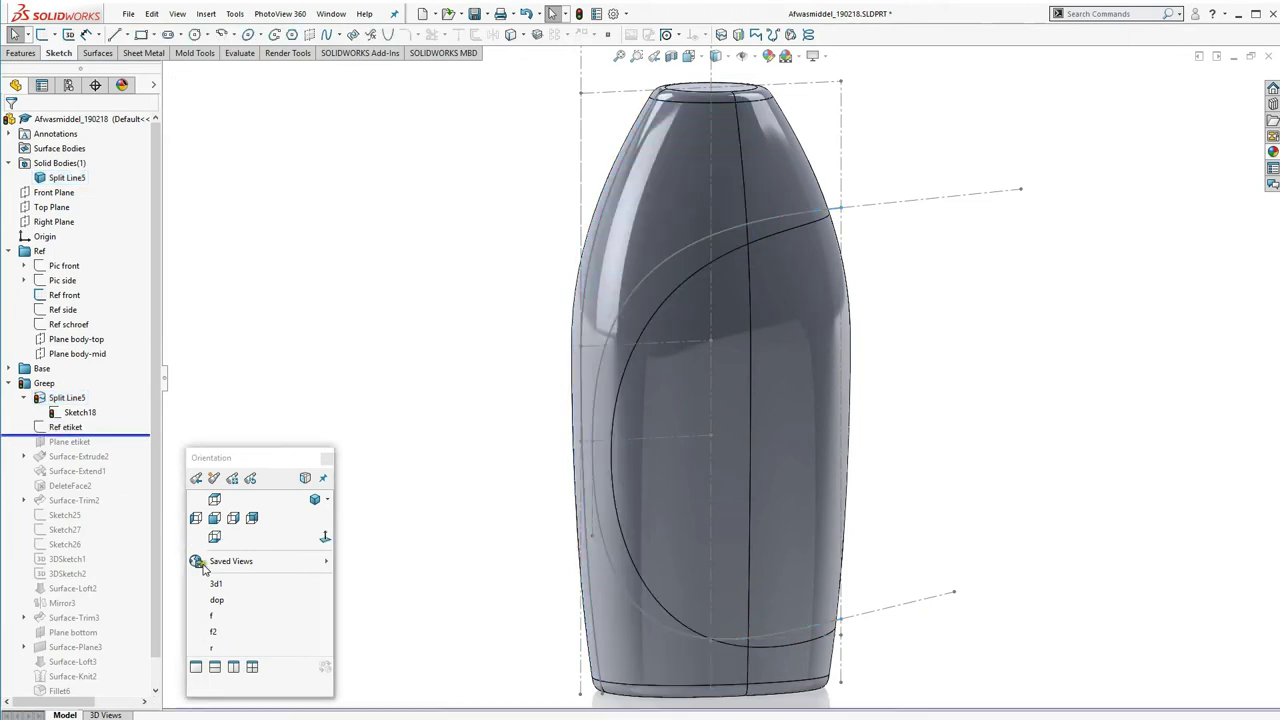
left_click(215, 628)
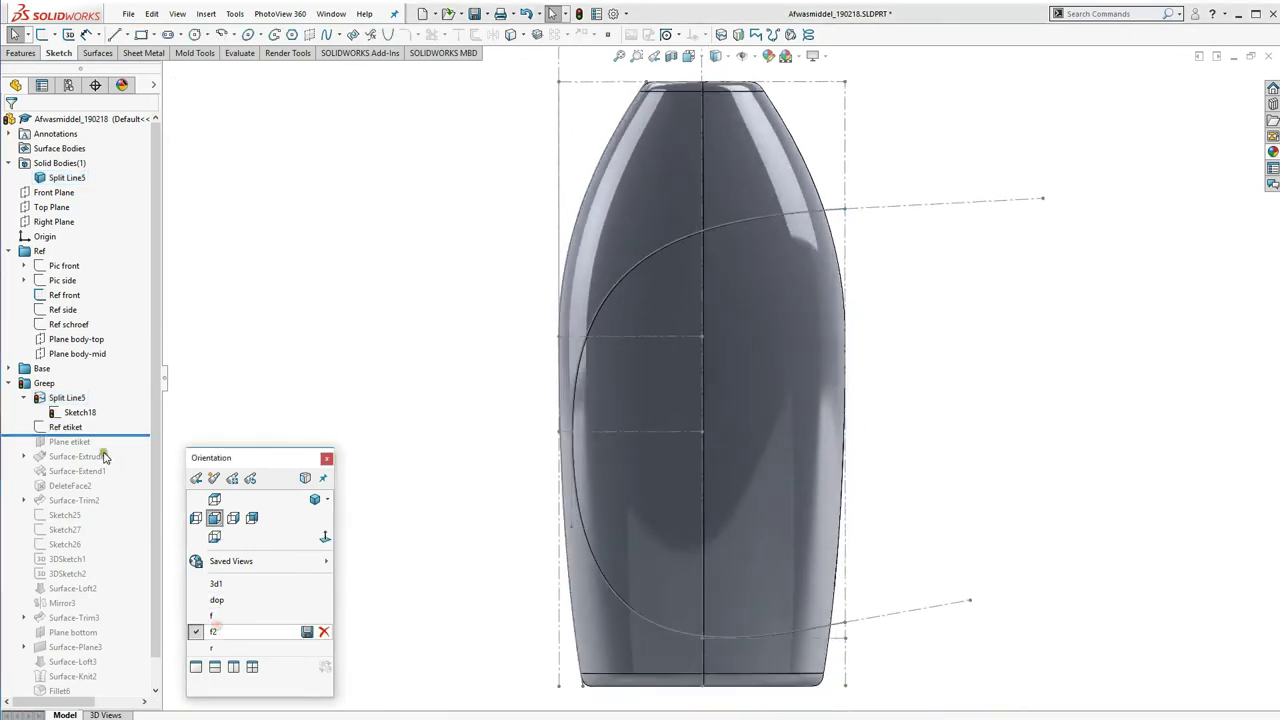
Edit the Ref etiket label-outline sketch and exit it when finished
left_click(68, 427)
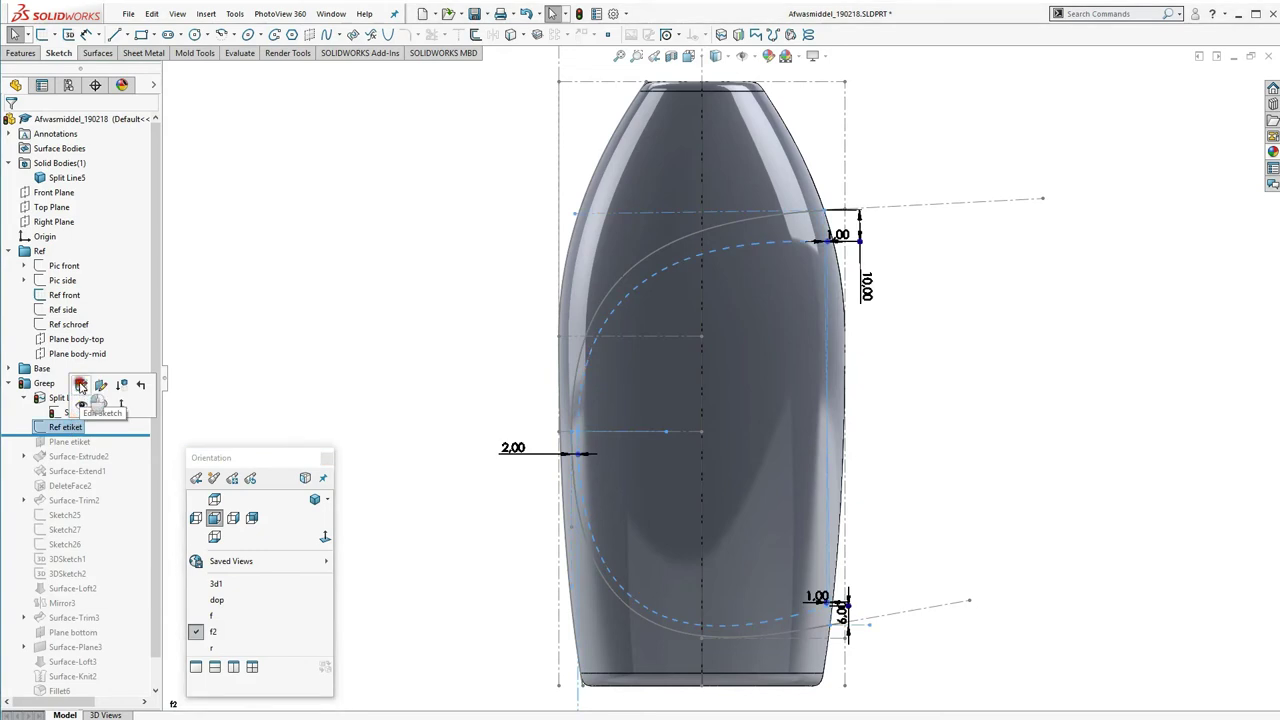
left_click(79, 381)
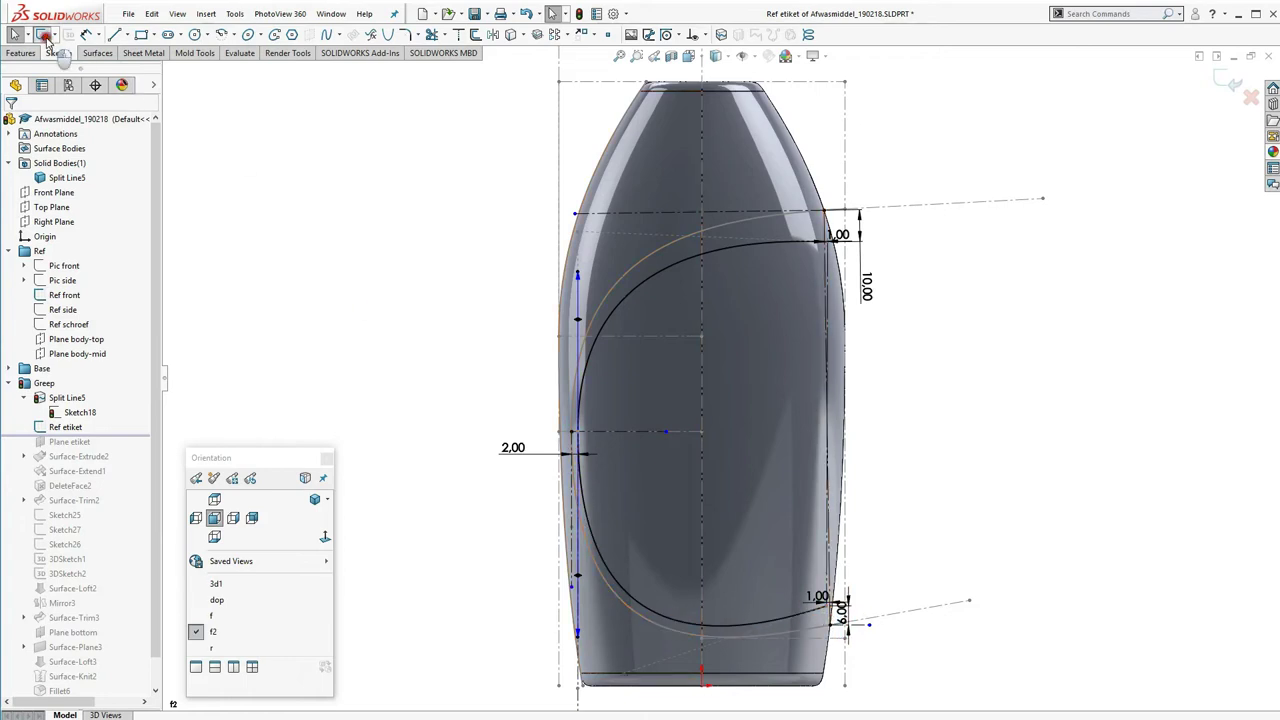
left_click(44, 36)
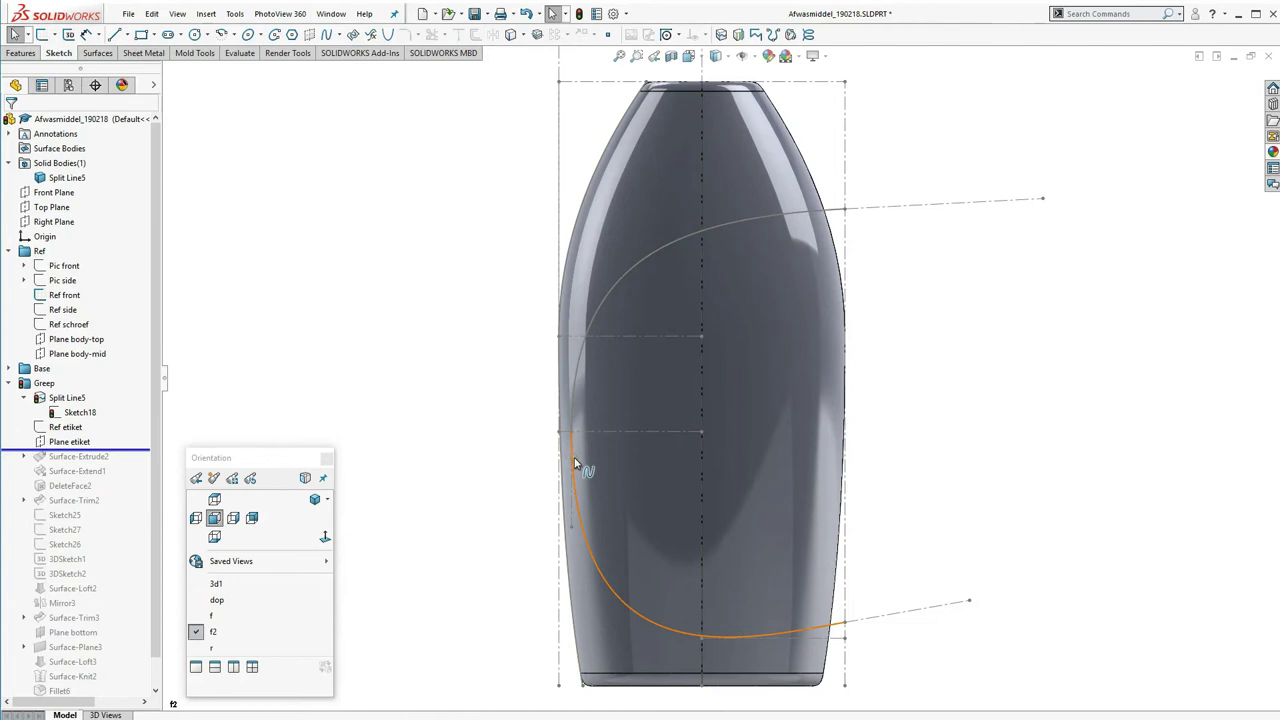
Select the Plane etiket plane and expand Surface-Extrude2 to list Sketch22
left_click(86, 442)
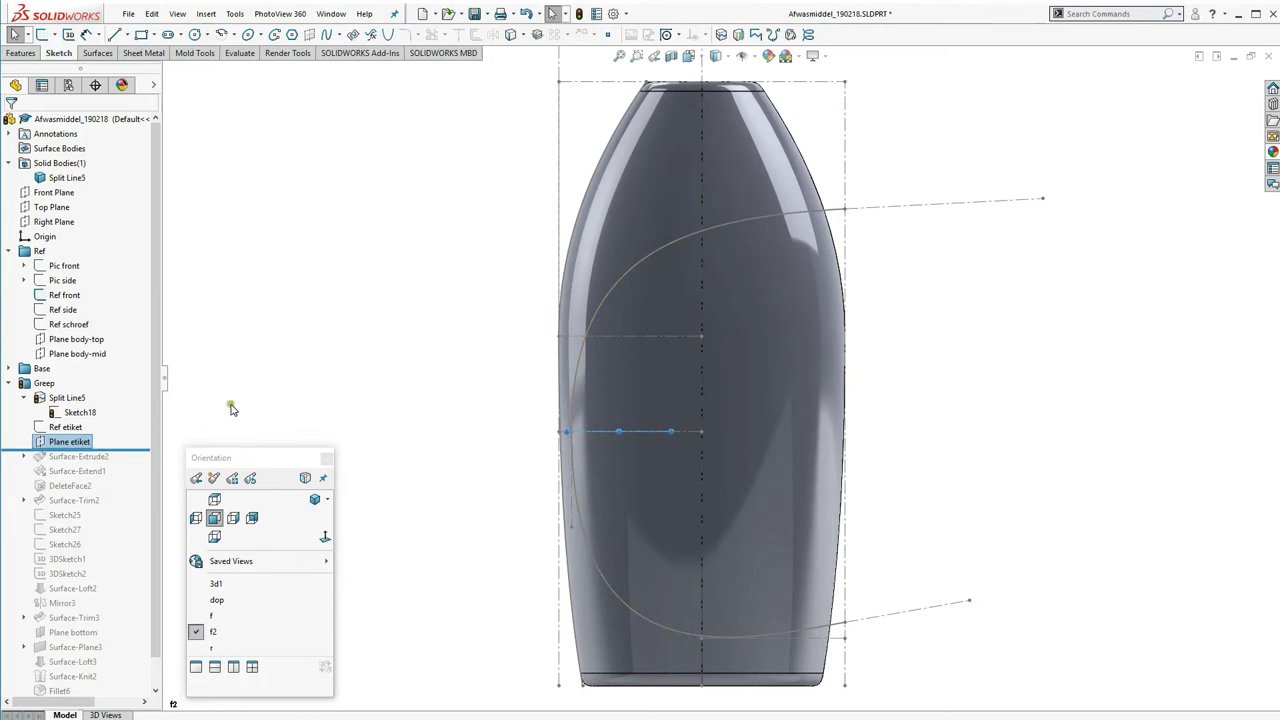
key("Down")
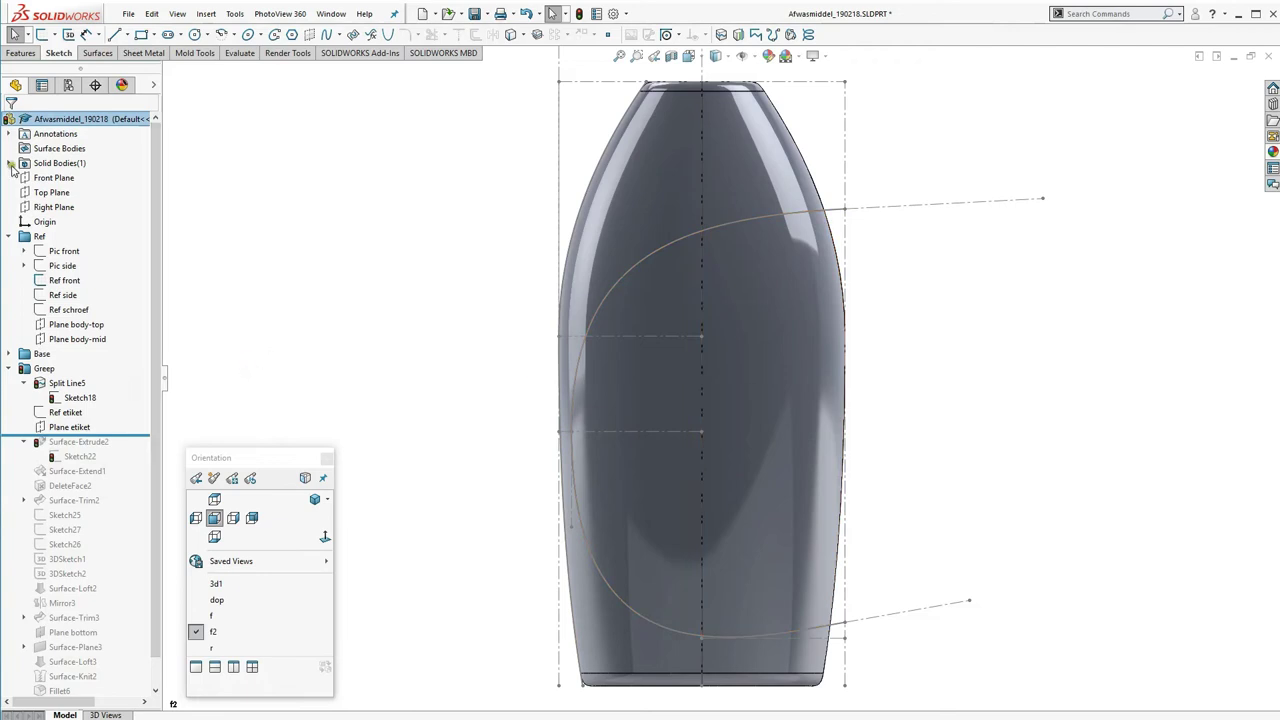
Hide the bottle's Split Line5 solid body
left_click(10, 163)
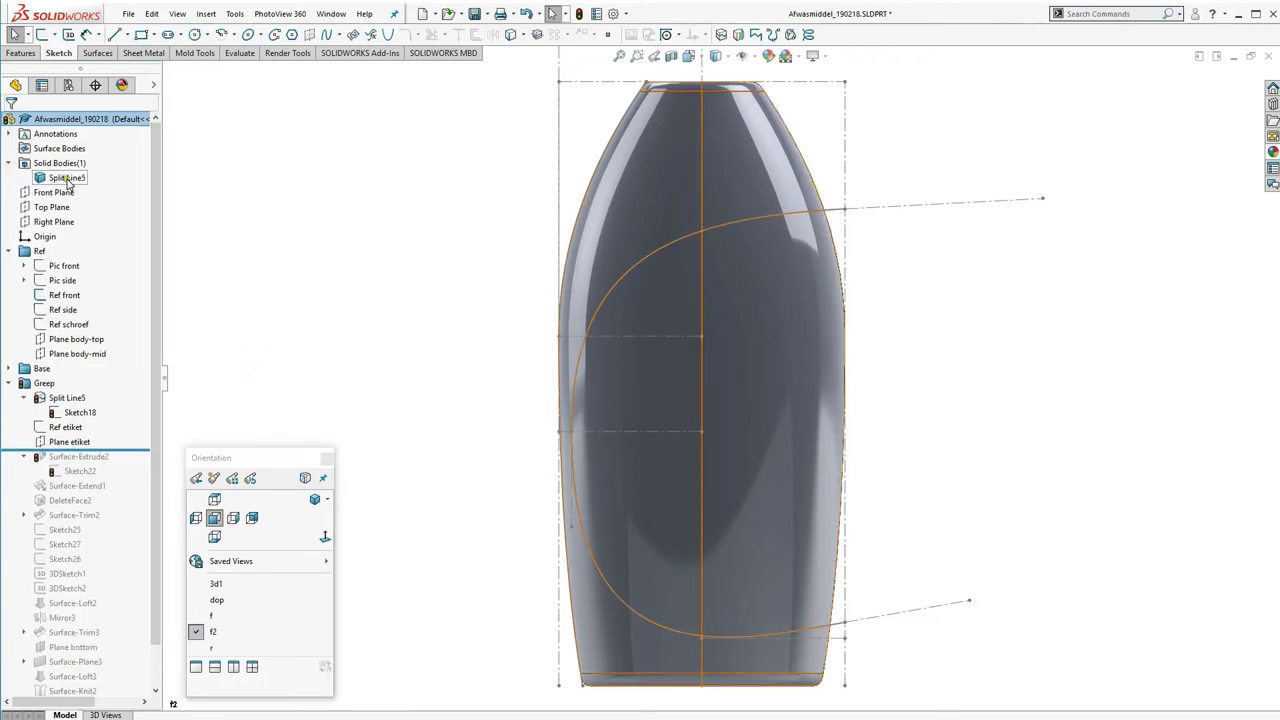
left_click(67, 178)
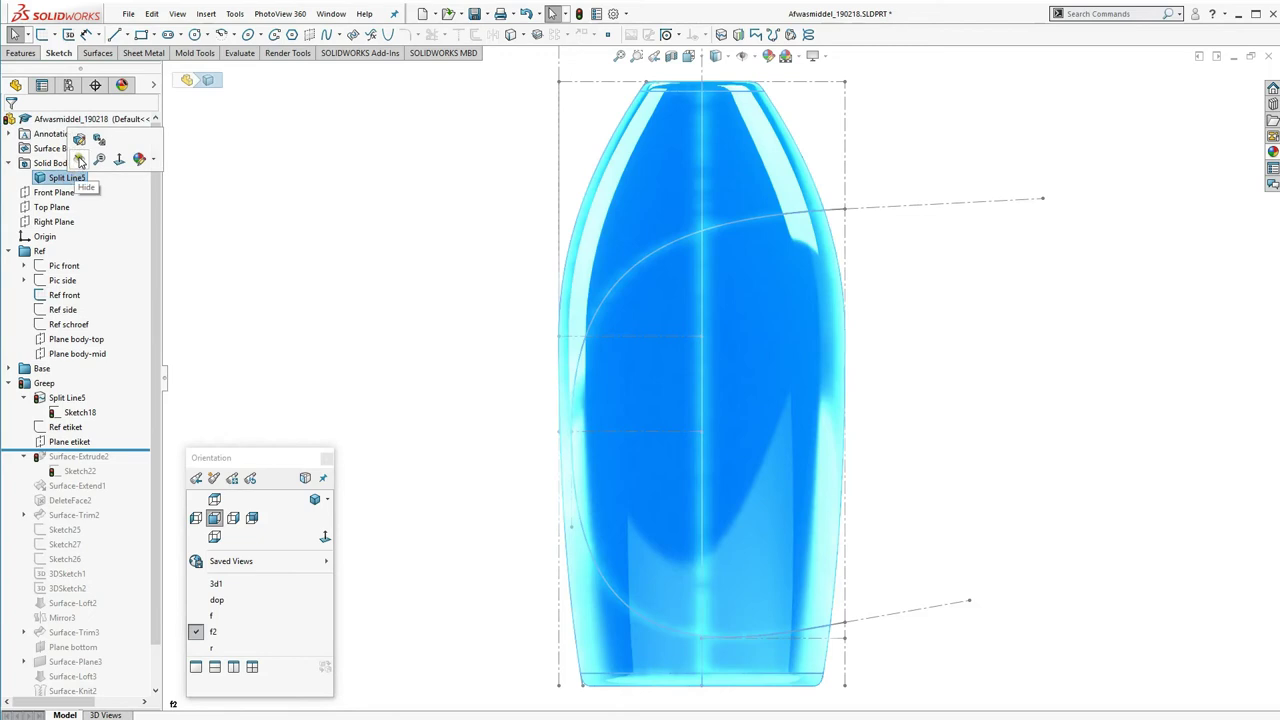
left_click(79, 160)
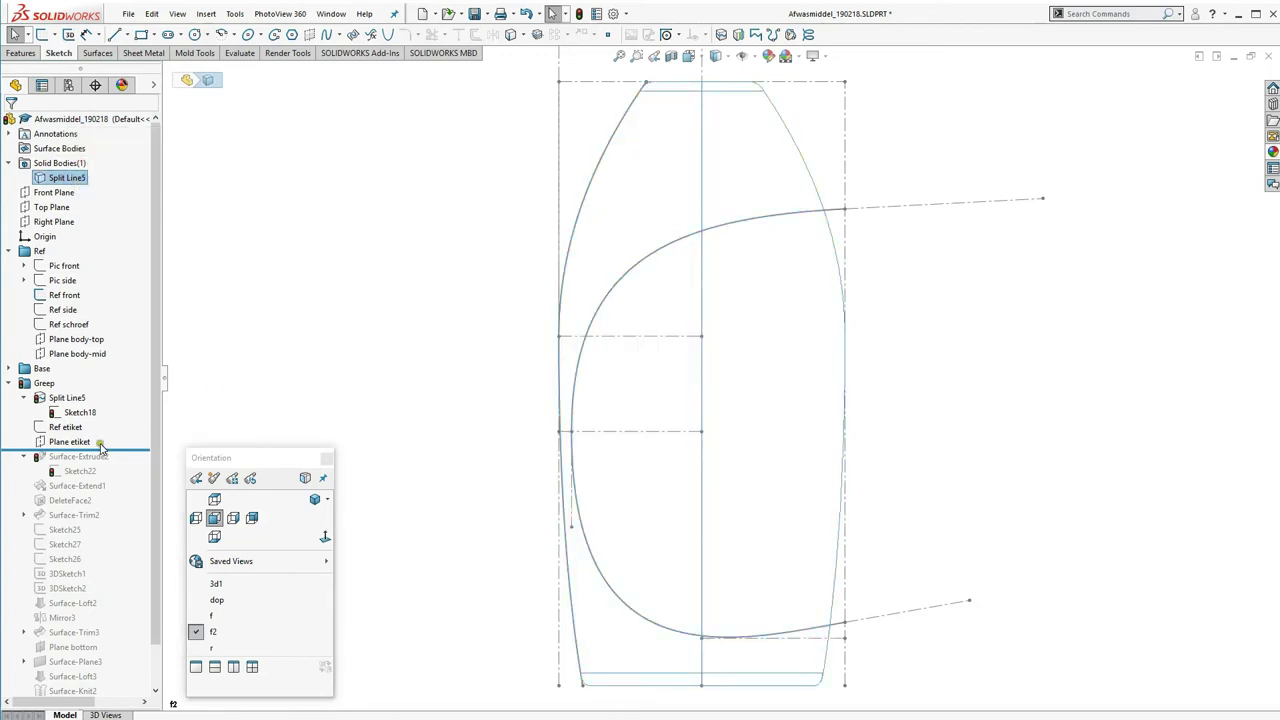
Roll the history forward to Surface-Extrude2 and edit its Sketch22
left_click_drag(100, 446, 122, 461)
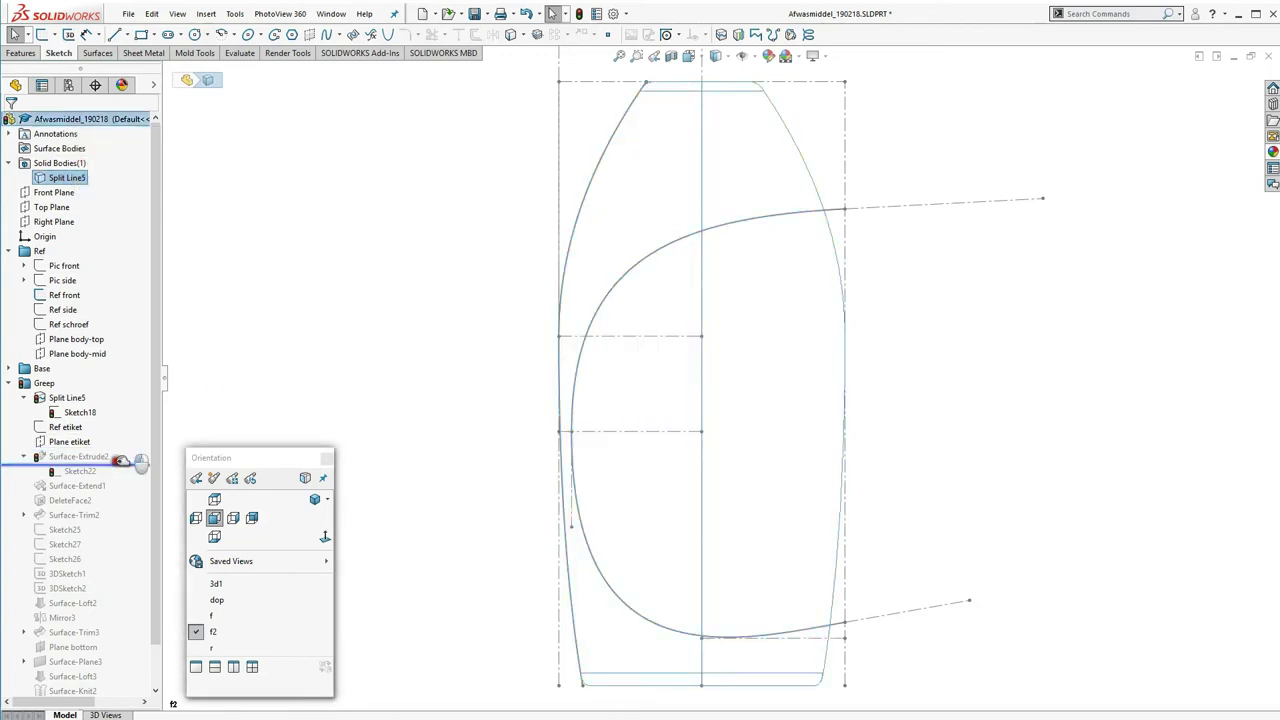
left_click_drag(122, 461, 112, 476)
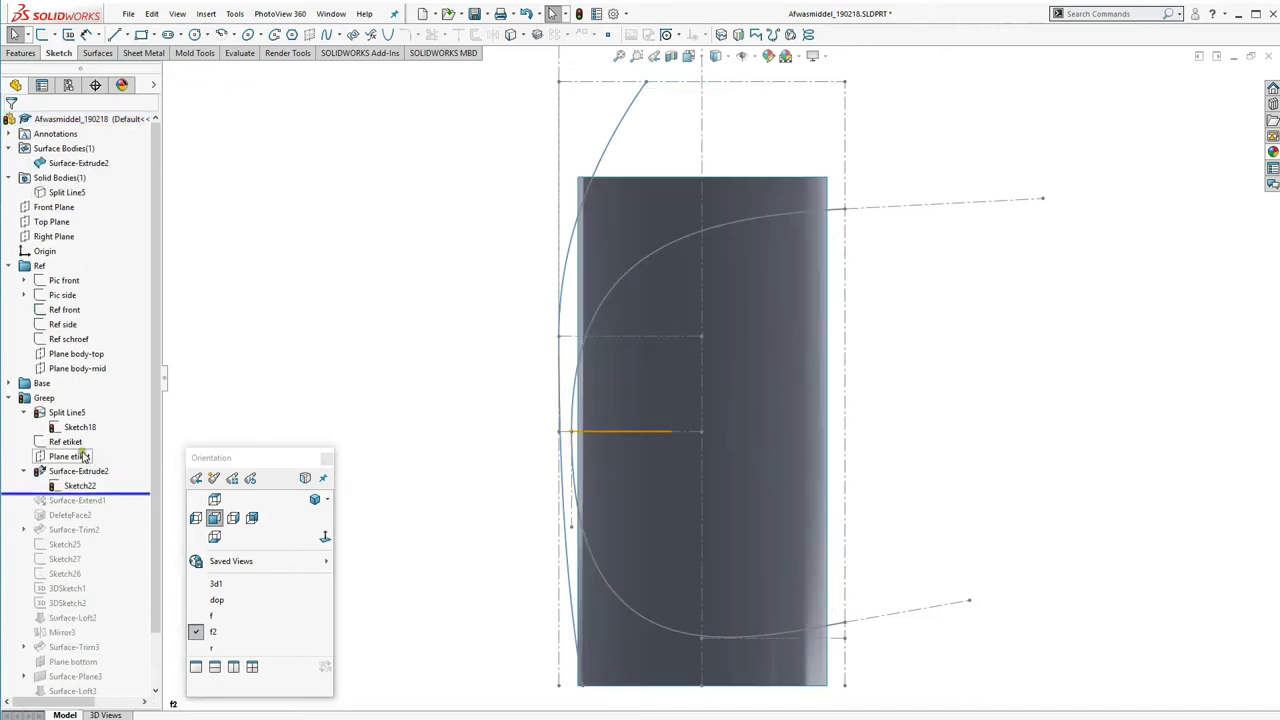
left_click(80, 485)
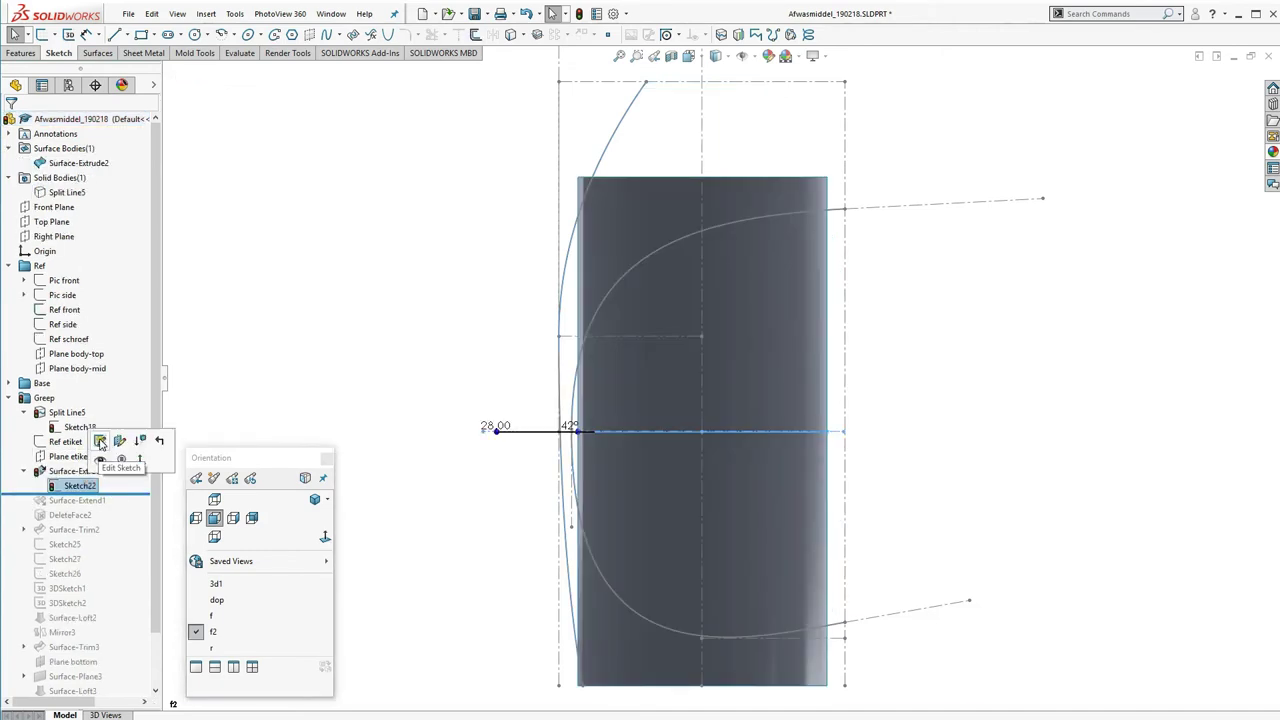
left_click(100, 441)
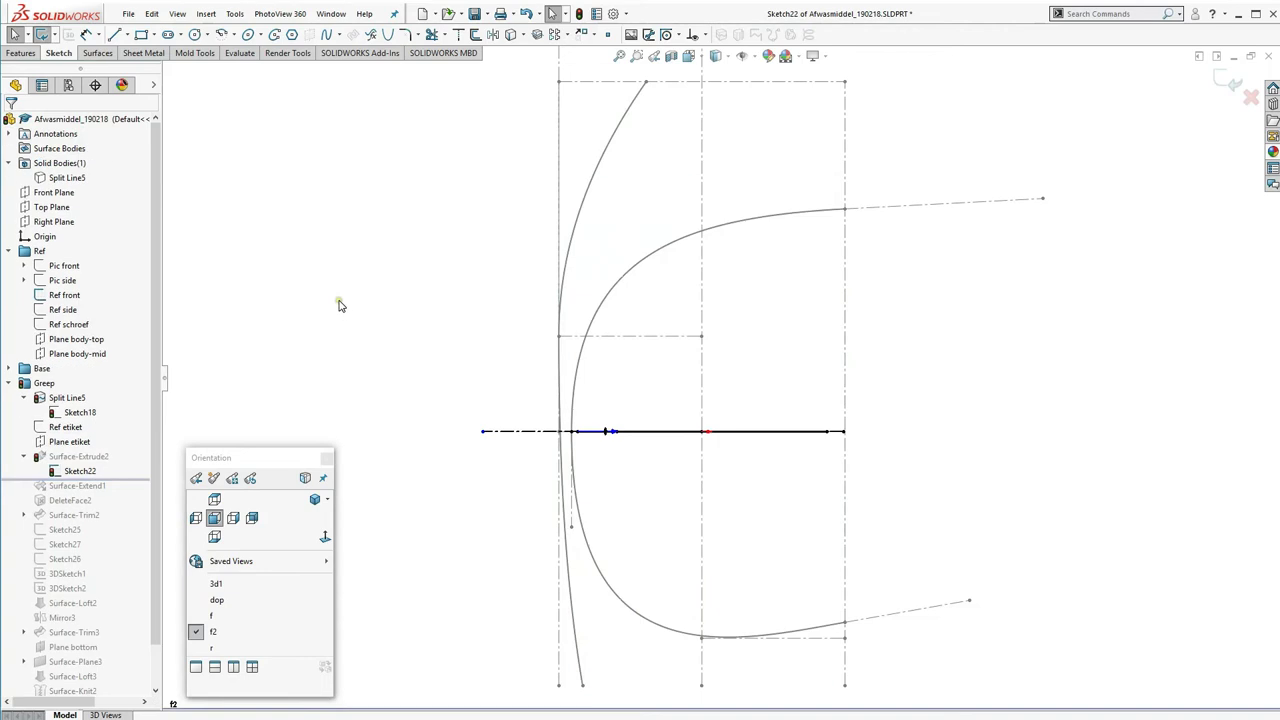
Reference the Ref etiket and Ref front outlines, then exit Sketch22 to rebuild Surface-Extrude2
middle_click_drag(339, 305, 394, 434)
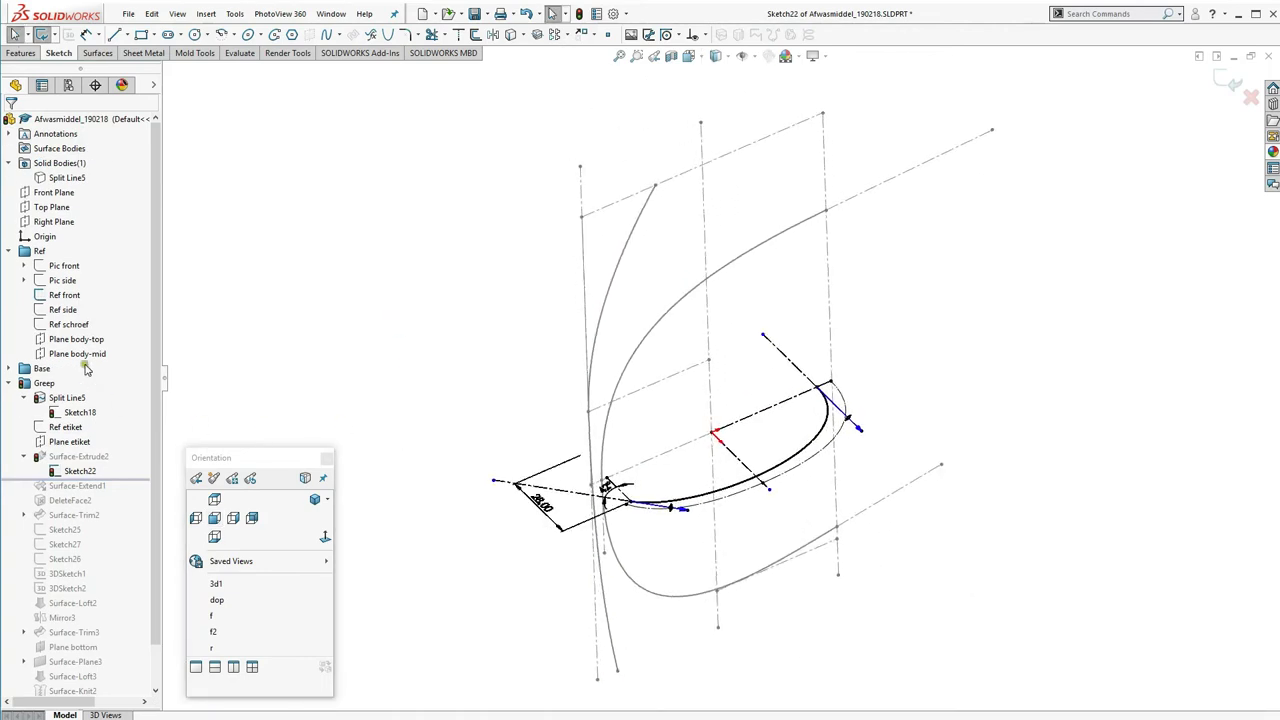
left_click(68, 429)
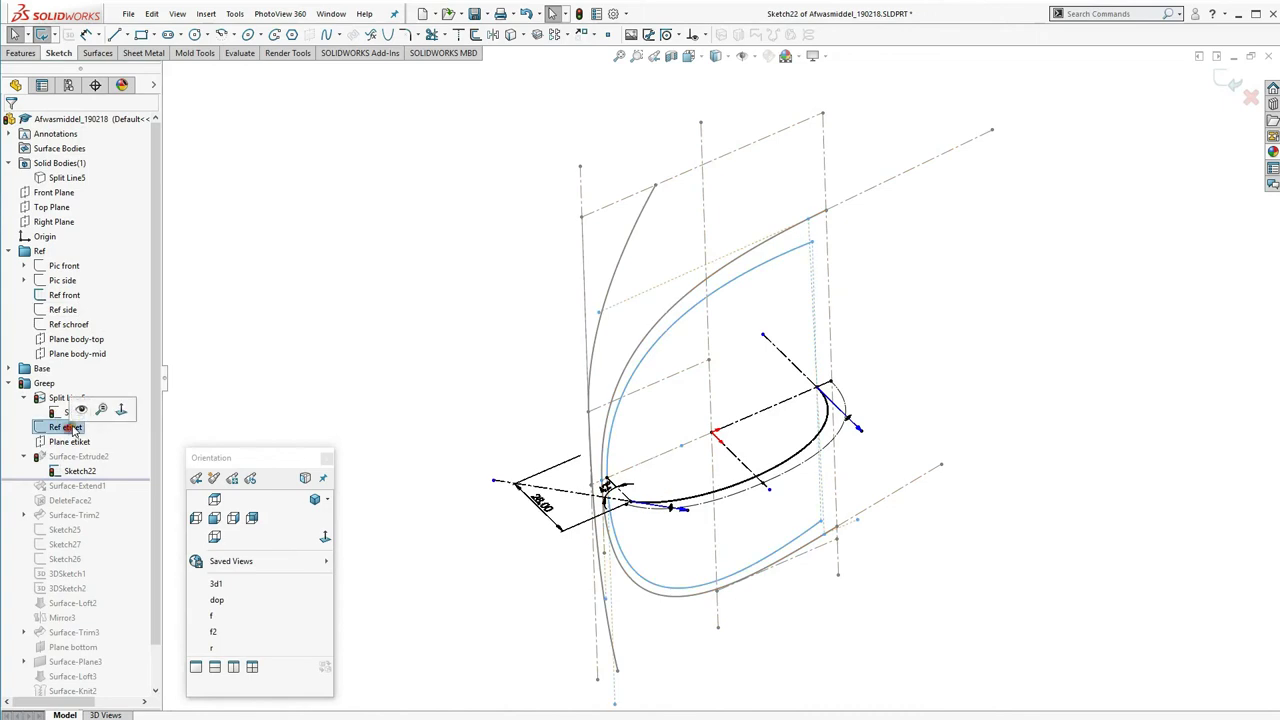
left_click(82, 412)
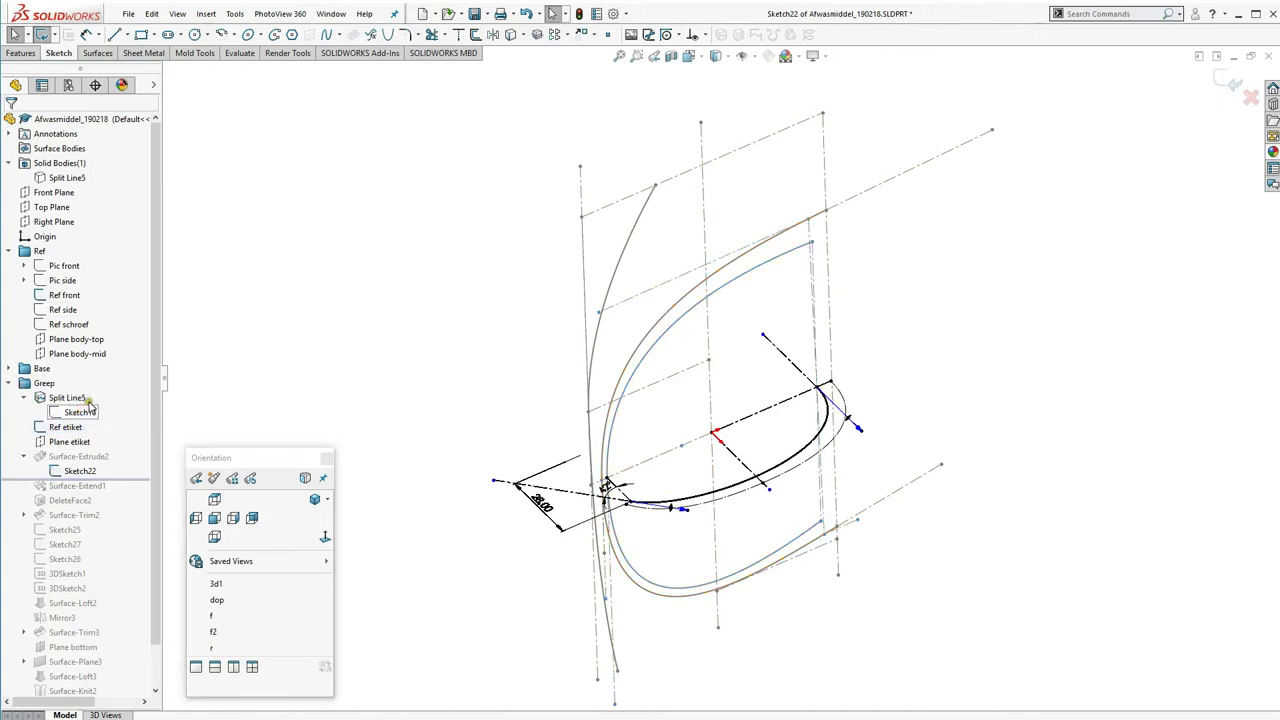
left_click(66, 295)
left_click(343, 343)
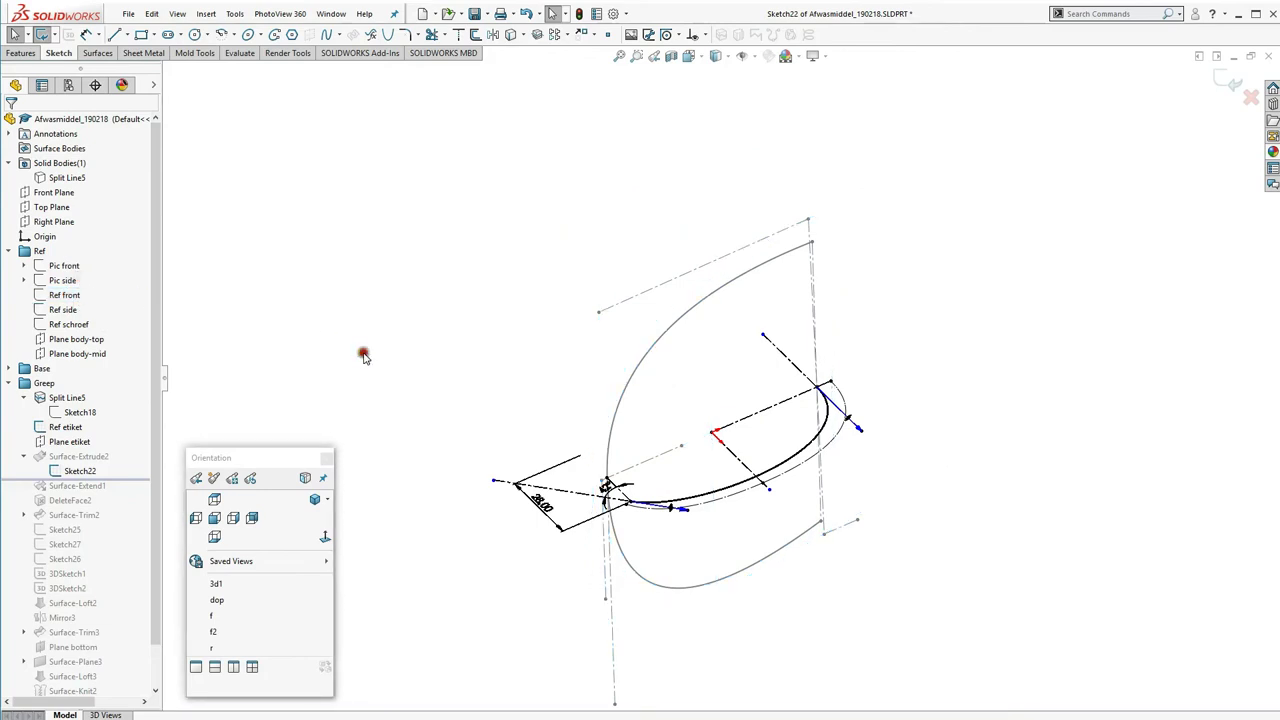
mouse_move(522, 352)
middle_mouse_down()
mouse_move(493, 280)
mouse_move(503, 362)
middle_mouse_up()
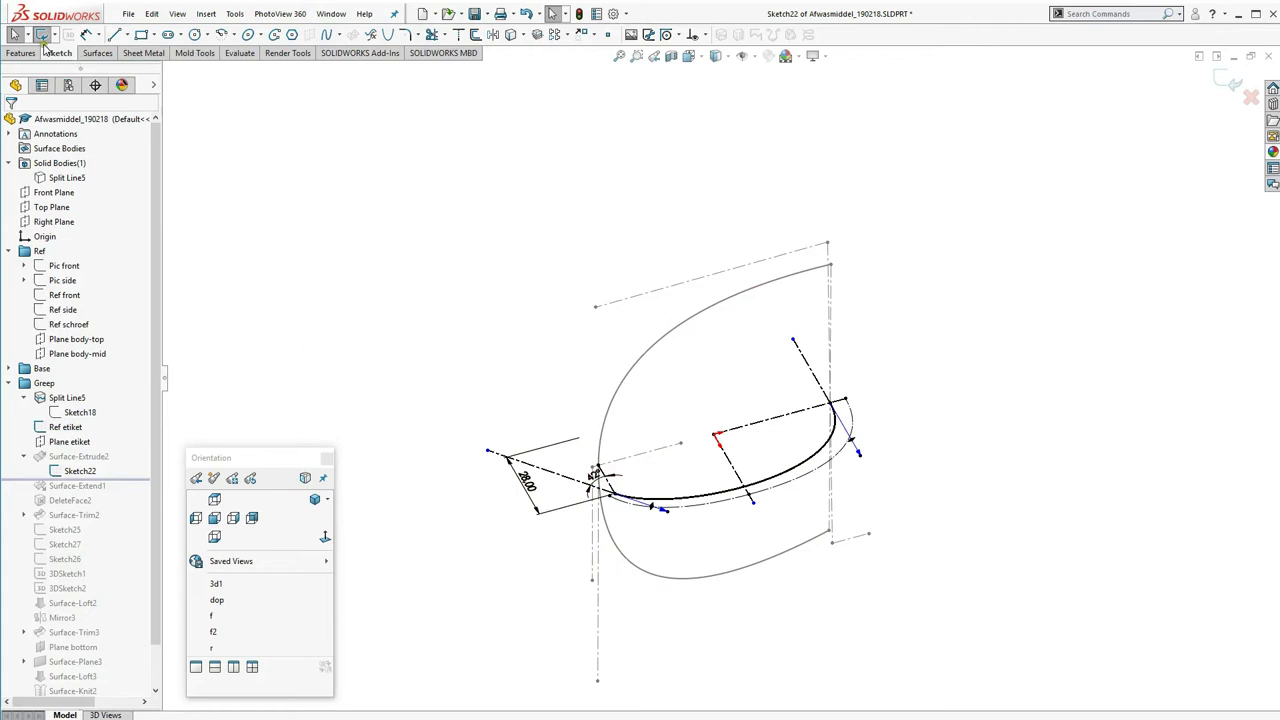
left_click(44, 38)
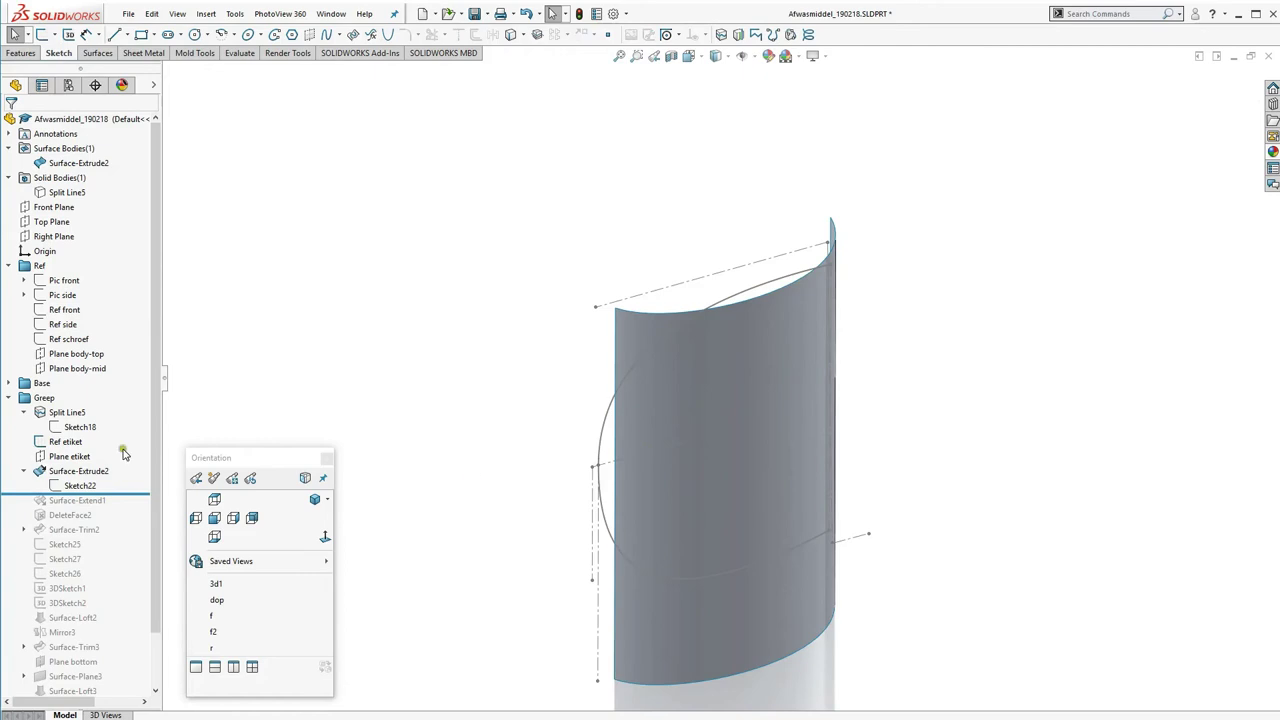
left_click(78, 471)
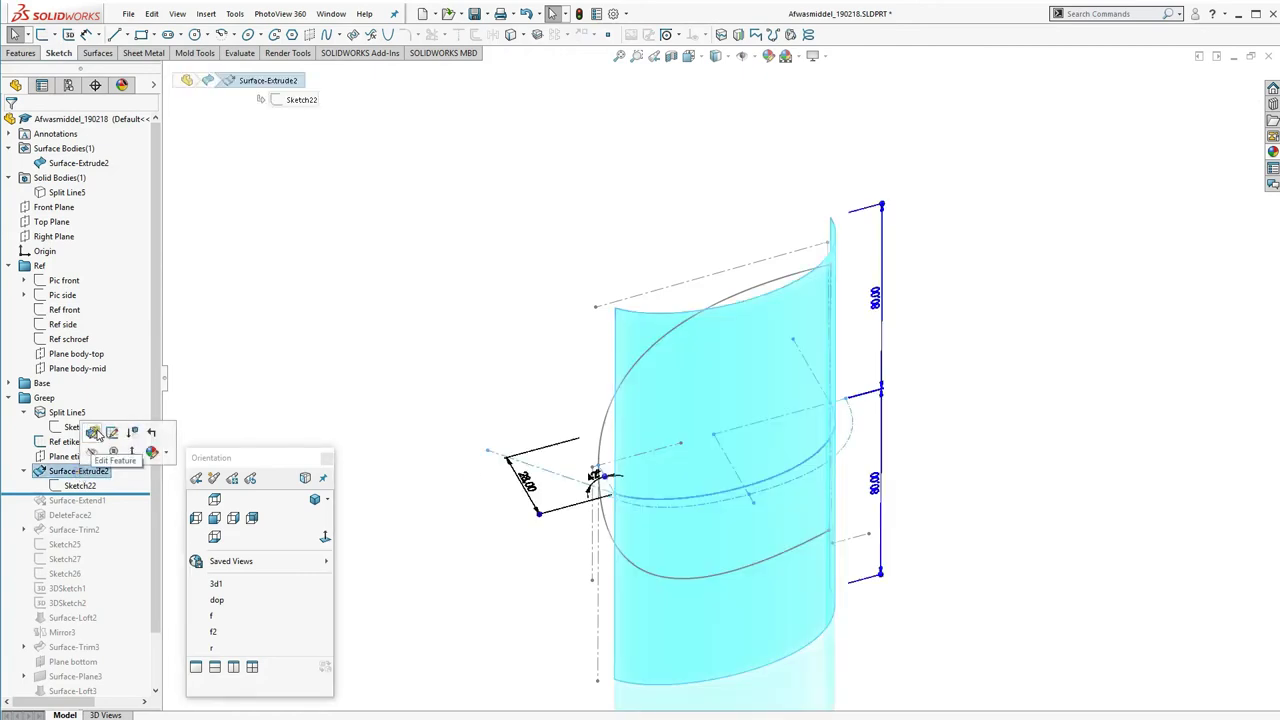
left_click(93, 432)
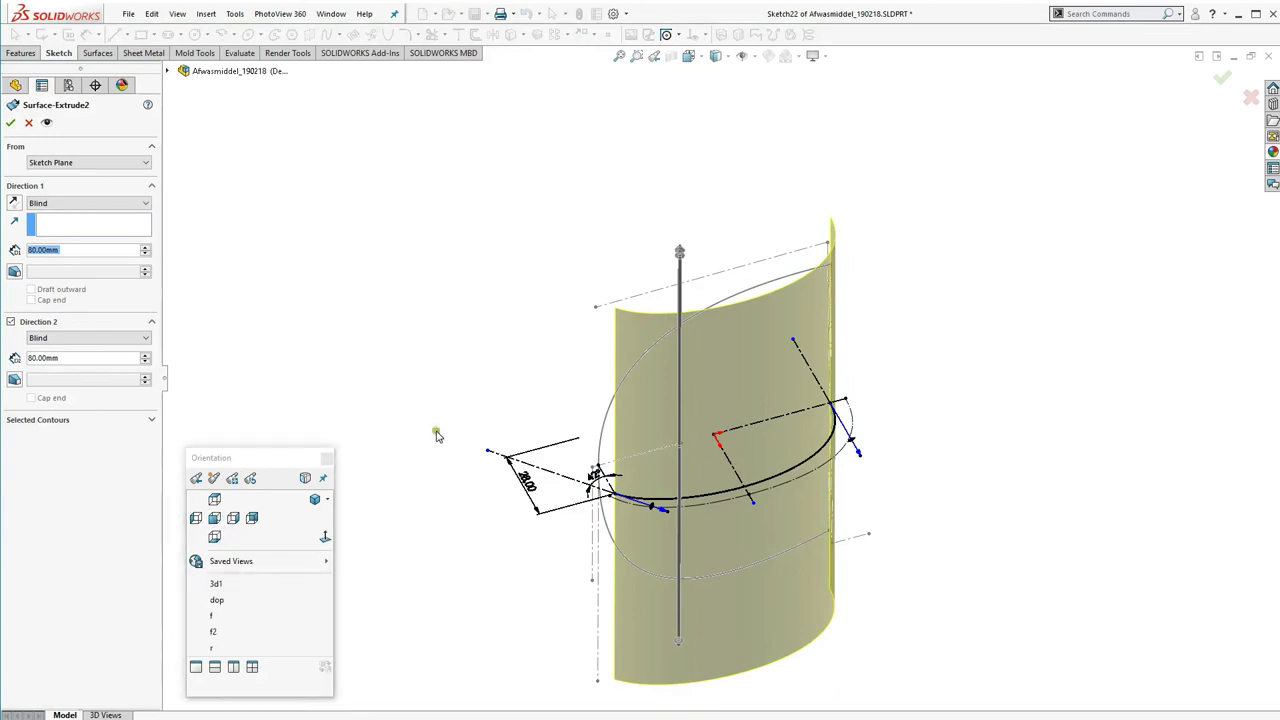
mouse_move(460, 363)
middle_mouse_down()
mouse_move(446, 251)
mouse_move(482, 311)
mouse_move(486, 249)
mouse_move(440, 309)
middle_mouse_up()
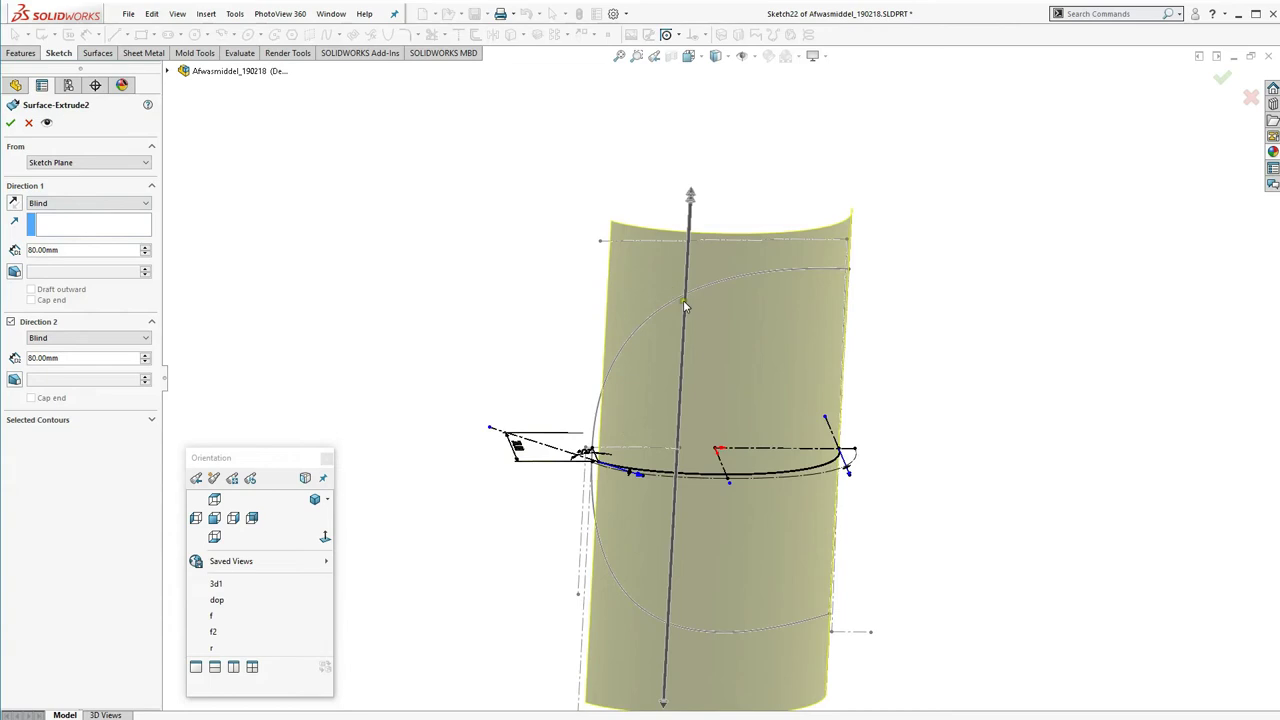
left_click(29, 124)
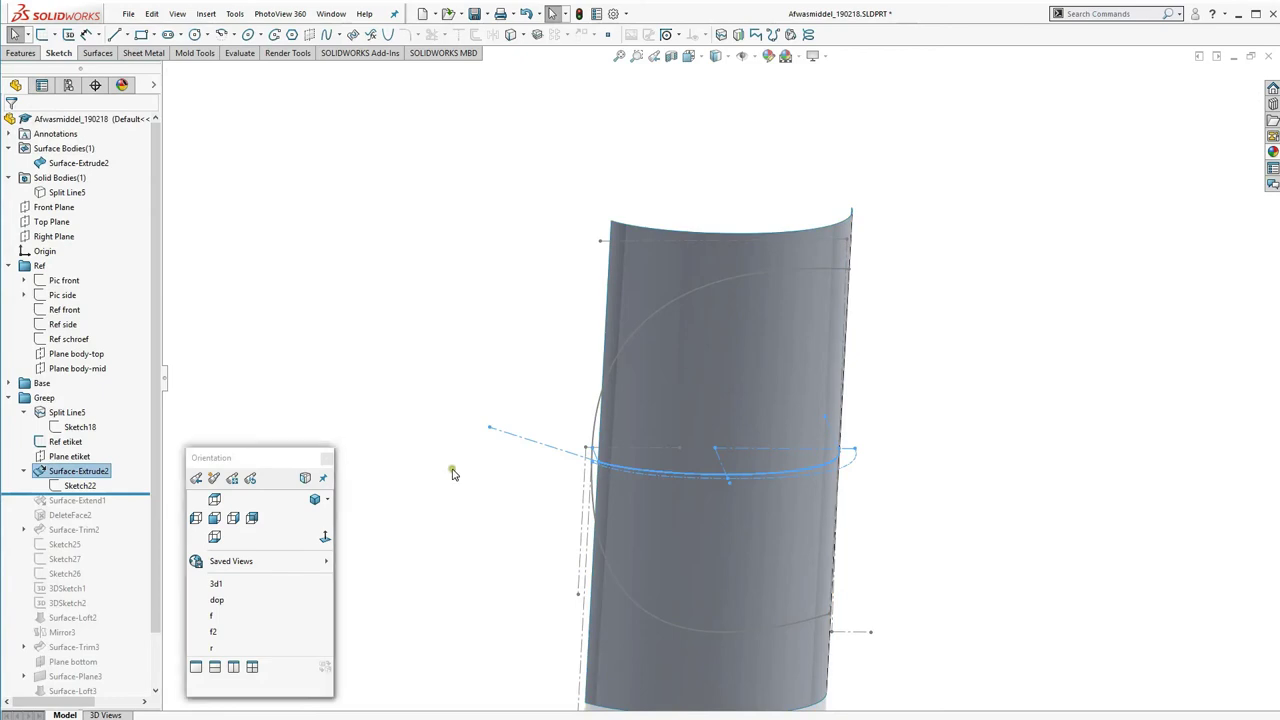
key("ctrl+1")
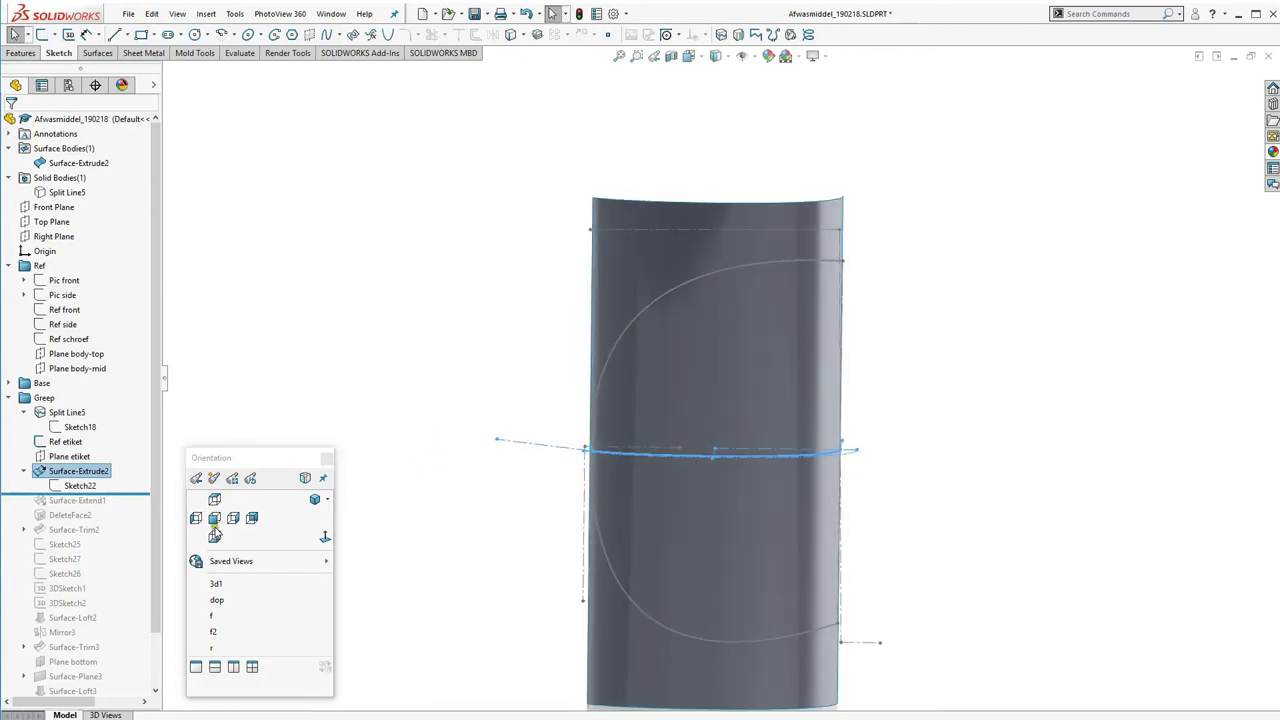
View the model from the Front and roll the history past Surface-Extend1
left_click(214, 517)
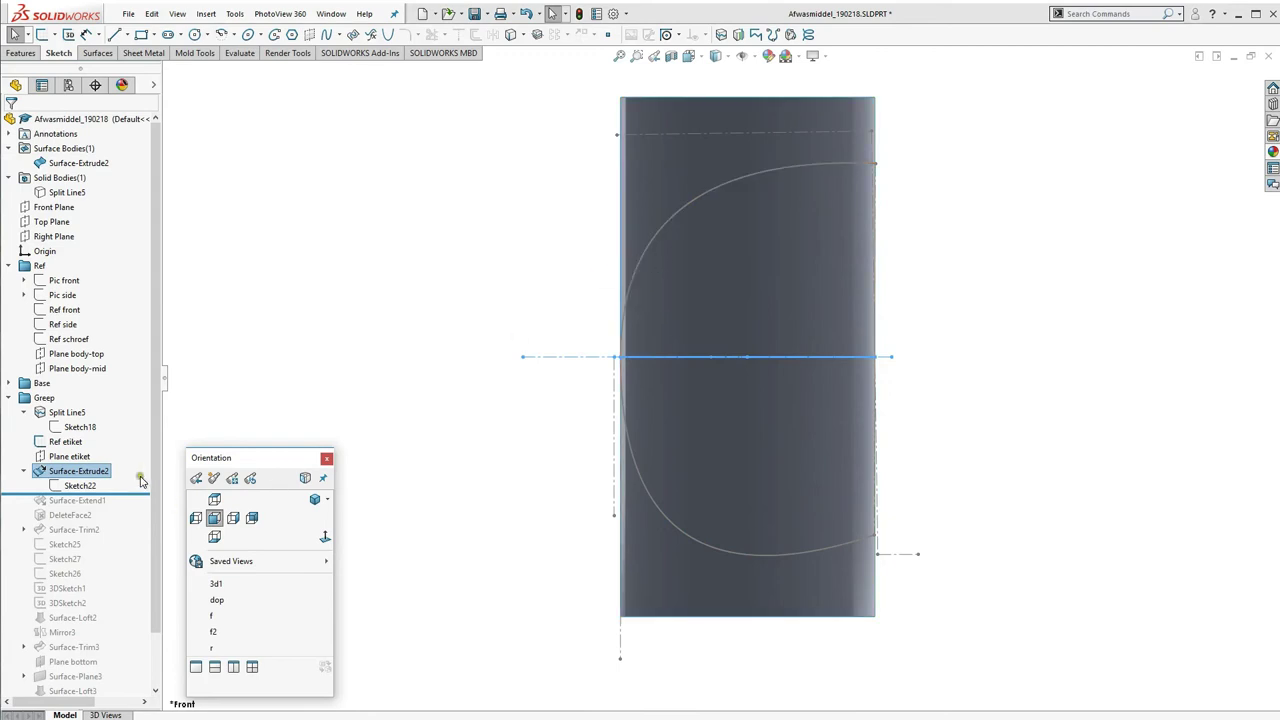
left_click_drag(141, 482, 140, 508)
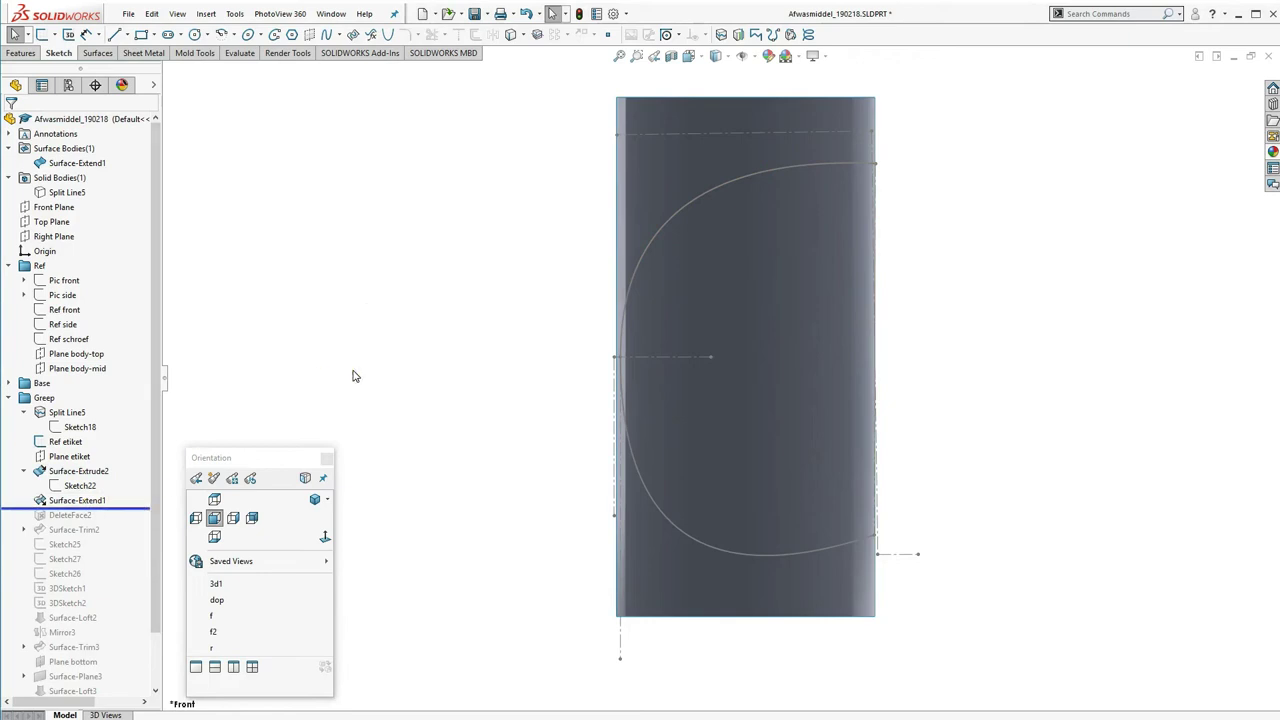
Hide Surface-Extend1, show the Split Line5 bottle body, and roll forward past DeleteFace2
left_click(87, 163)
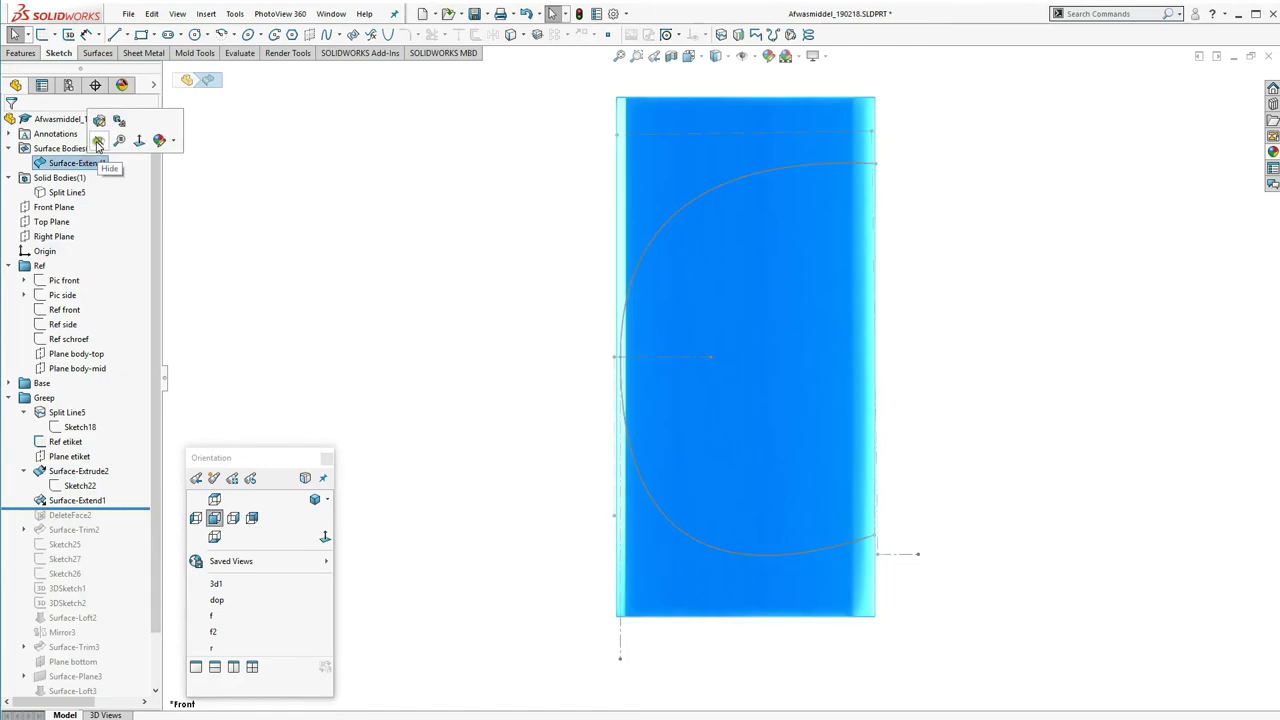
left_click(99, 145)
left_click(67, 192)
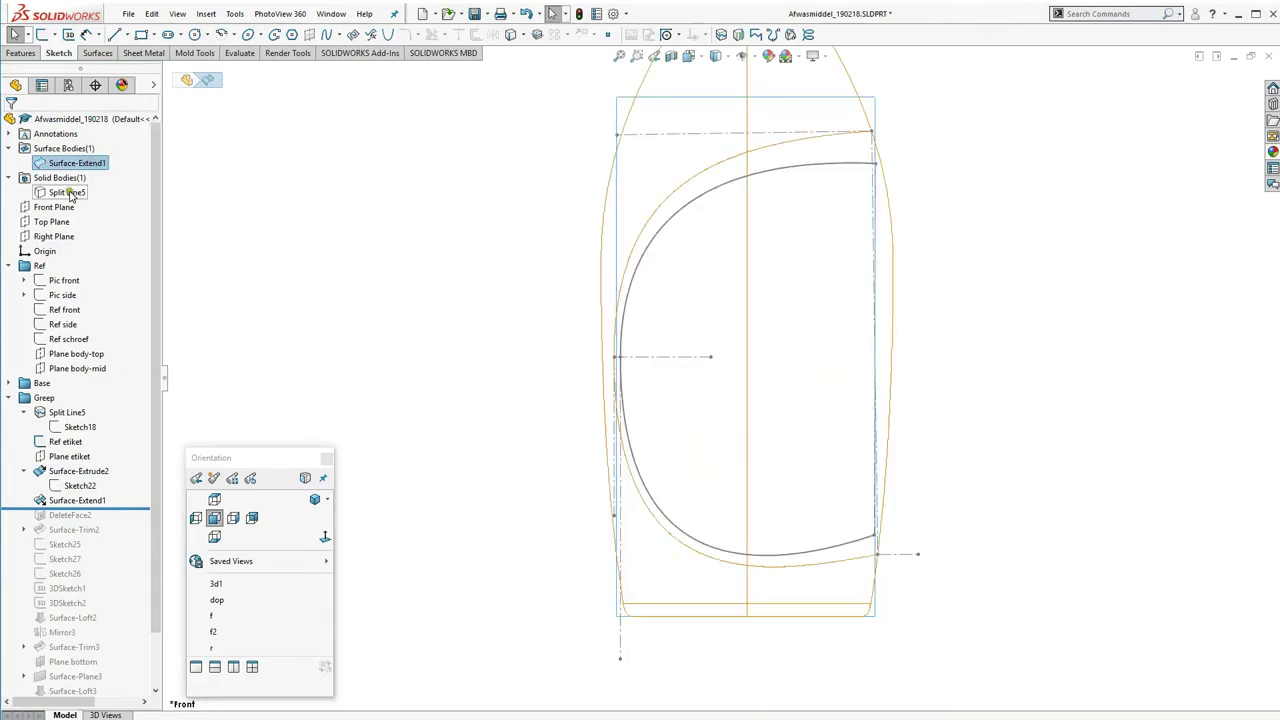
left_click(83, 172)
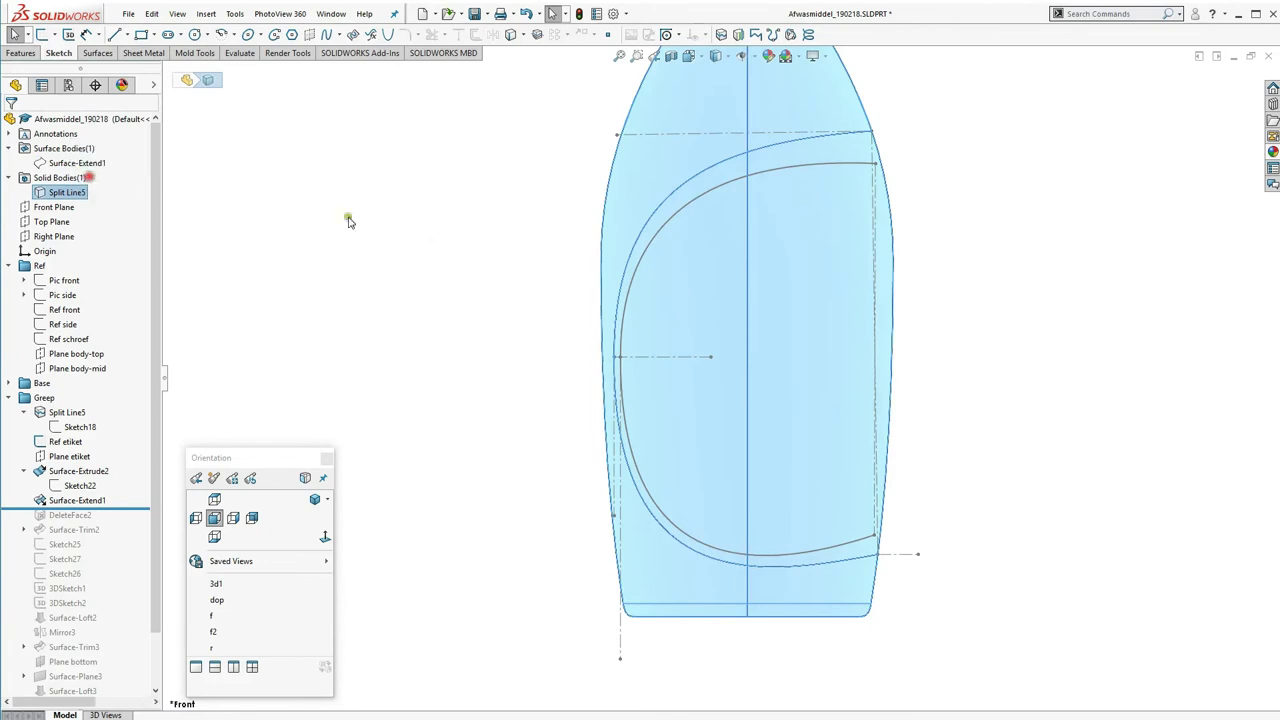
left_click(461, 301)
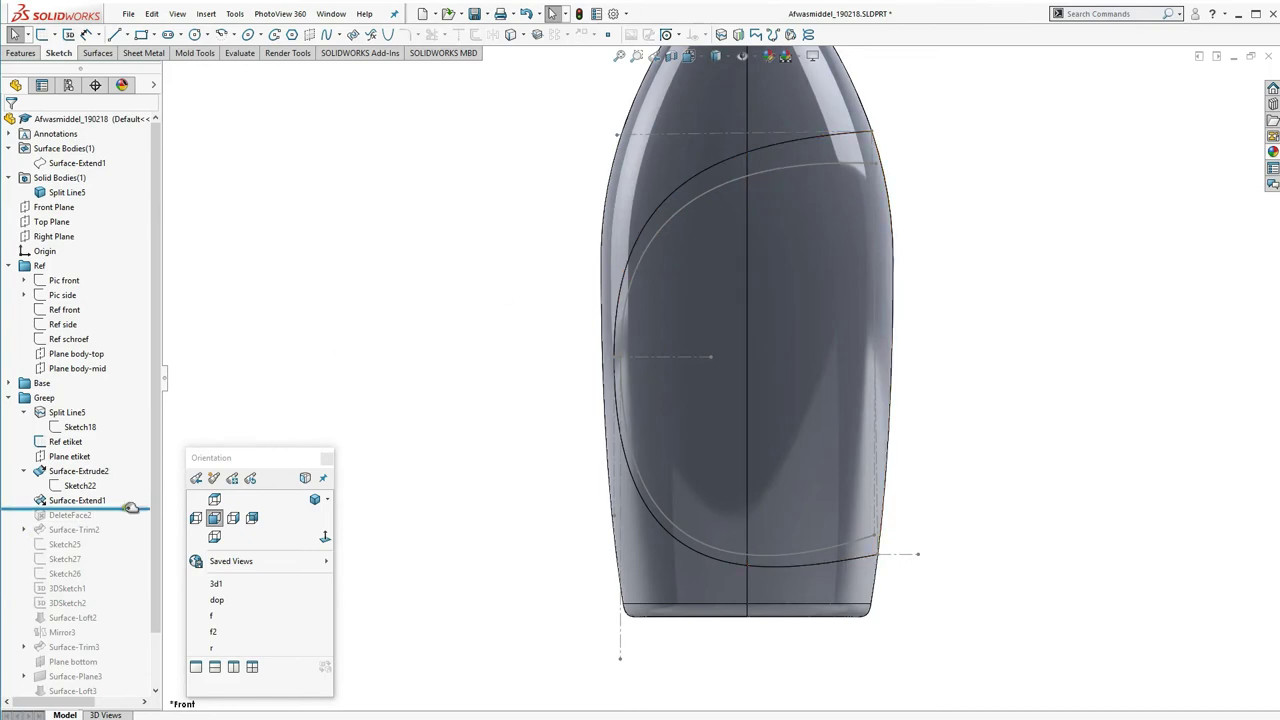
left_click_drag(131, 507, 85, 518)
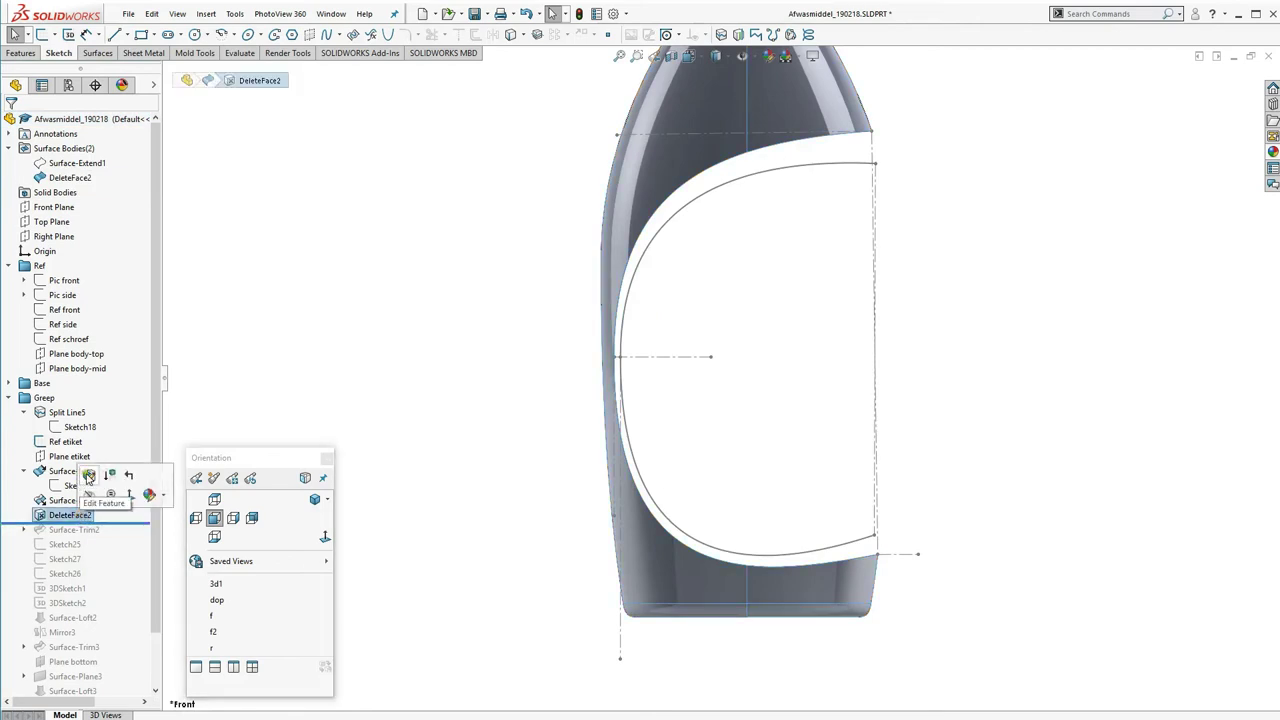
Set DeleteFace2 to delete label faces Face<1>–Face<4> and confirm
left_click(67, 412)
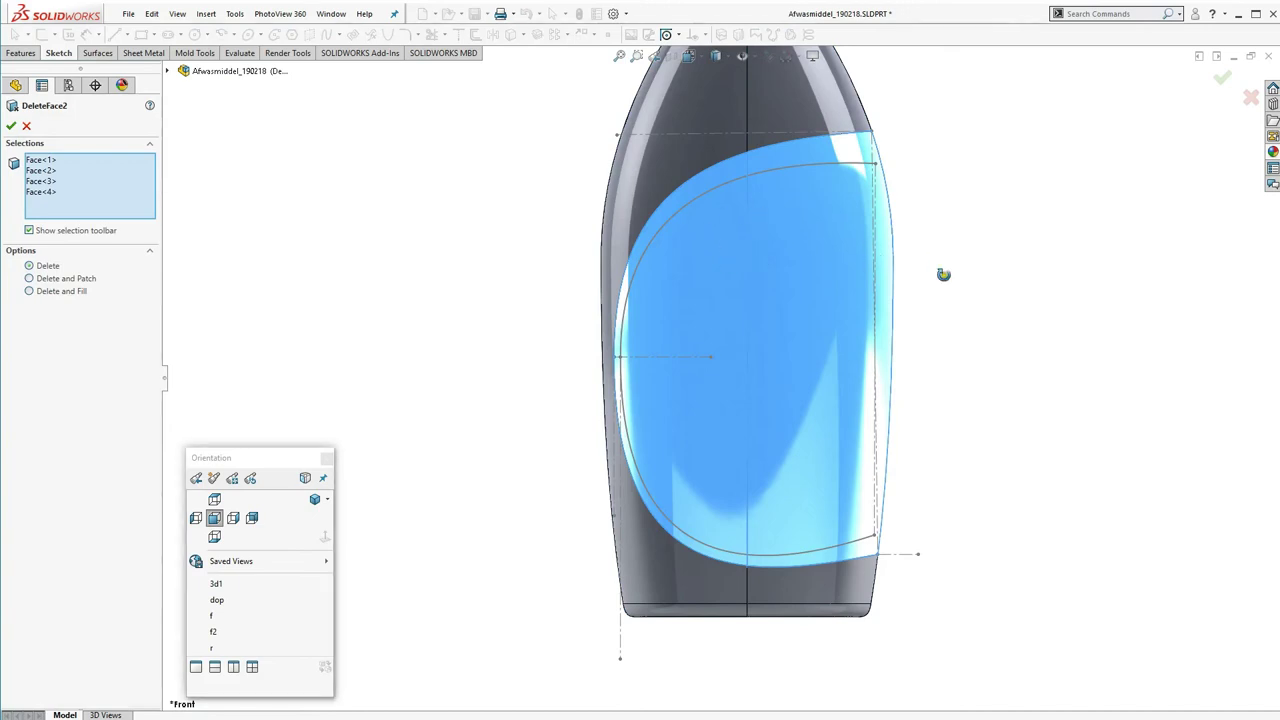
mouse_move(943, 274)
middle_mouse_down()
mouse_move(806, 334)
mouse_move(802, 248)
middle_mouse_up()
middle_click_drag(926, 240, 808, 264)
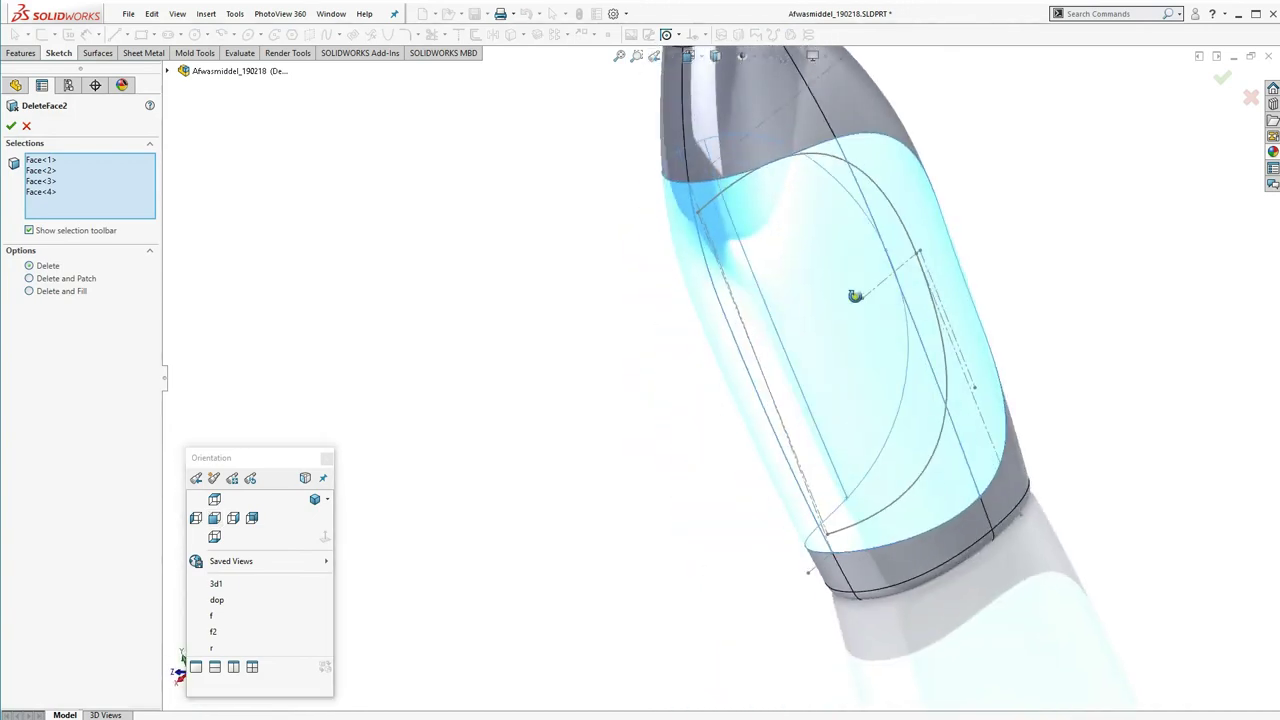
mouse_move(651, 320)
middle_mouse_down()
mouse_move(723, 237)
mouse_move(729, 317)
mouse_move(717, 250)
mouse_move(749, 266)
middle_mouse_up()
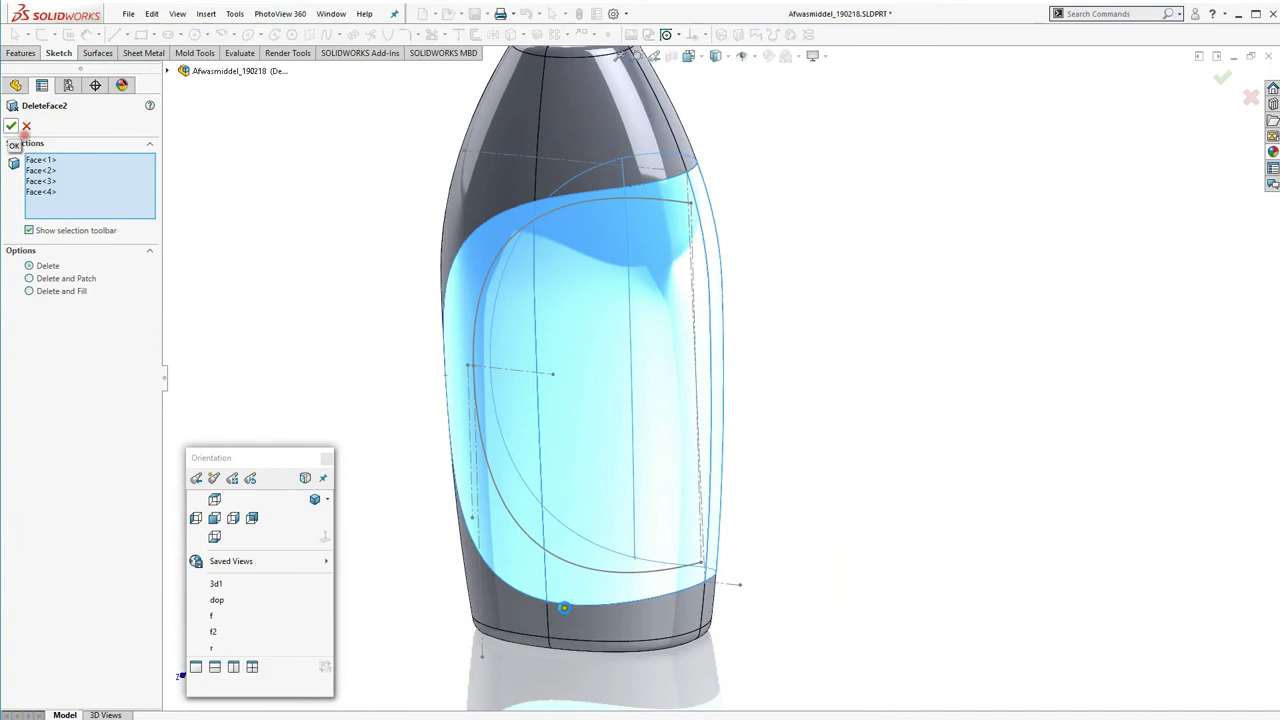
left_click(11, 125)
Orbit around the bottle's label opening and select the hidden Surface-Extend1 body
mouse_move(320, 291)
middle_mouse_down()
mouse_move(426, 283)
mouse_move(374, 289)
mouse_move(380, 354)
middle_mouse_up()
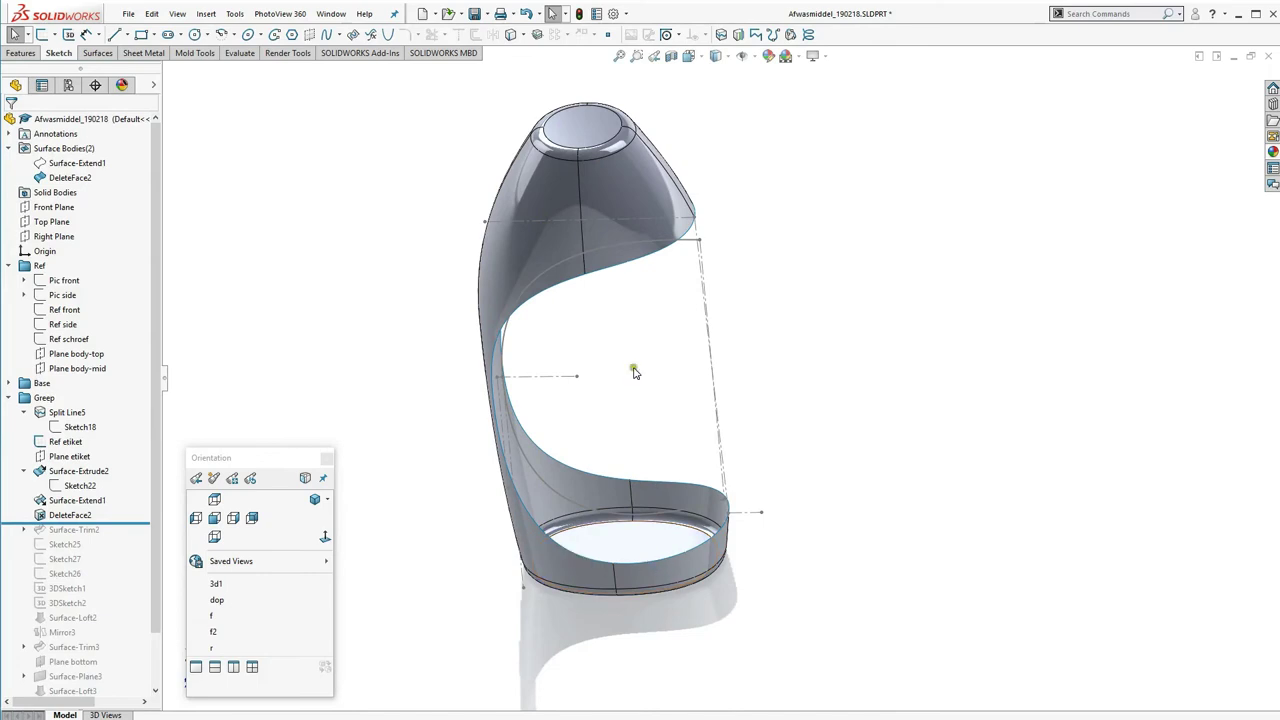
left_click(568, 125)
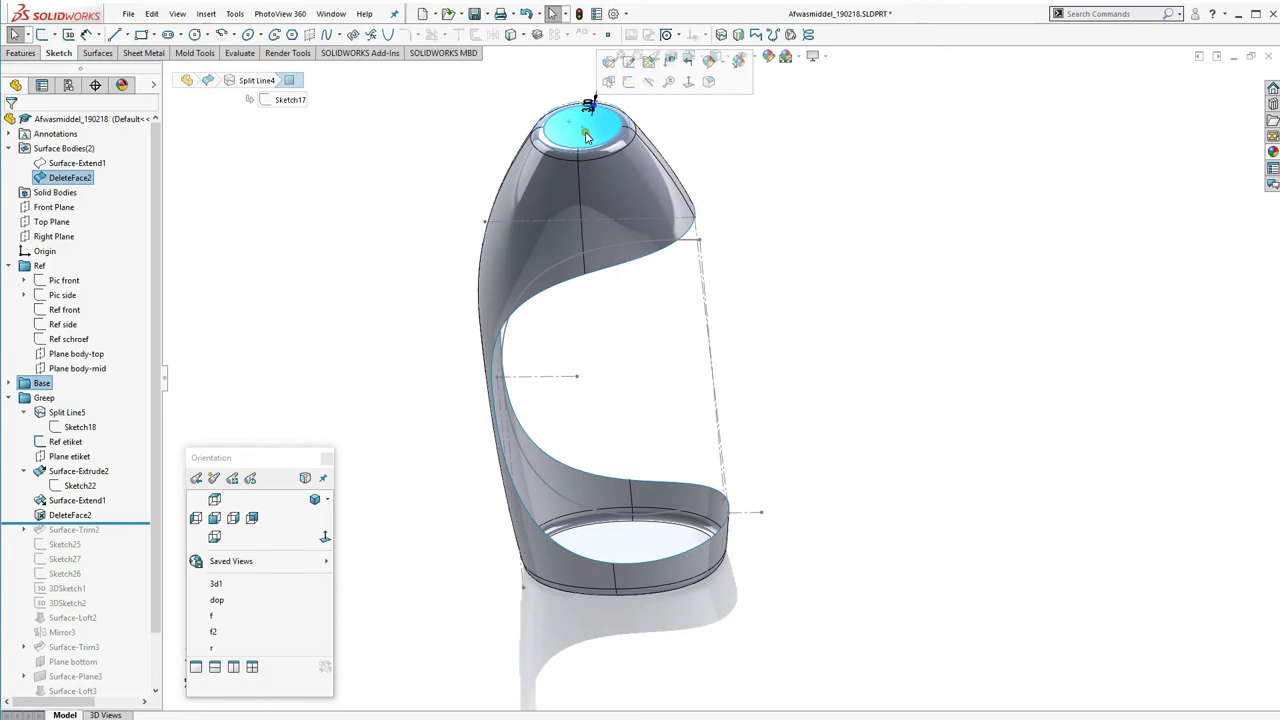
key("ctrl+1")
middle_click_drag(365, 270, 364, 260)
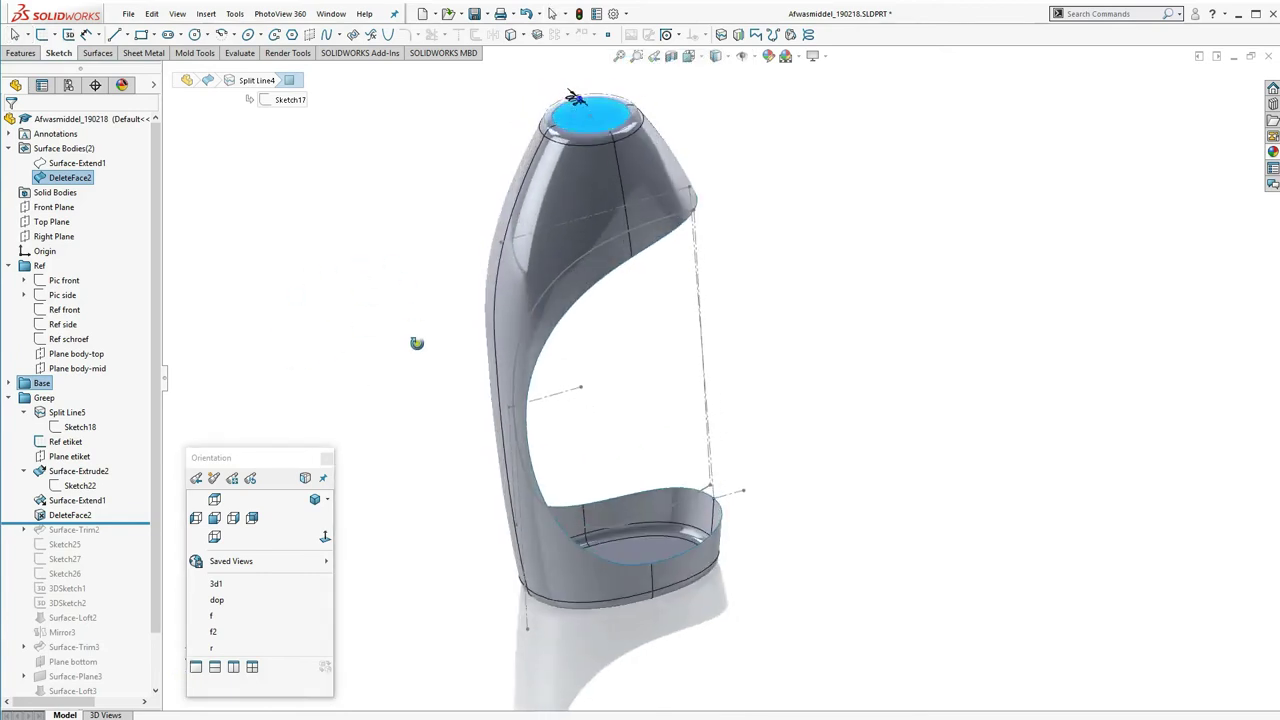
middle_click_drag(365, 260, 391, 266)
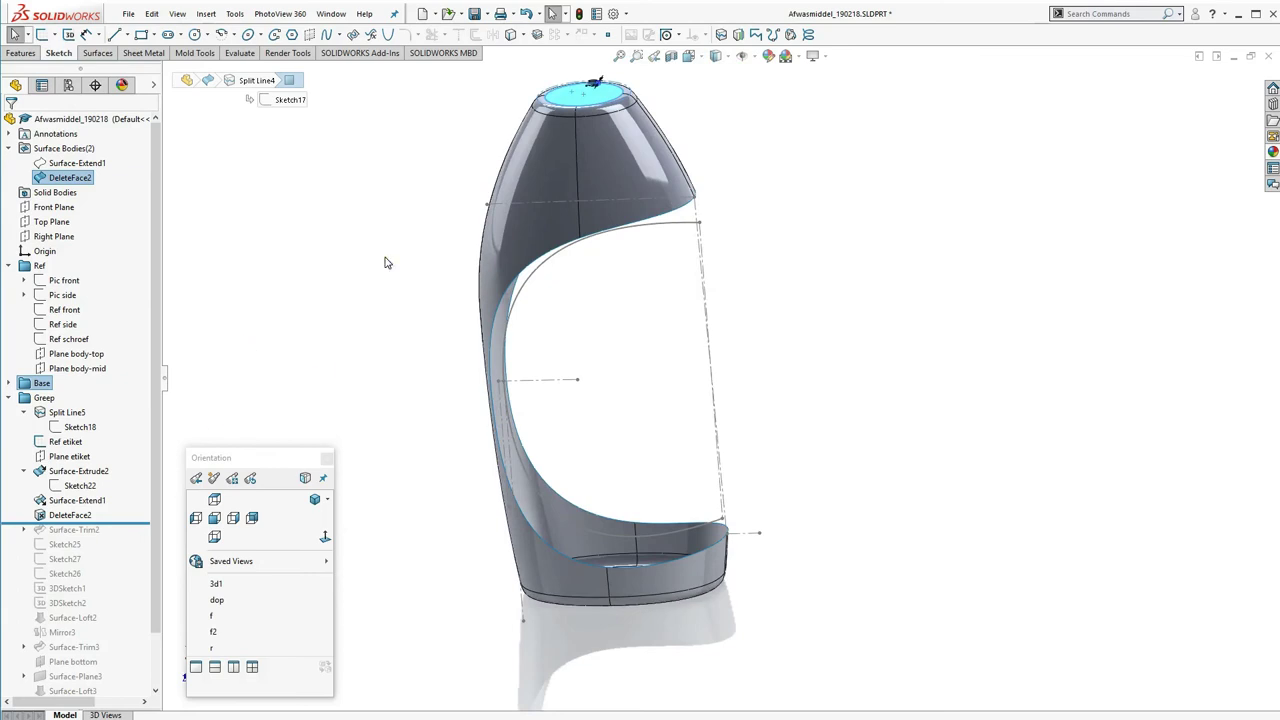
left_click(76, 162)
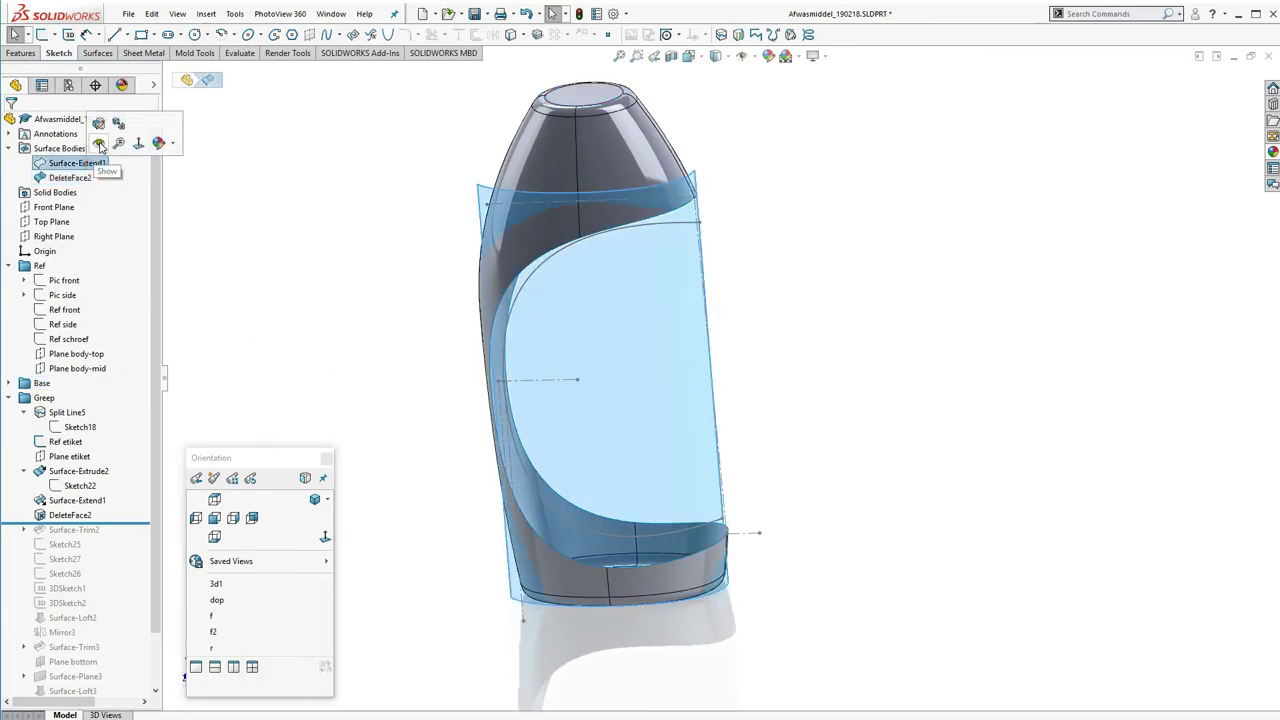
left_click(99, 144)
middle_click_drag(291, 297, 340, 224)
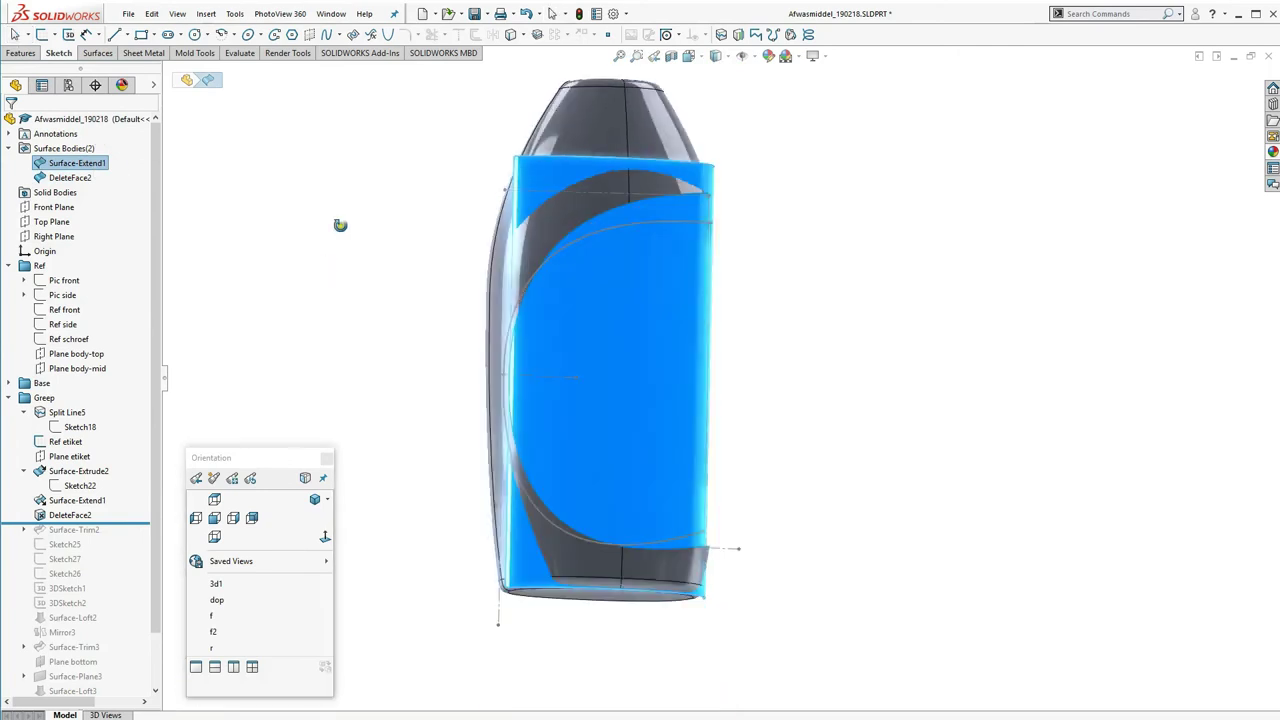
left_click(214, 517)
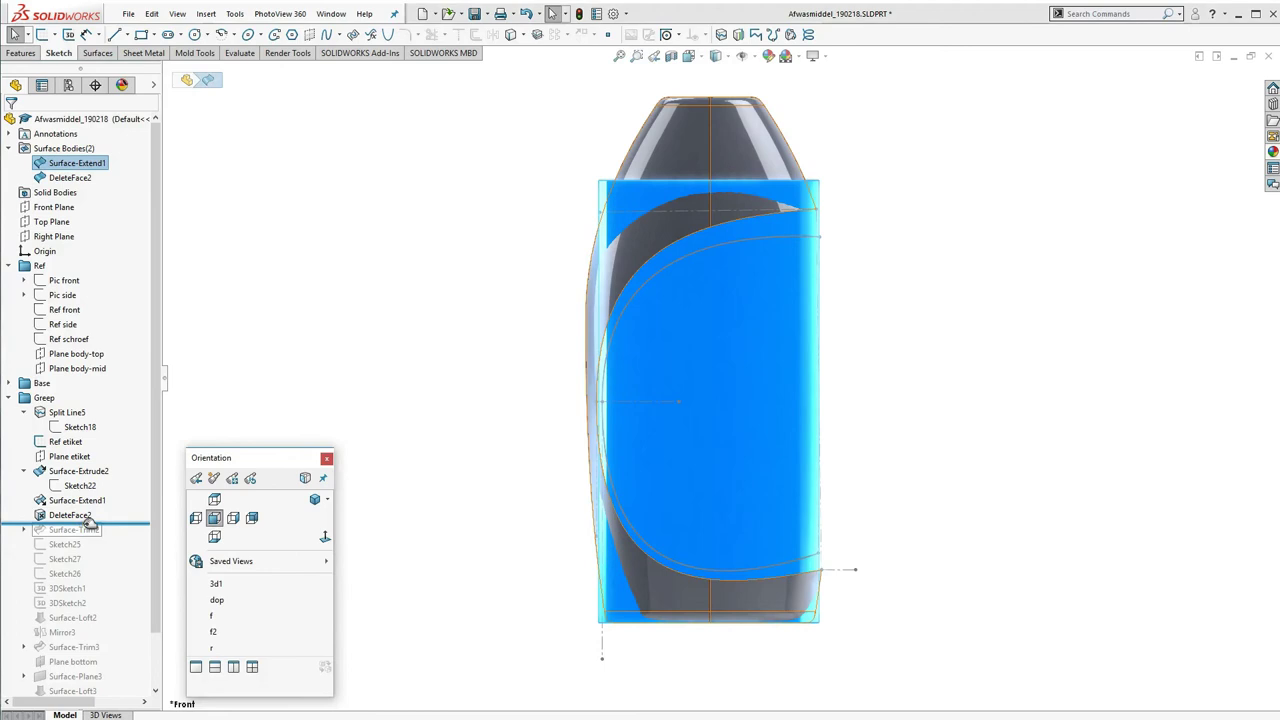
left_click_drag(90, 522, 50, 537)
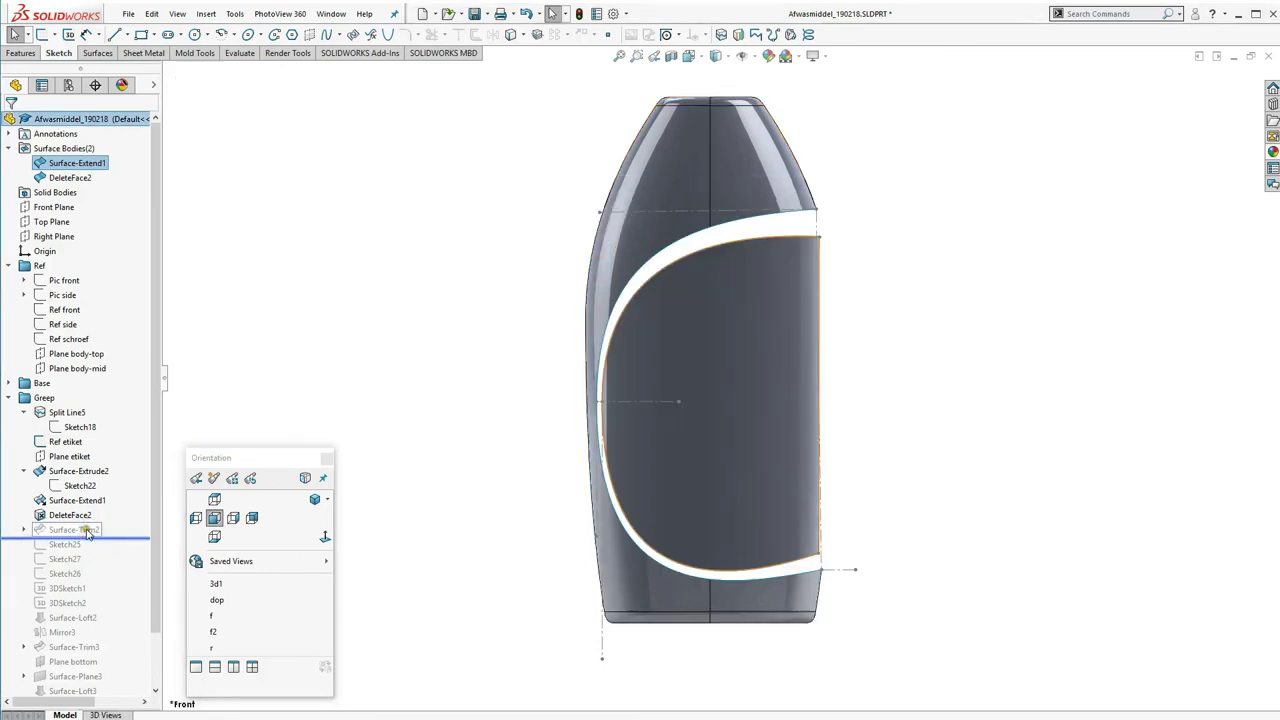
left_click(23, 529)
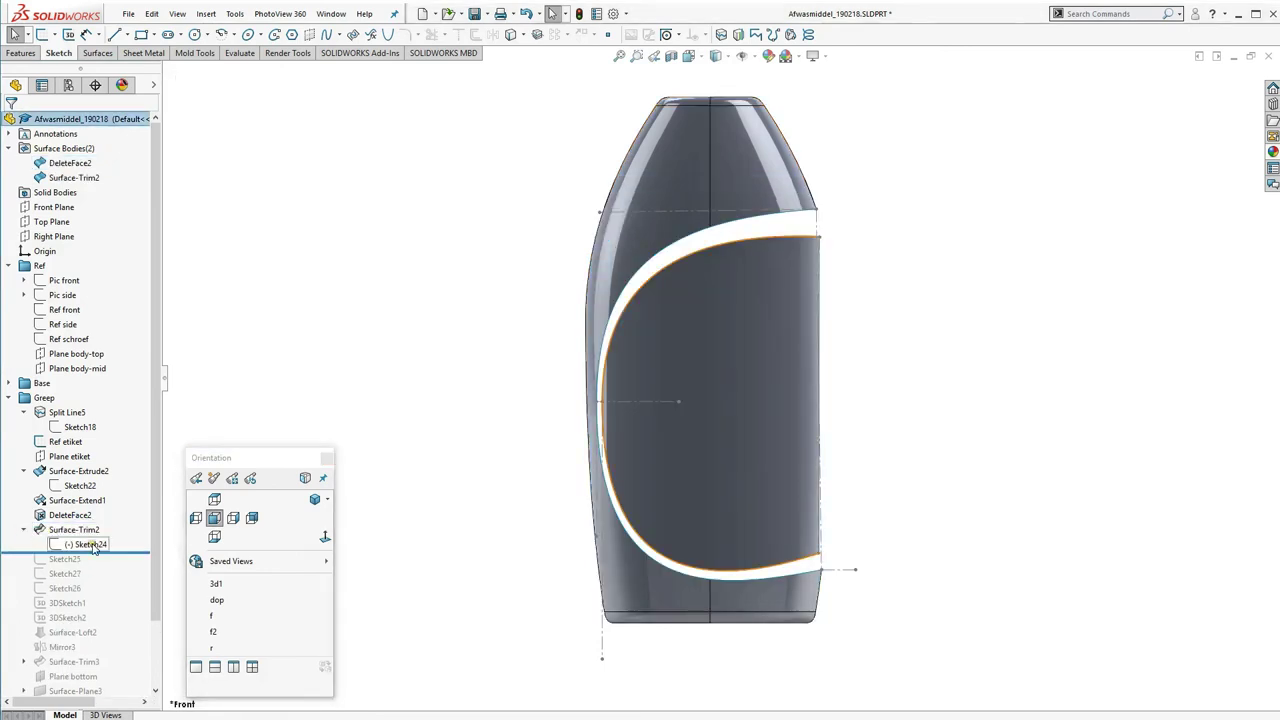
left_click(92, 545)
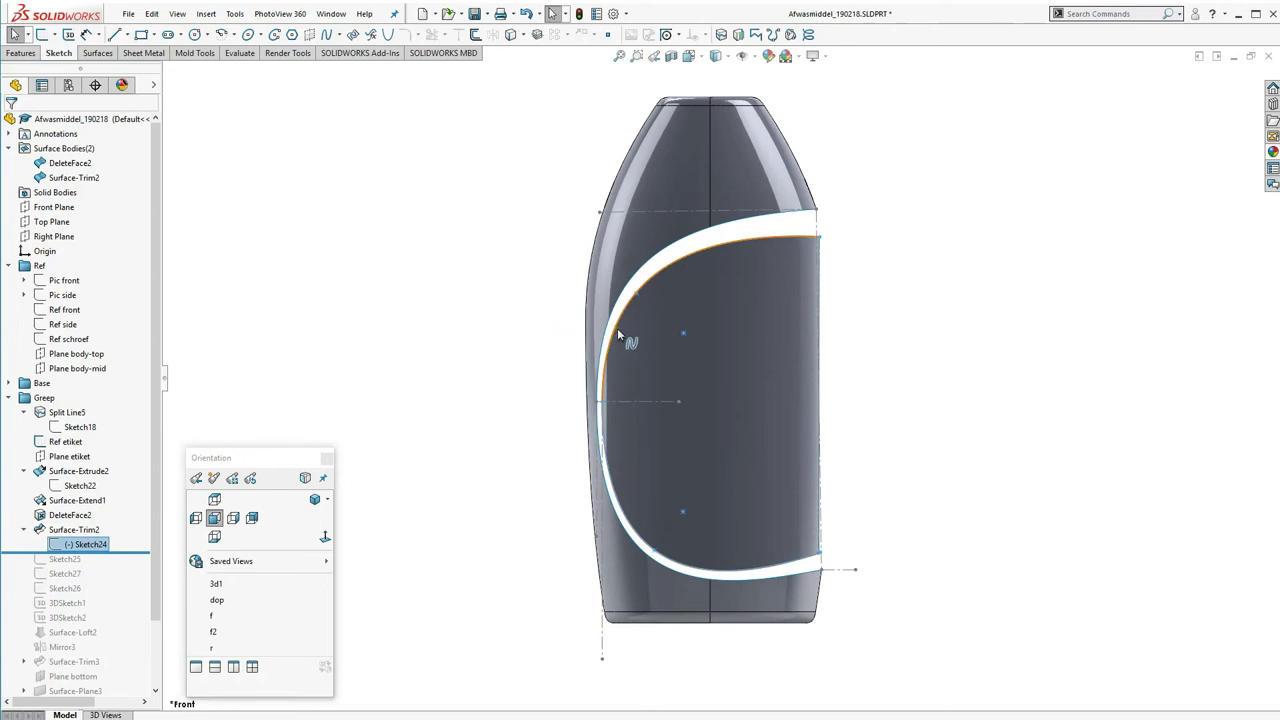
left_click(80, 531)
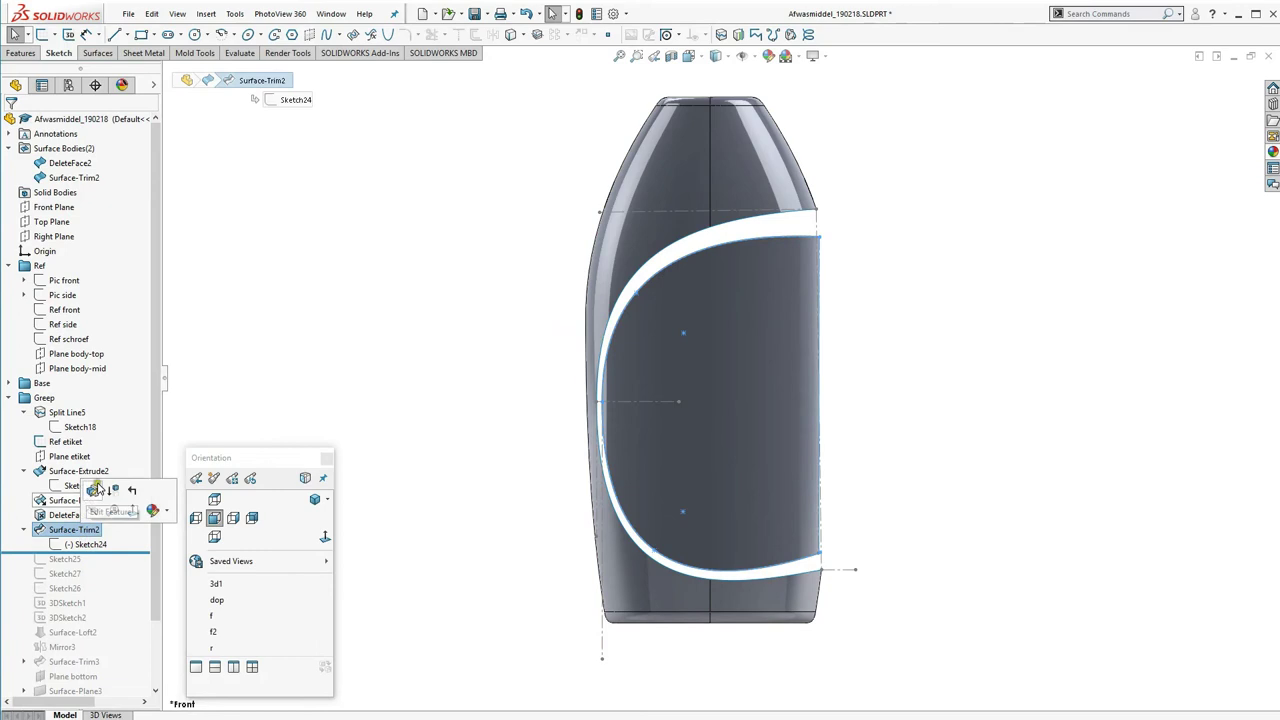
left_click(93, 491)
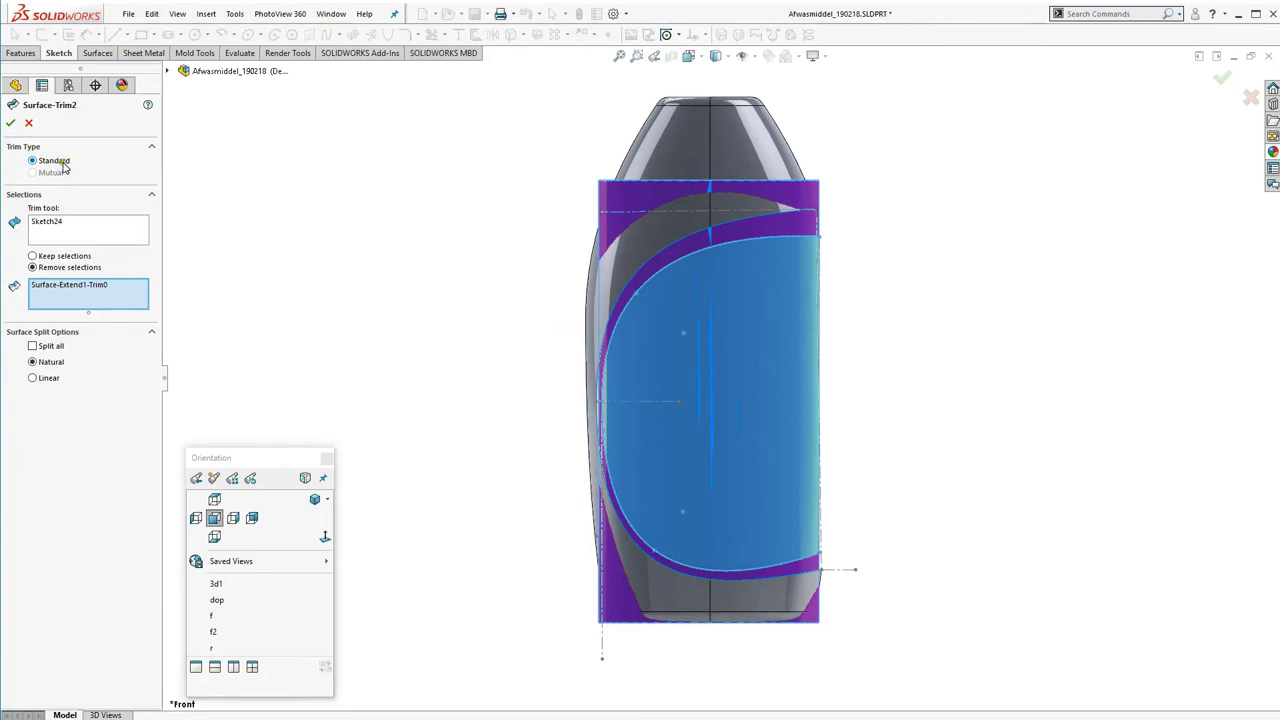
left_click(57, 228)
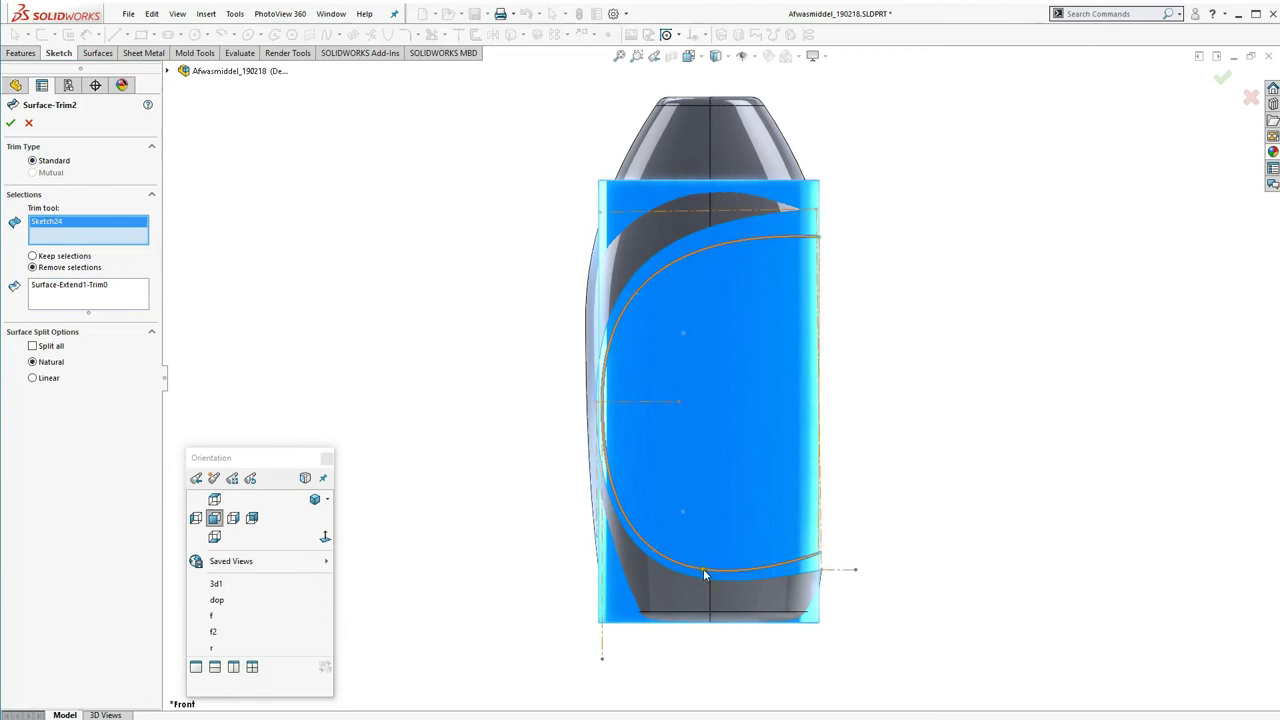
left_click(75, 288)
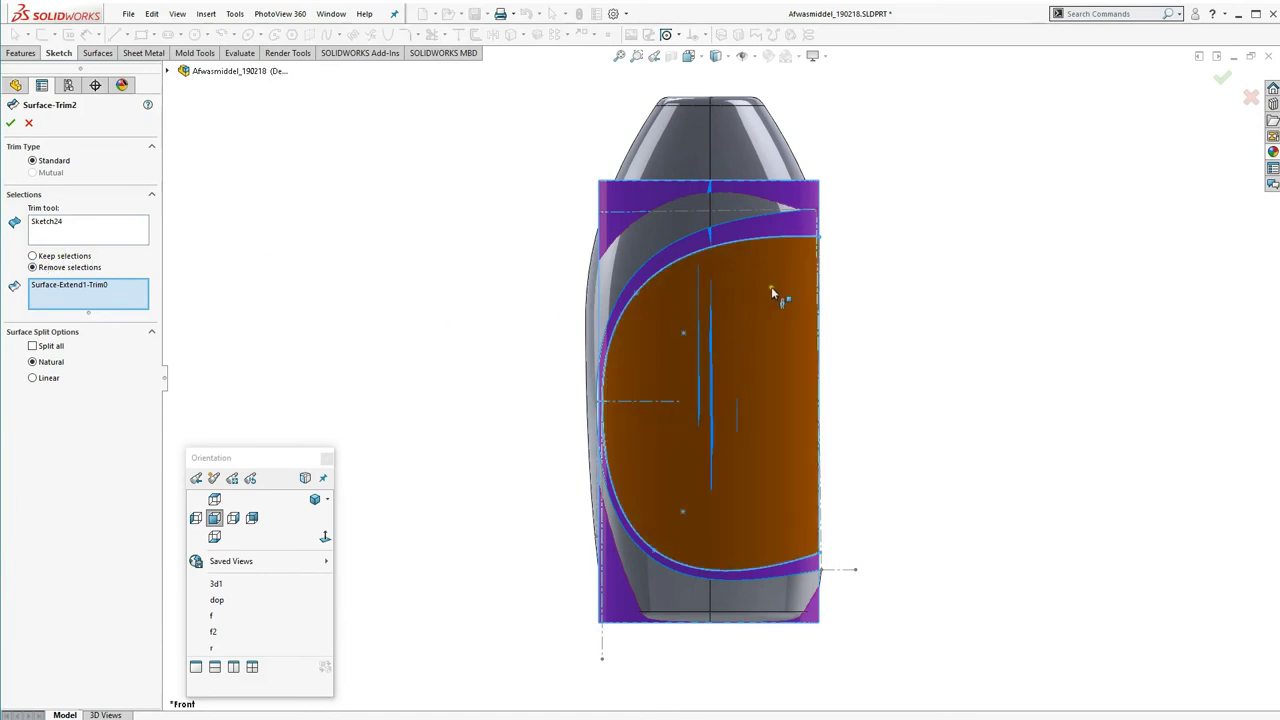
left_click(10, 122)
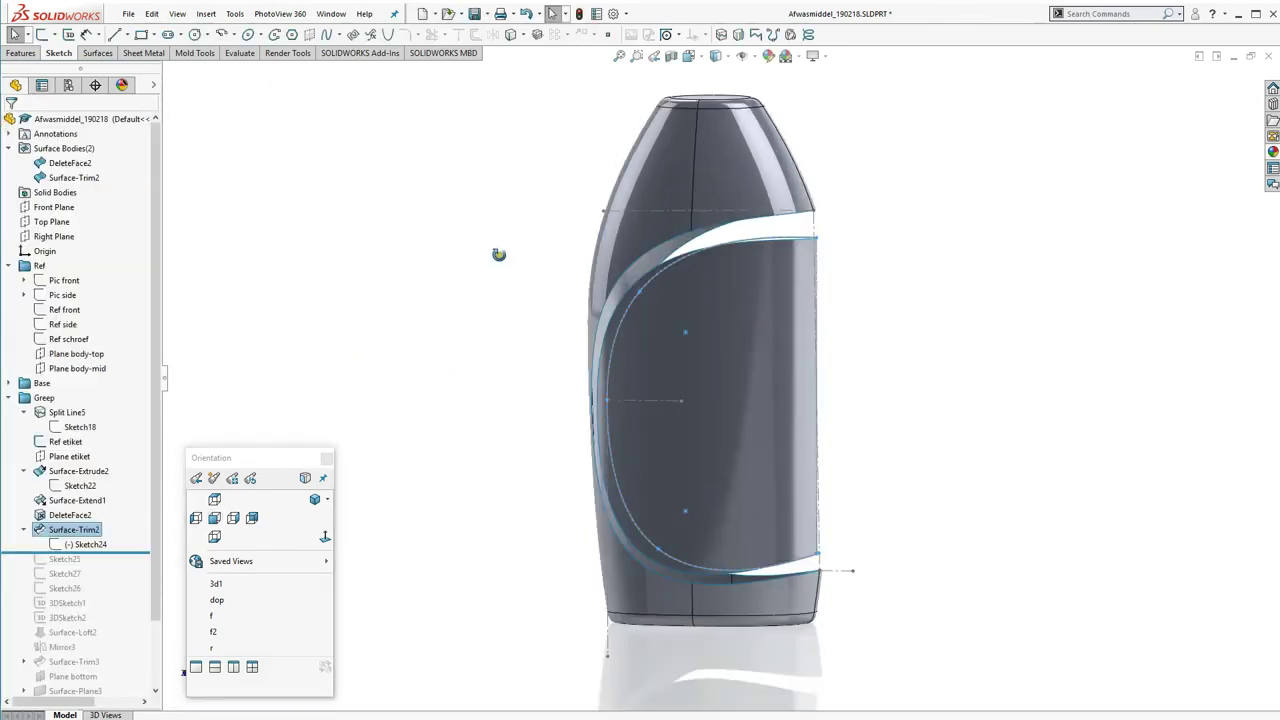
Tilt the bottle into a 3D view and cancel any active selection mode
mouse_move(526, 243)
middle_mouse_down()
mouse_move(500, 251)
mouse_move(463, 330)
mouse_move(443, 286)
mouse_move(494, 257)
mouse_move(463, 314)
middle_mouse_up()
key("Escape")
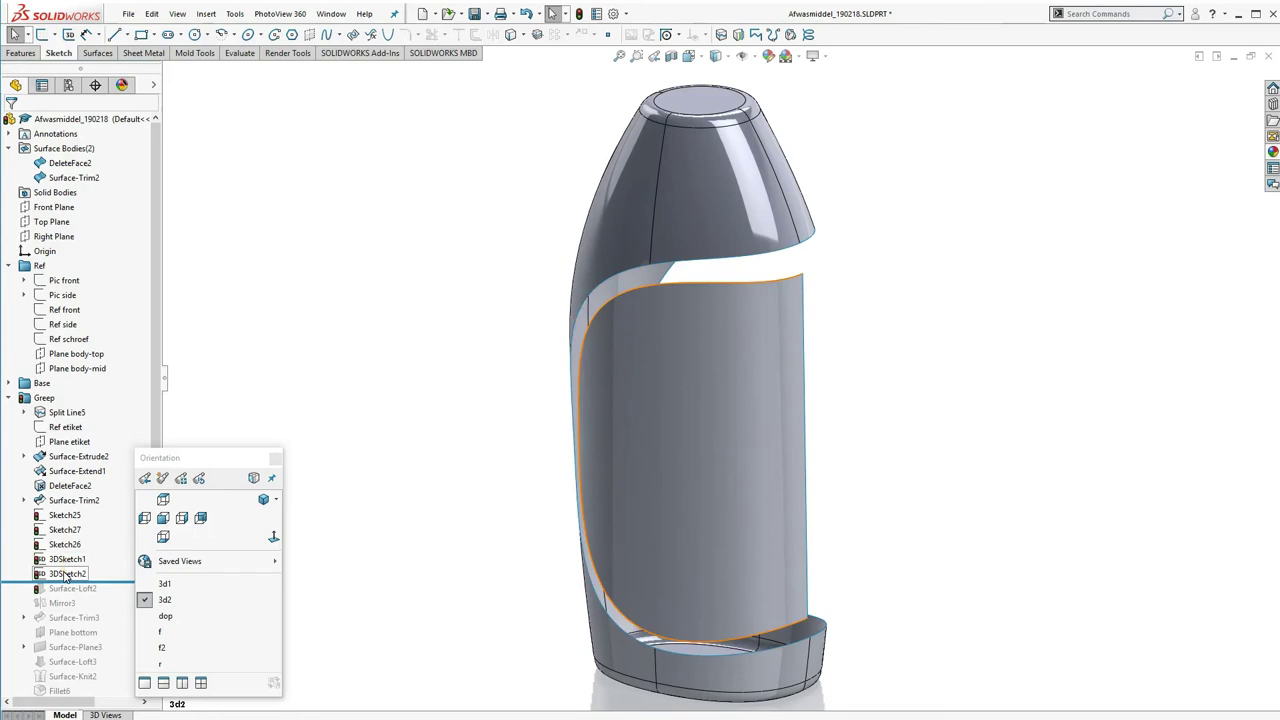
left_click(62, 515)
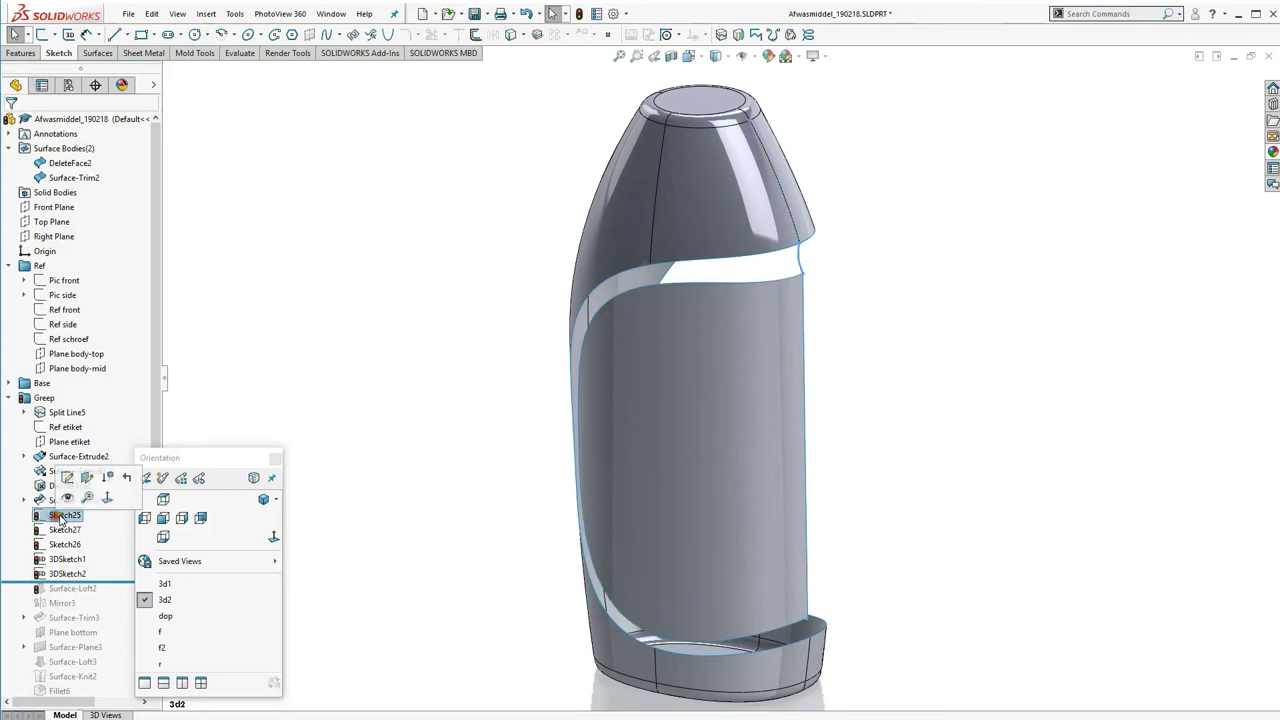
left_click(67, 479)
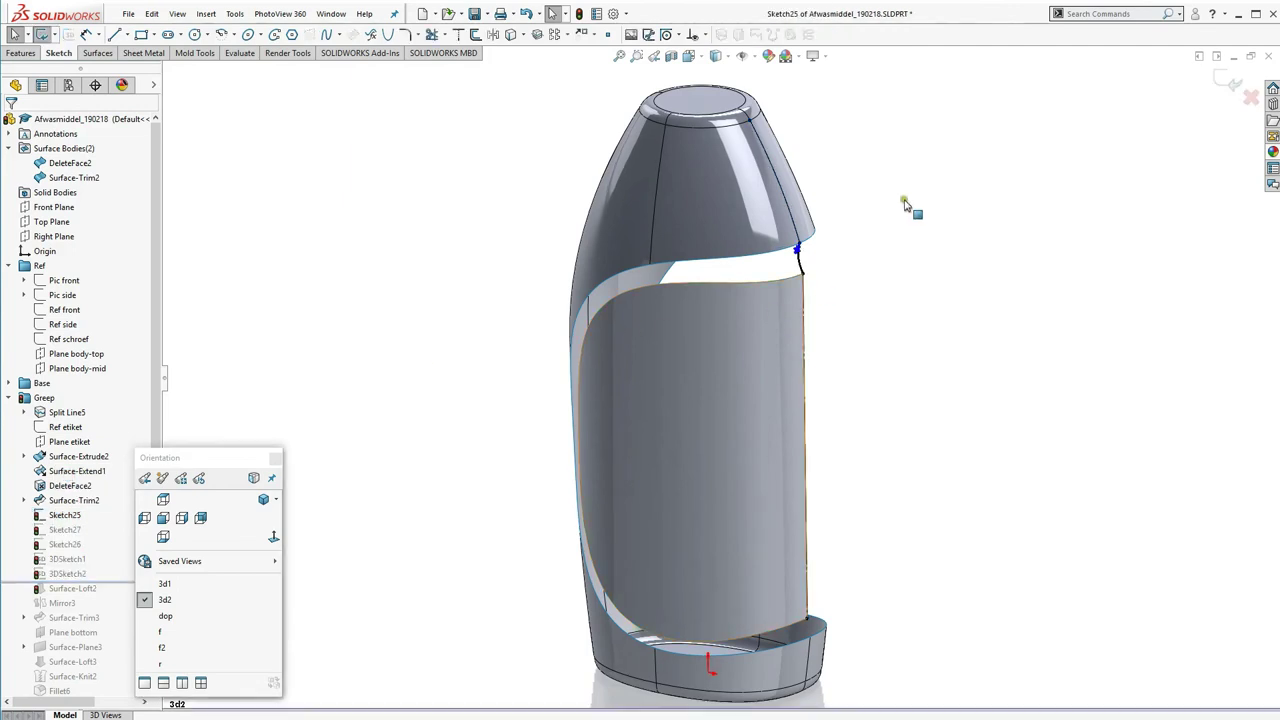
left_click(798, 246)
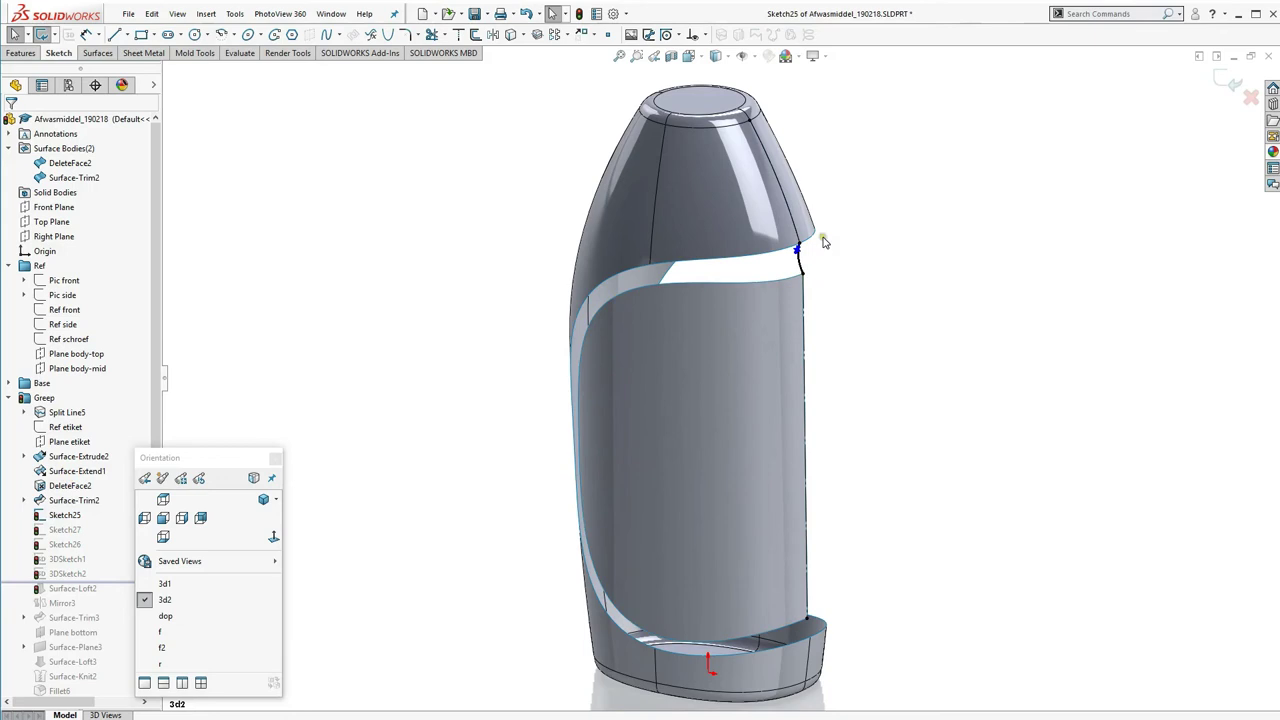
scroll(826, 250, "down", 5)
scroll(826, 266, "down", 2)
scroll(786, 314, "down", 2)
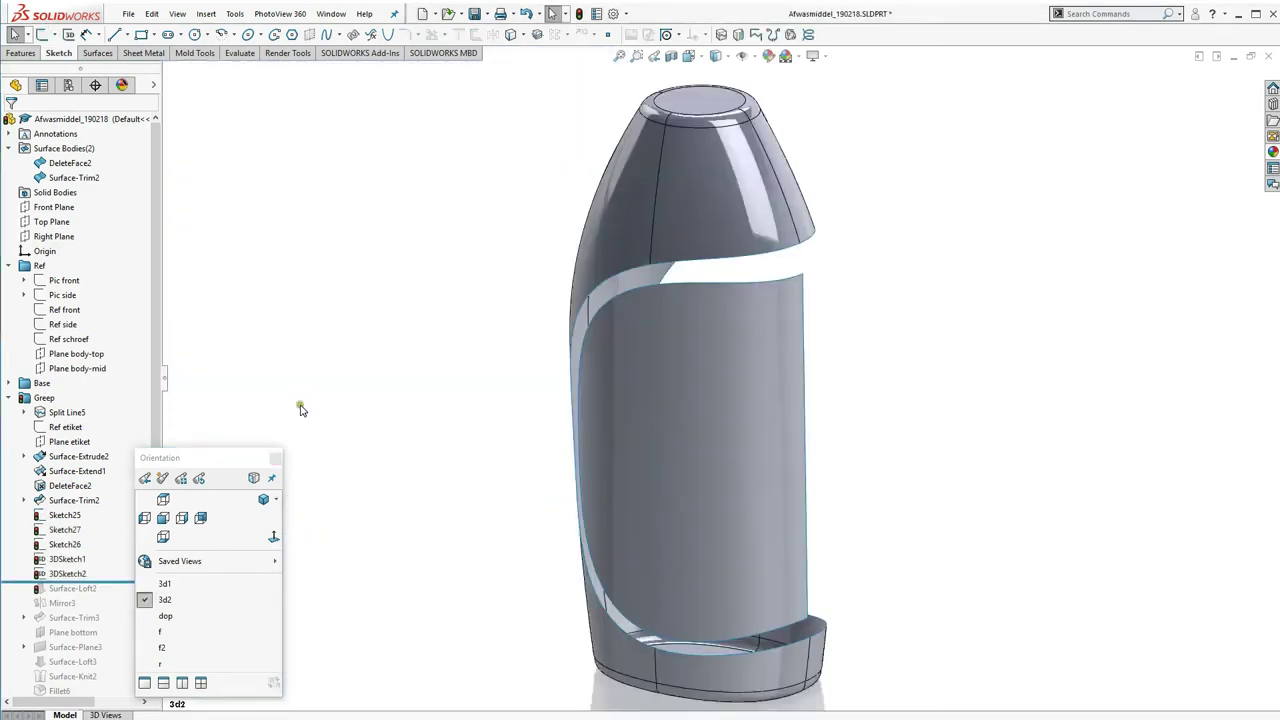
left_click(66, 529)
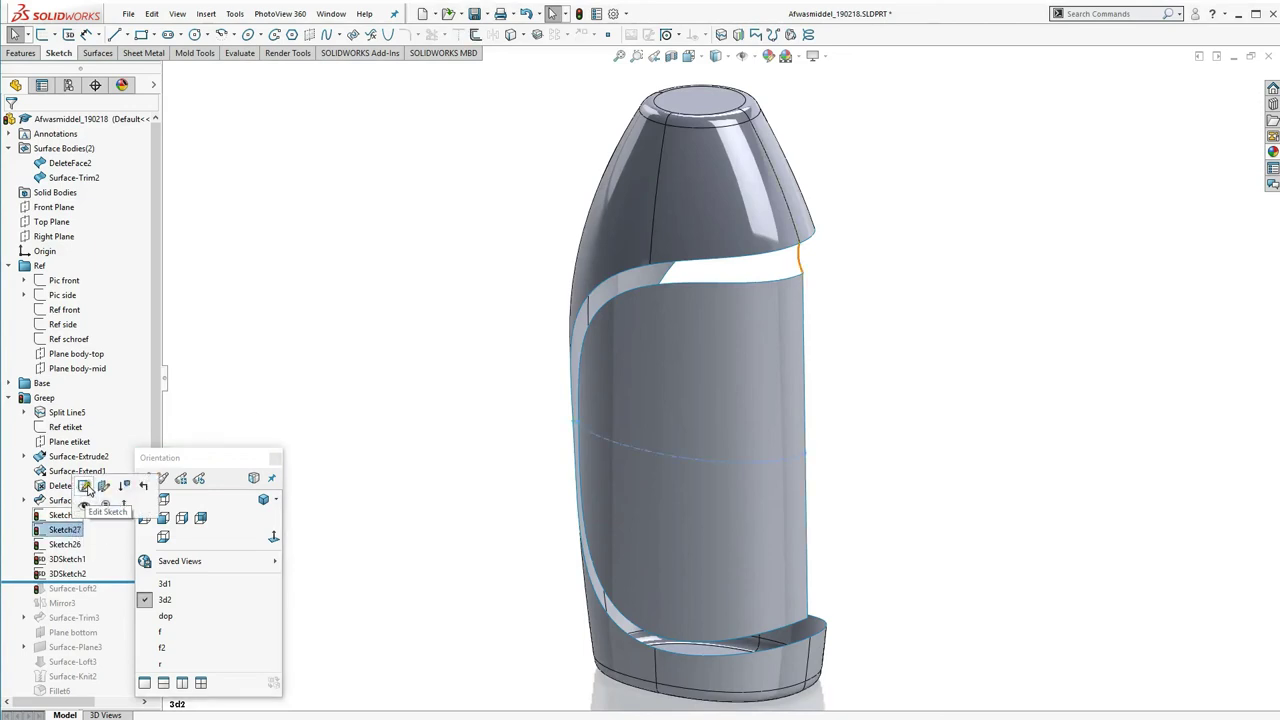
left_click(84, 486)
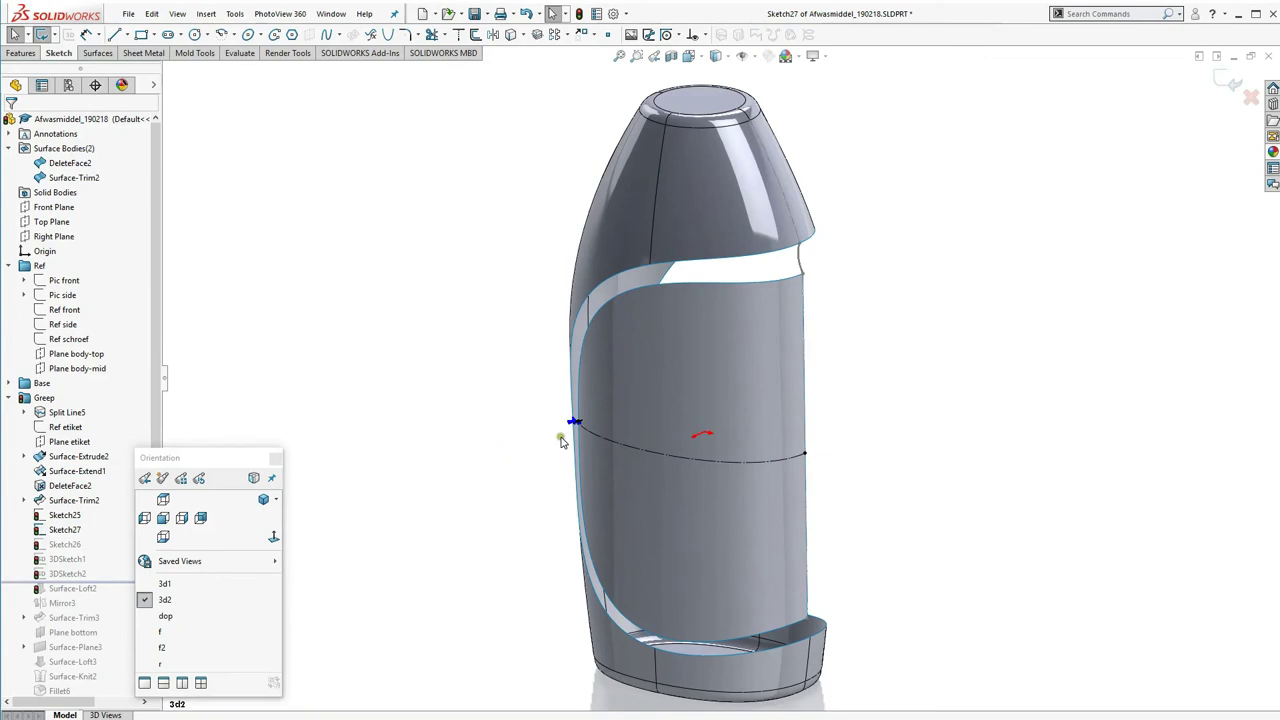
scroll(560, 445, "down", 5)
middle_click_drag(701, 360, 594, 394)
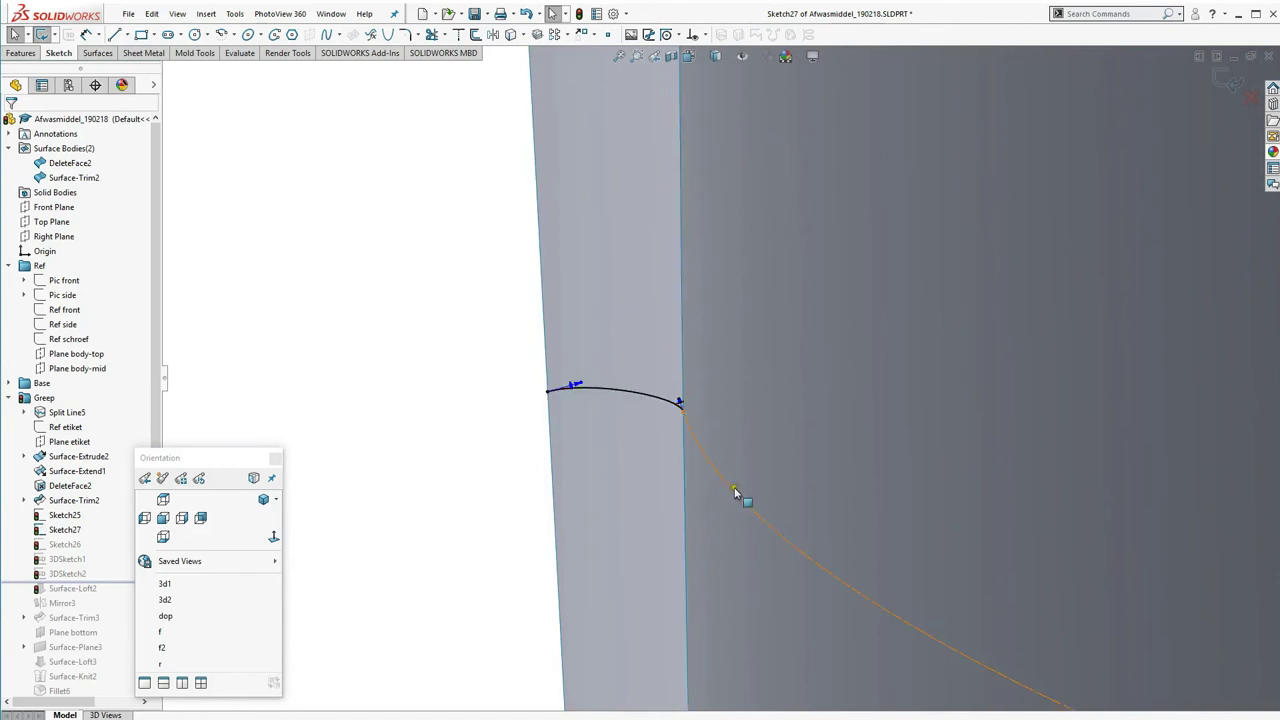
mouse_move(737, 534)
middle_mouse_down()
mouse_move(723, 500)
mouse_move(835, 520)
mouse_move(846, 499)
mouse_move(829, 489)
middle_mouse_up()
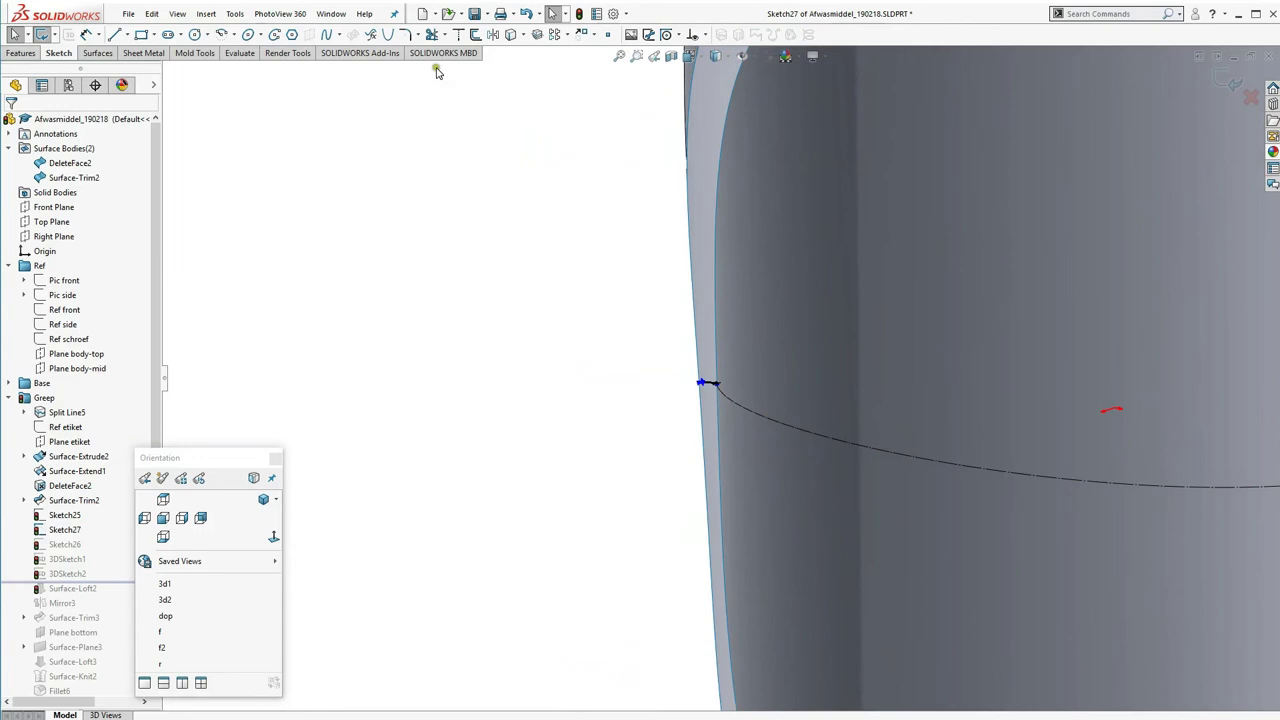
left_click(854, 295)
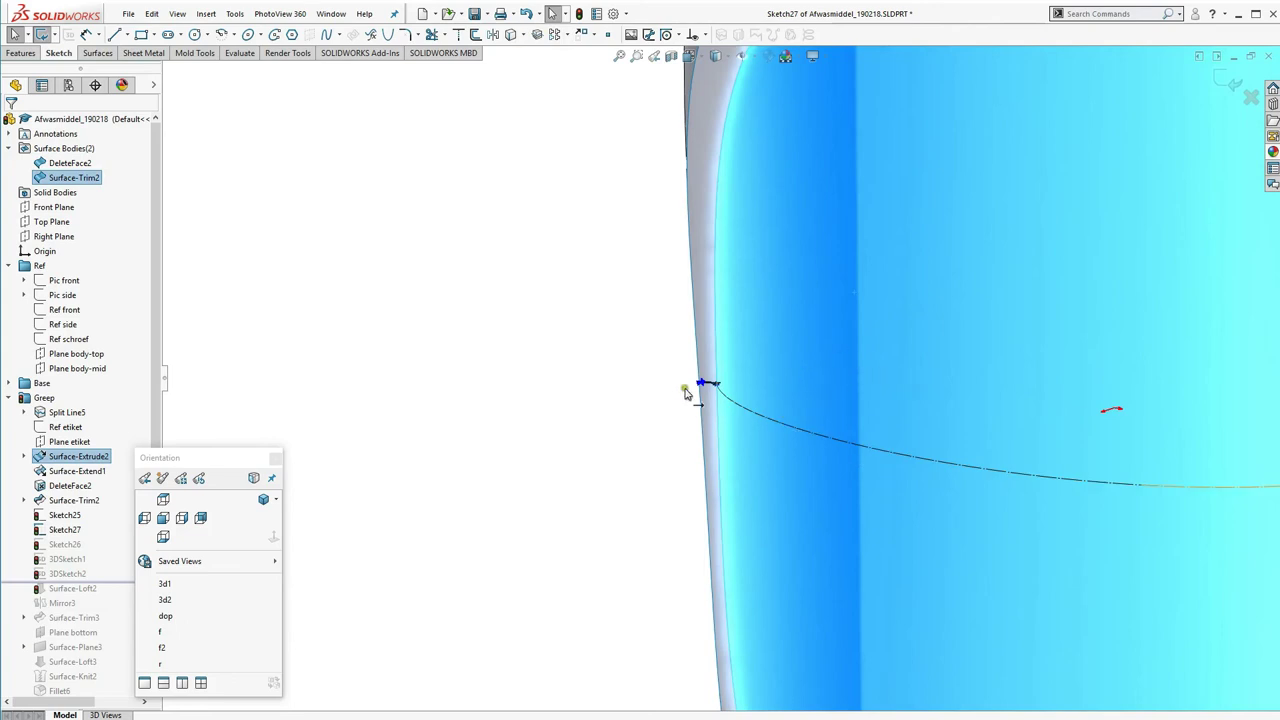
mouse_move(686, 391)
middle_mouse_down()
mouse_move(670, 225)
mouse_move(720, 386)
middle_mouse_up()
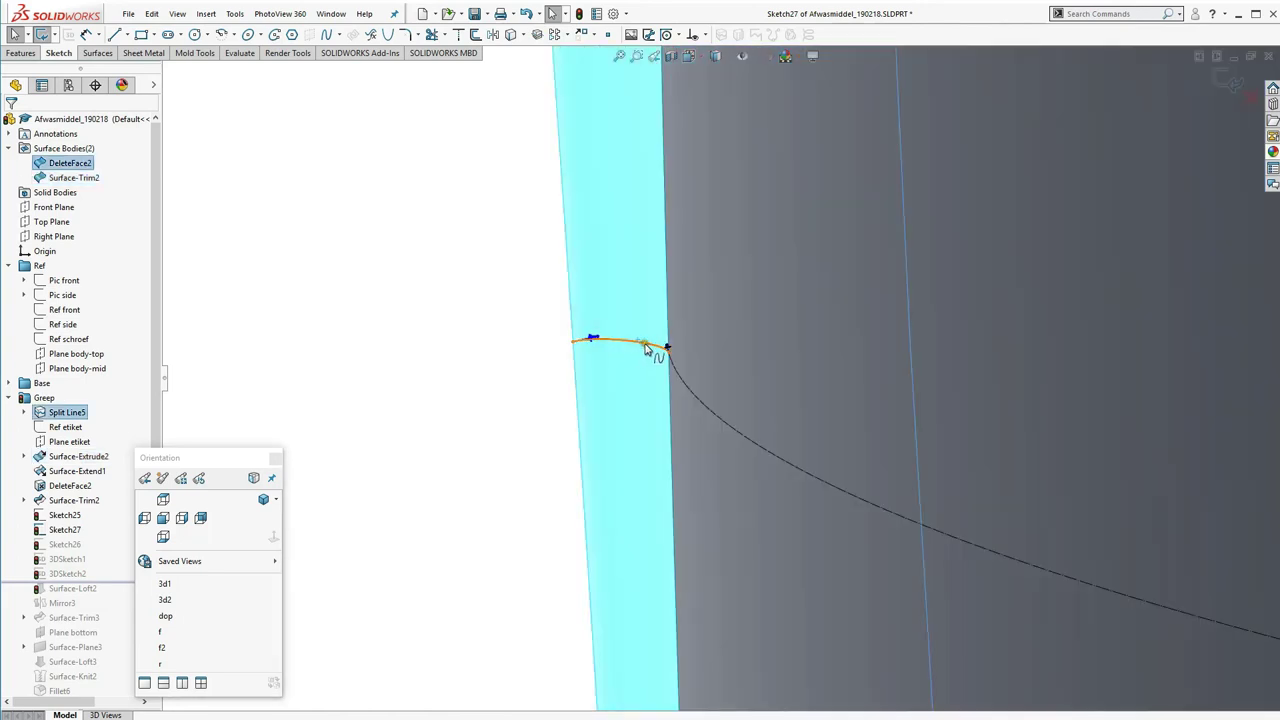
left_click(686, 386)
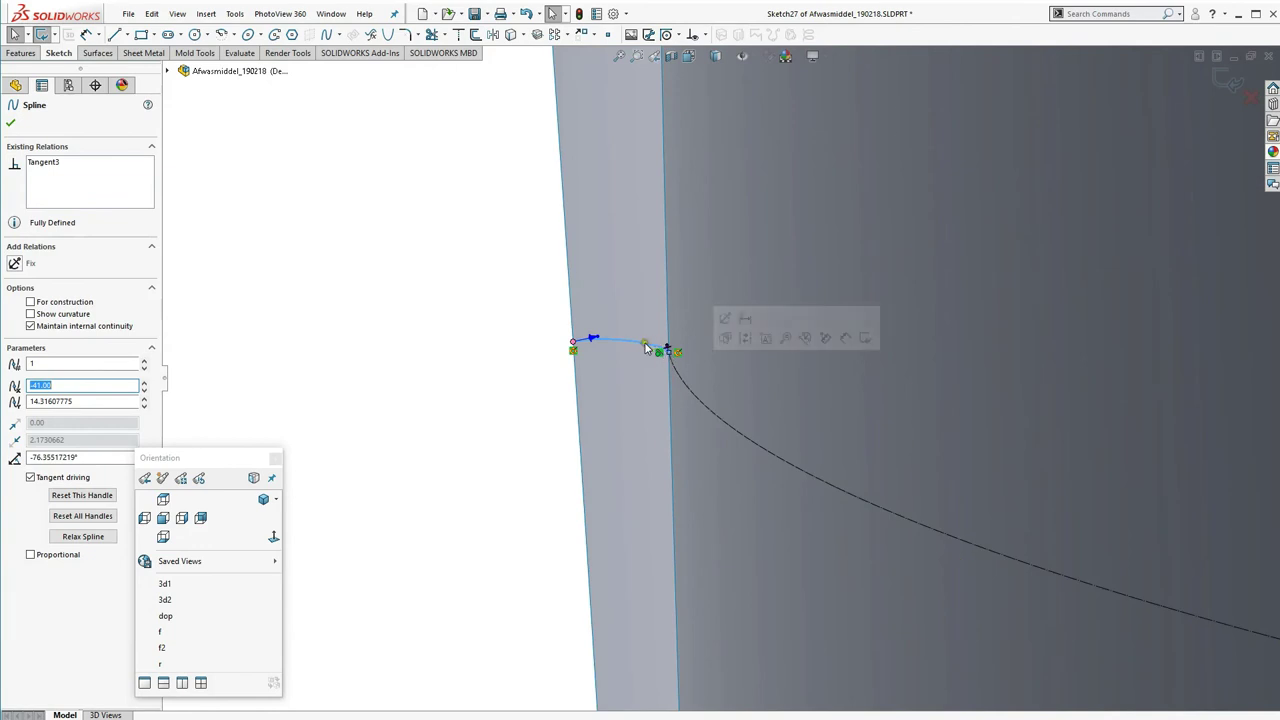
left_click_drag(641, 348, 669, 360)
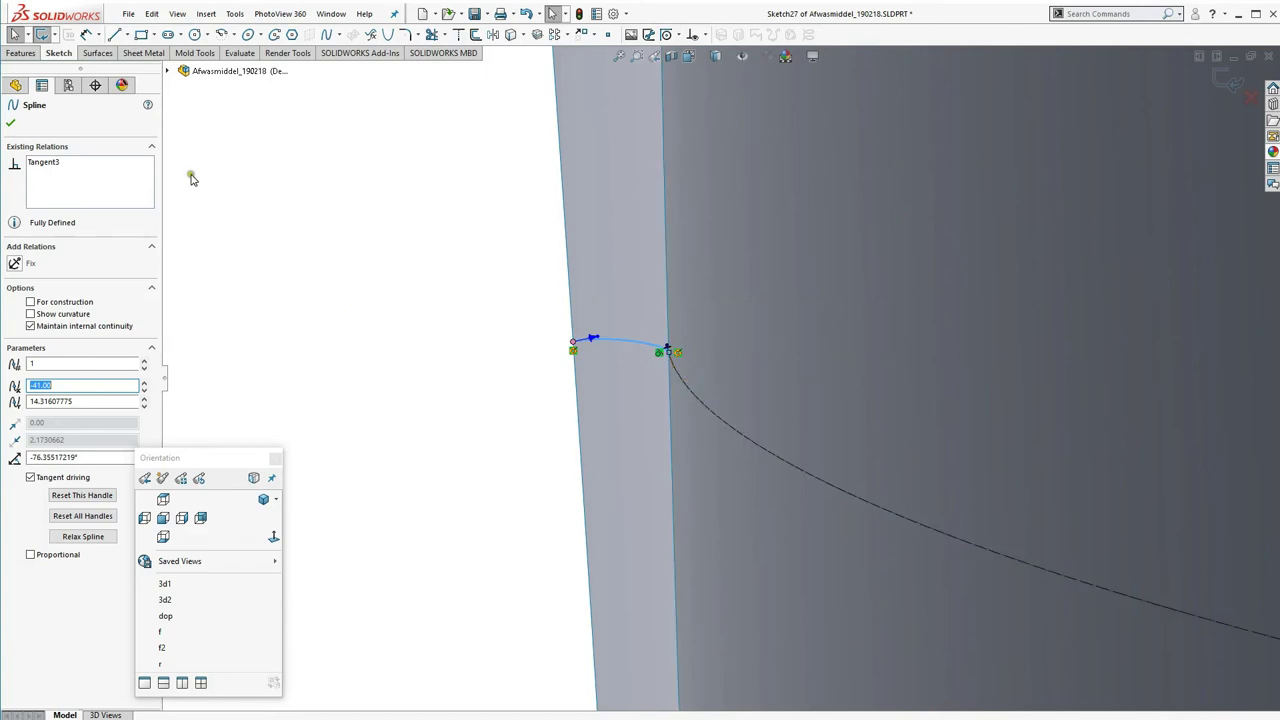
key("ctrl+b")
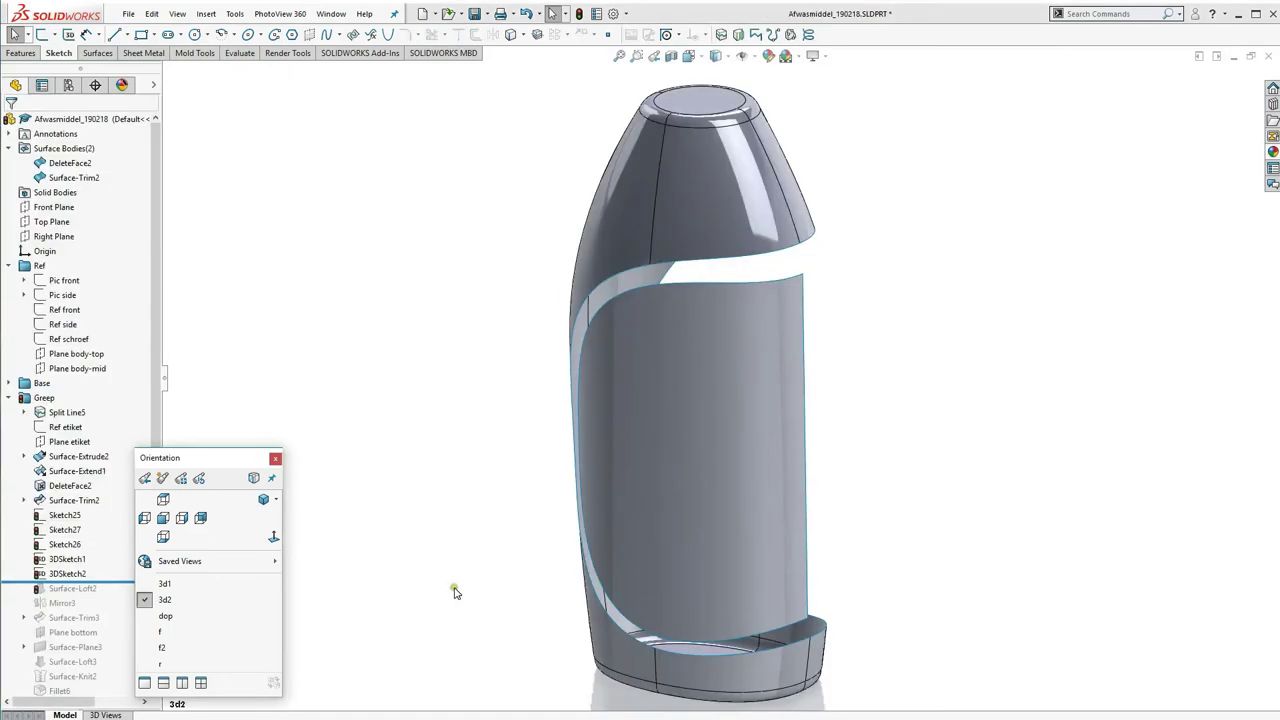
left_click(66, 544)
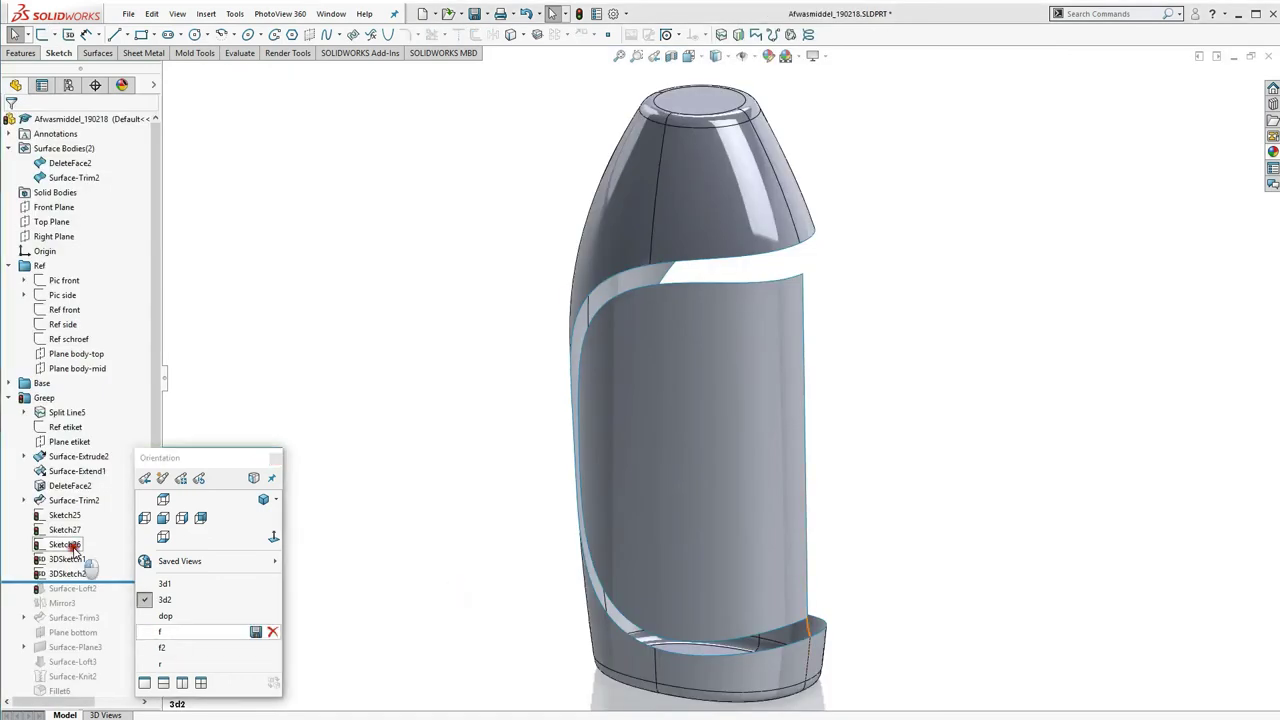
left_click(86, 508)
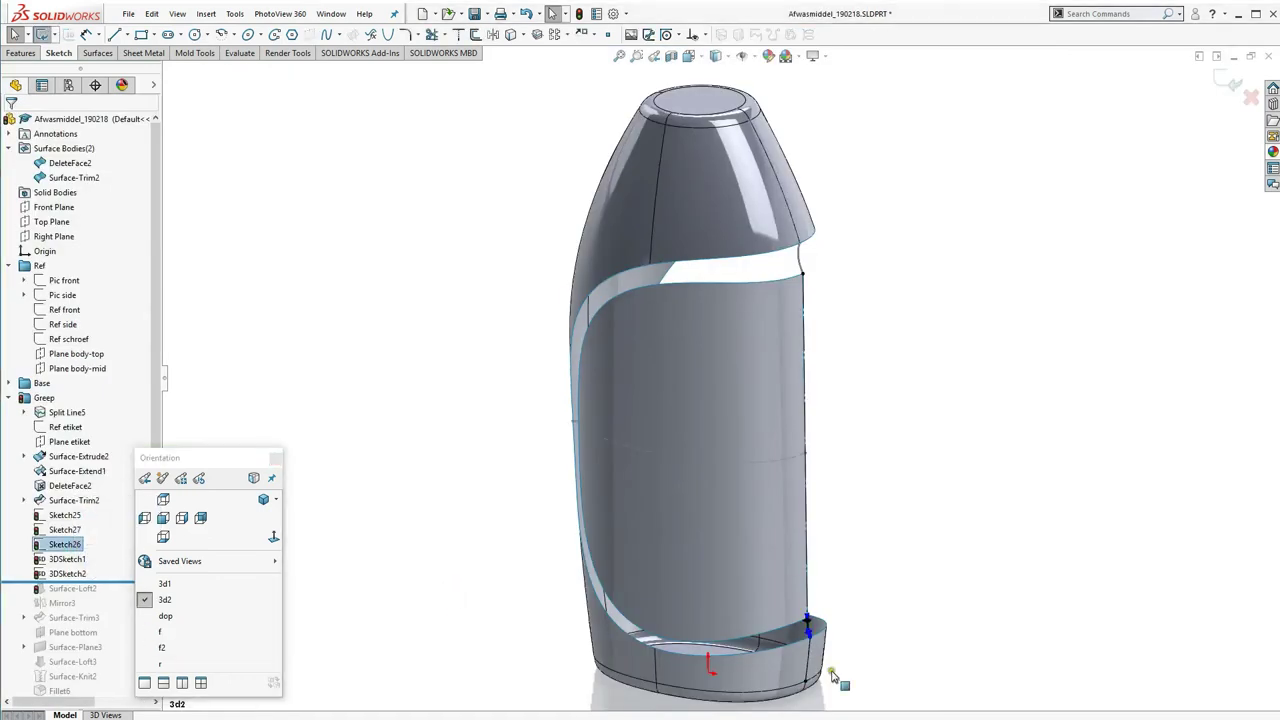
scroll(805, 615, "down", 3)
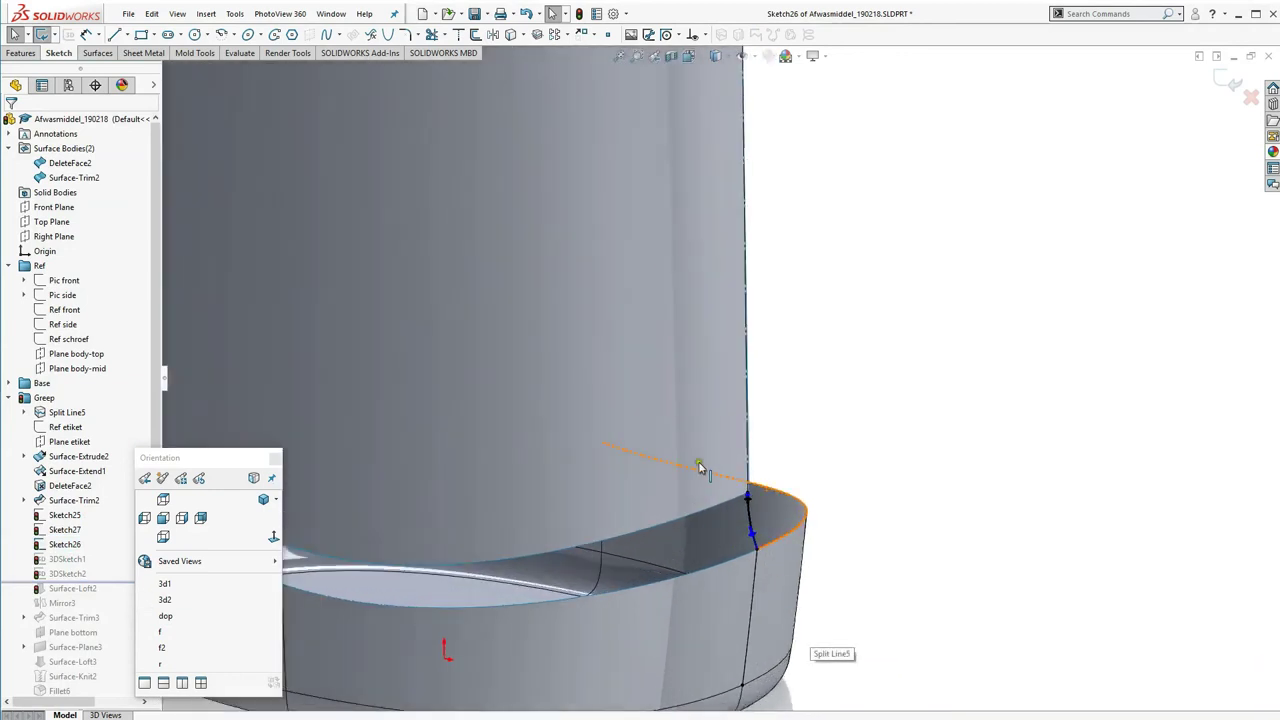
scroll(765, 510, "down", 3)
scroll(752, 533, "down", 2)
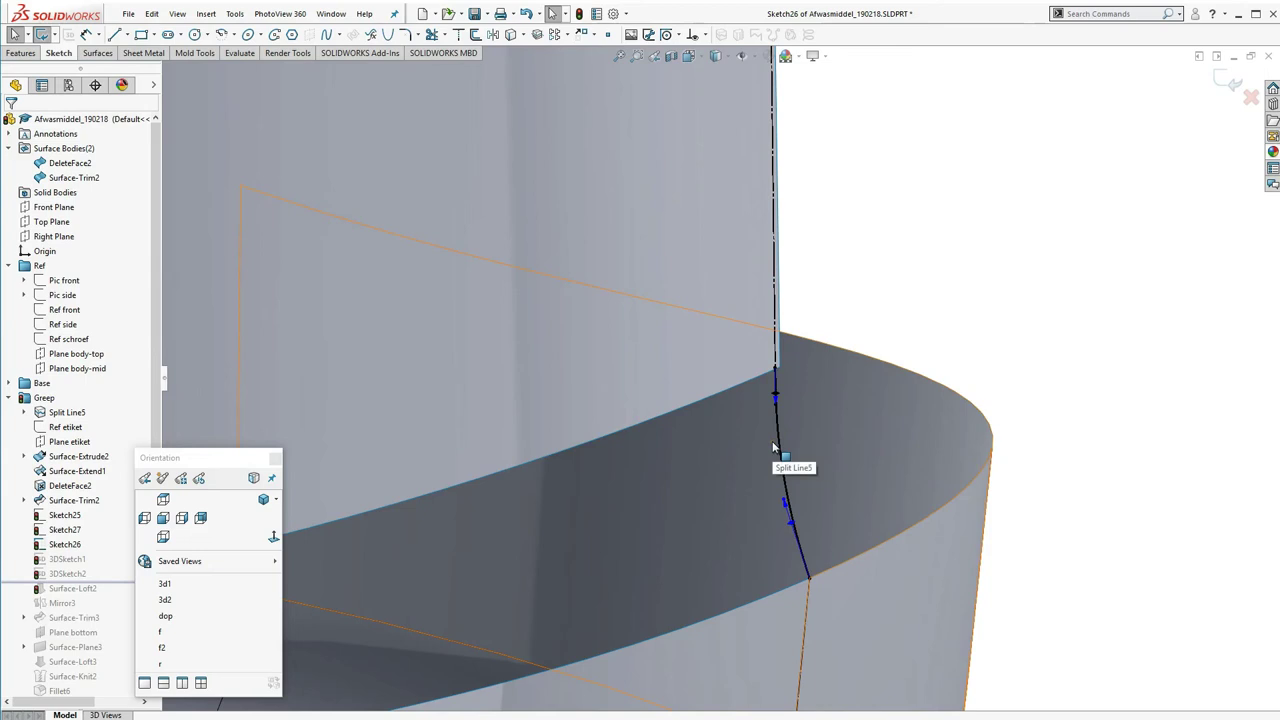
key("ctrl+b")
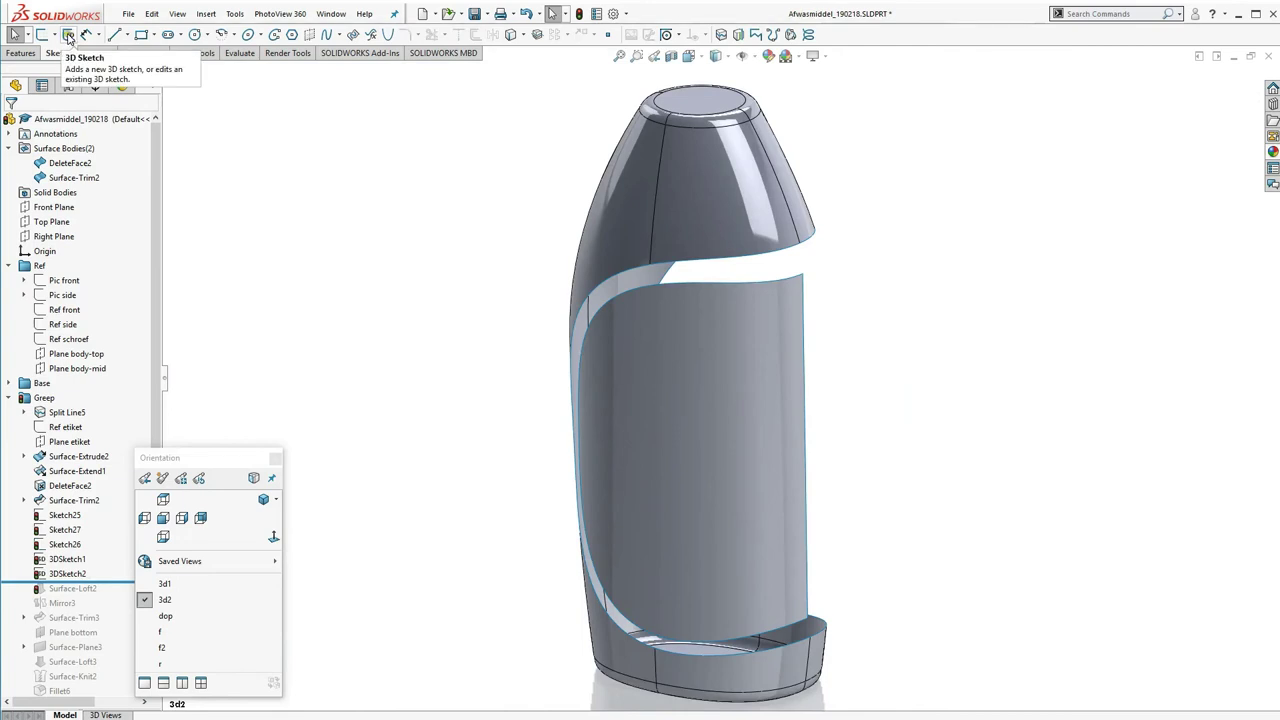
Edit 3DSketch1 to add the top label edge to its guide curve
left_click(69, 36)
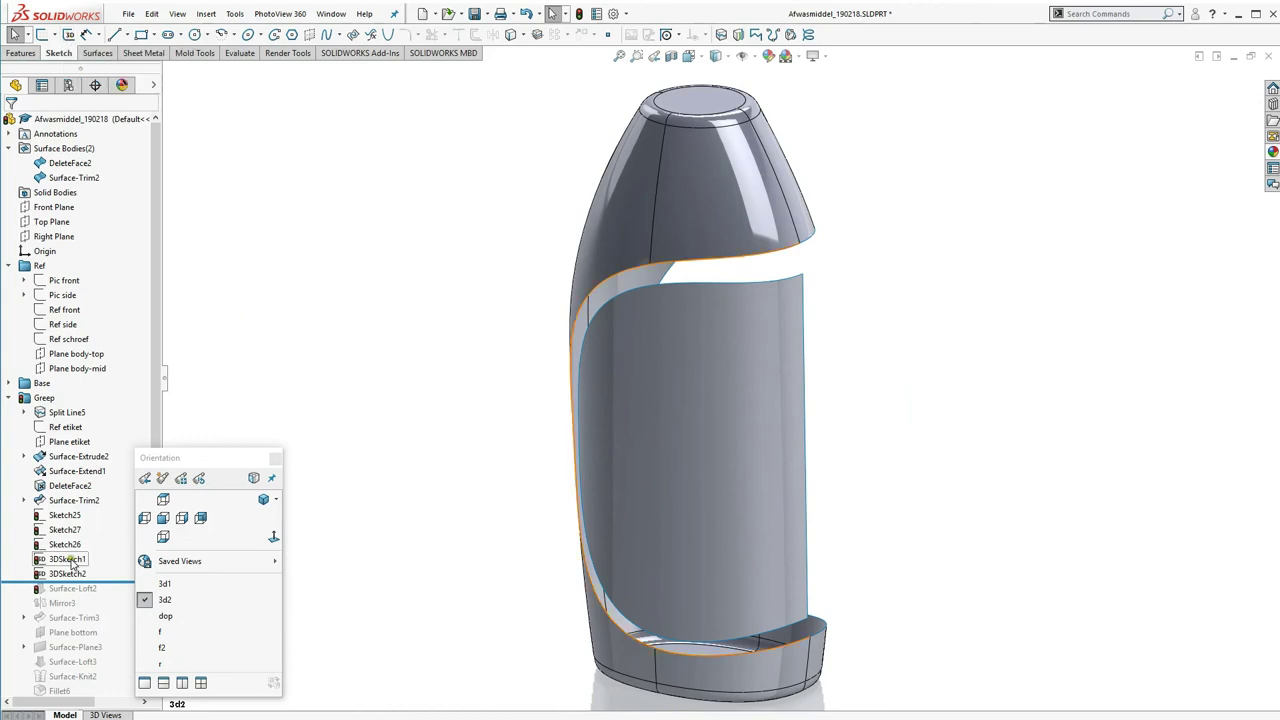
left_click(70, 560)
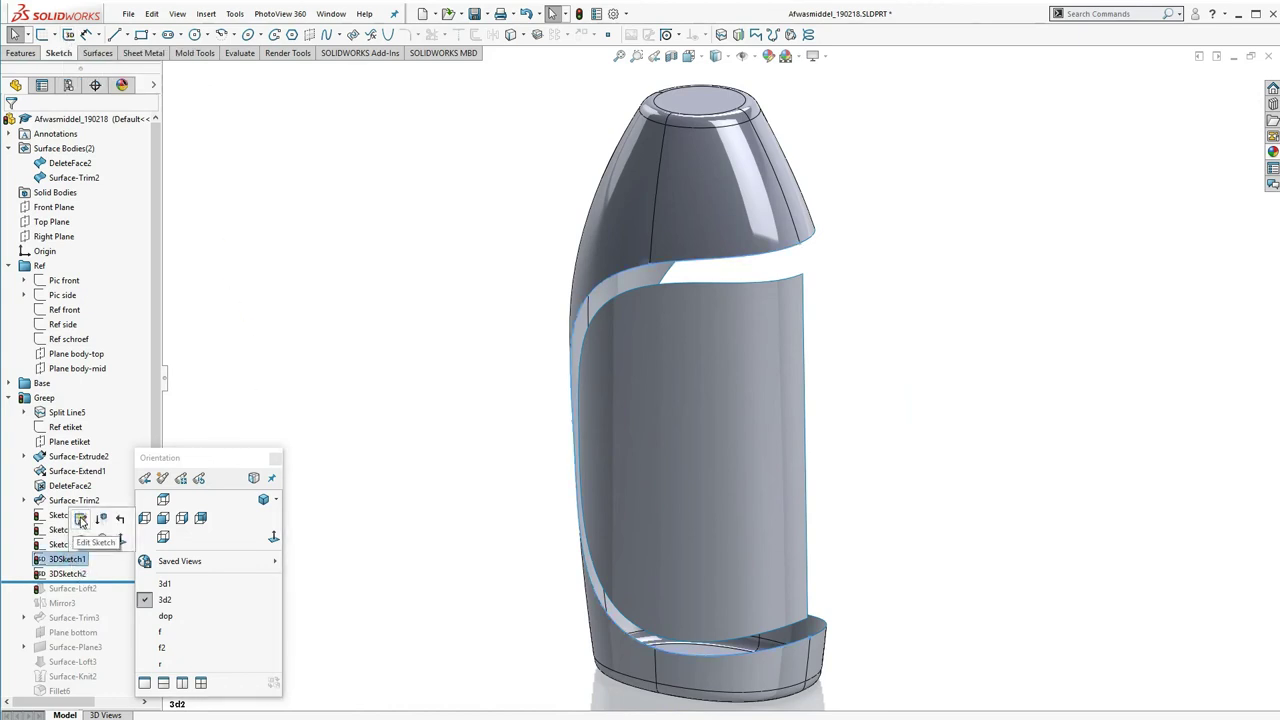
left_click(81, 520)
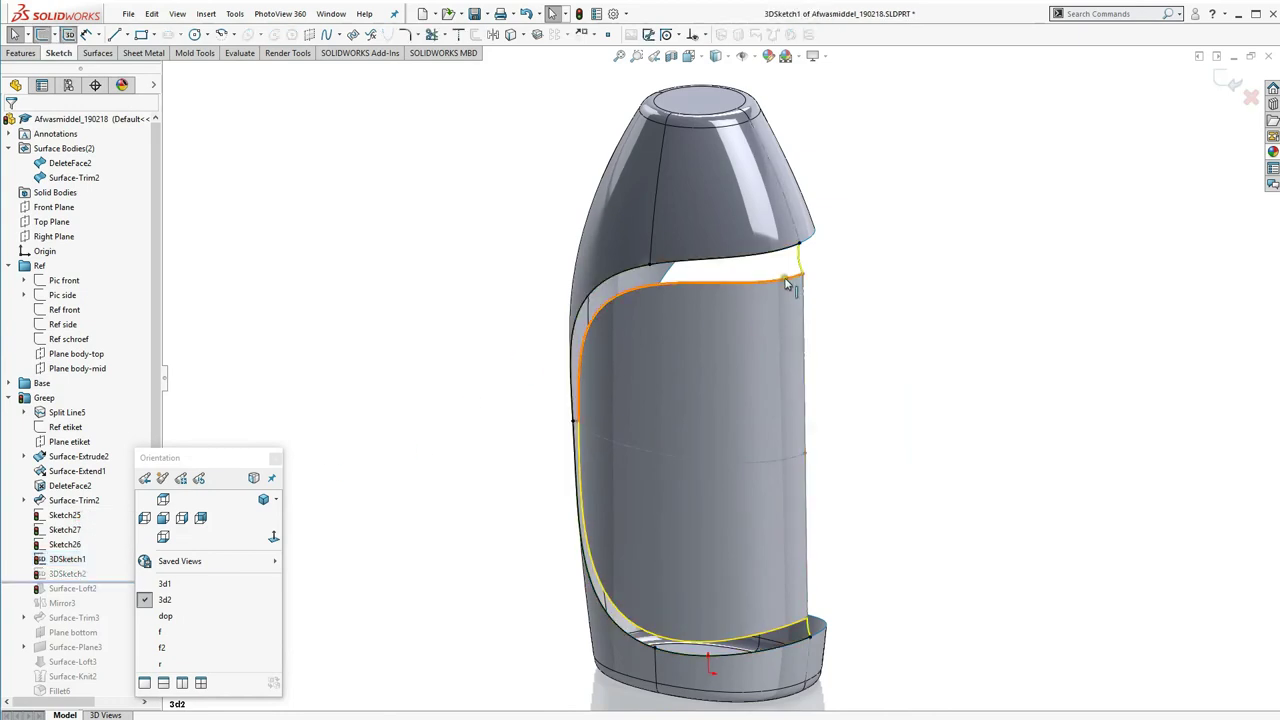
left_click(718, 287)
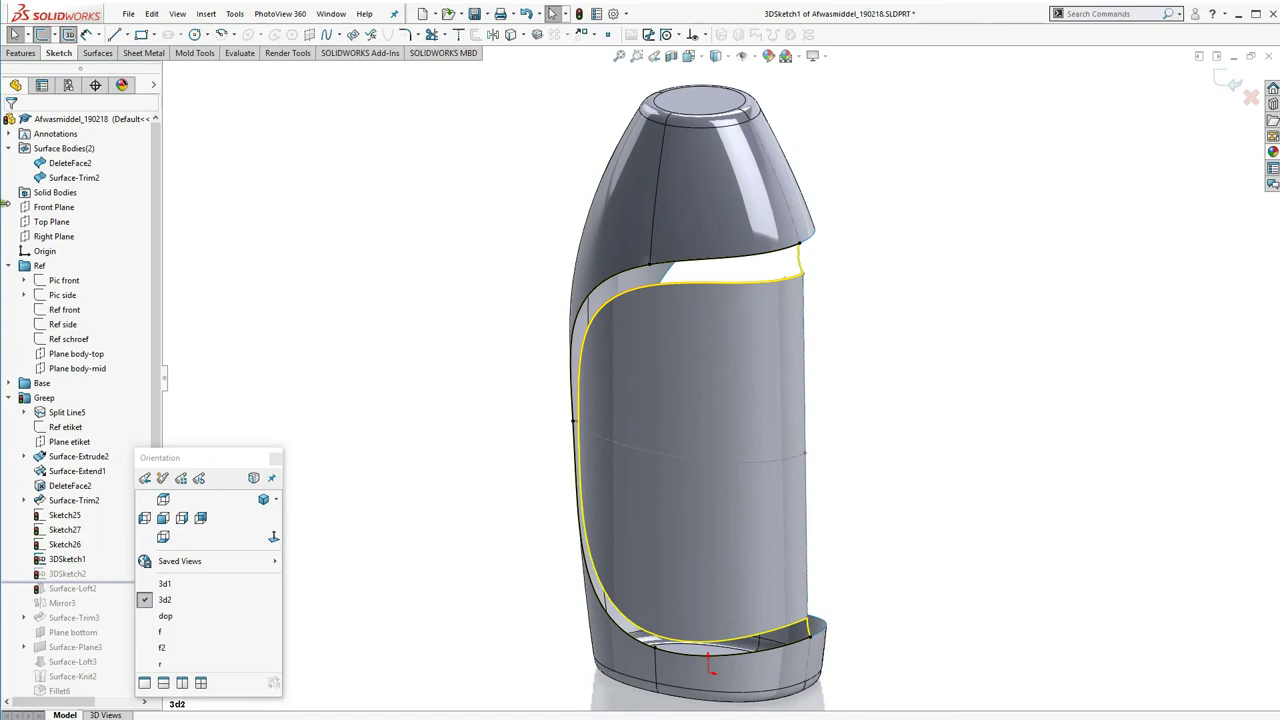
left_click(69, 34)
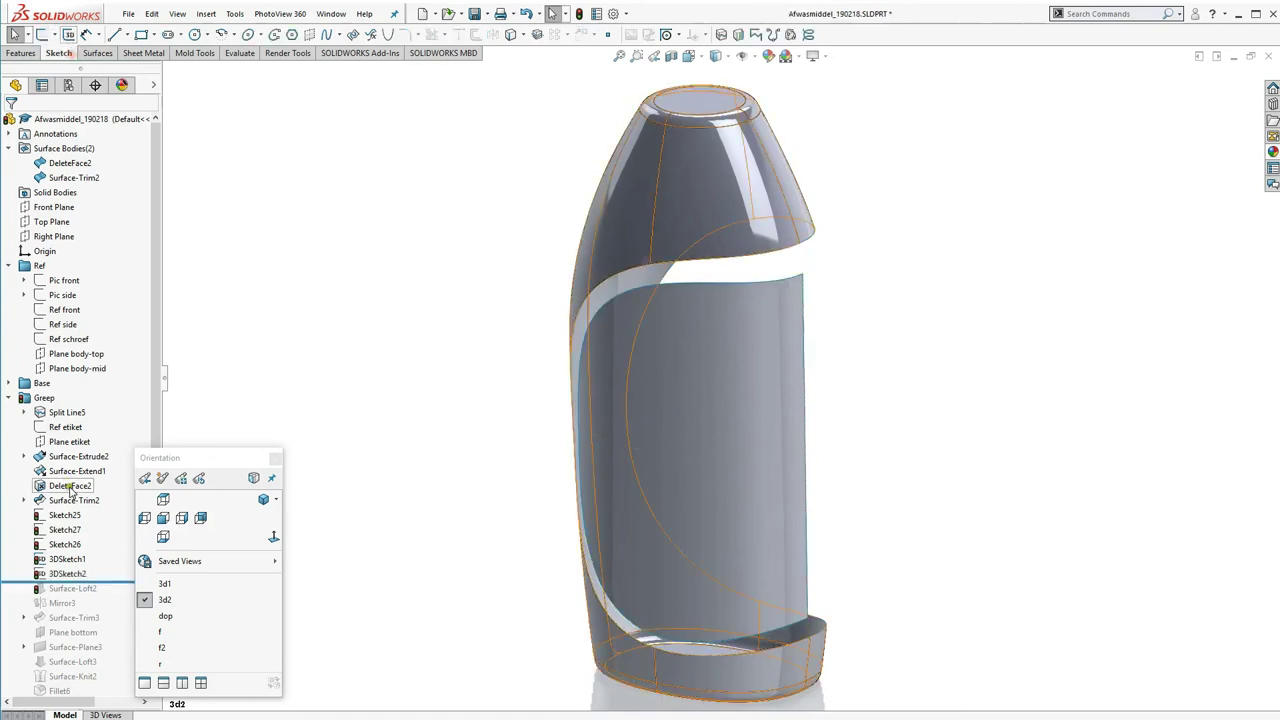
Edit 3DSketch2 alongside 3DSketch1 and exit so Surface-Loft2 rebuilds across the label gap
left_click(67, 573)
left_click(67, 559, "ctrl")
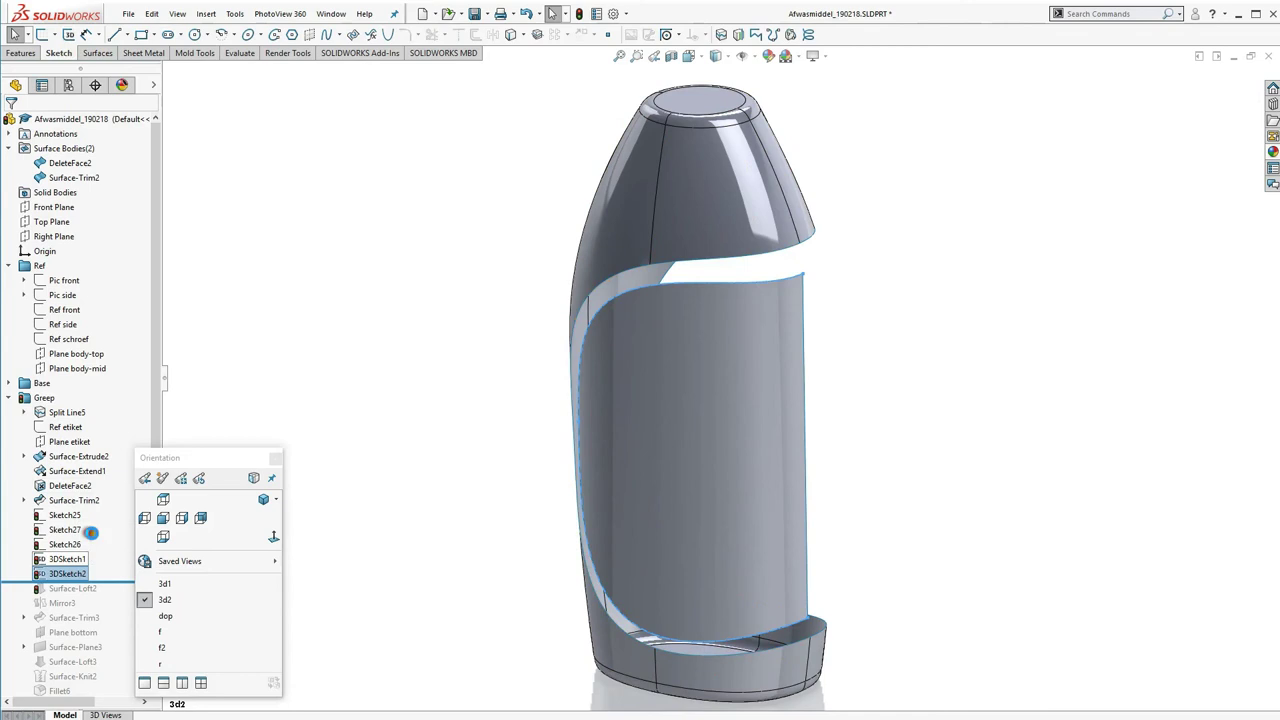
double_click(662, 297)
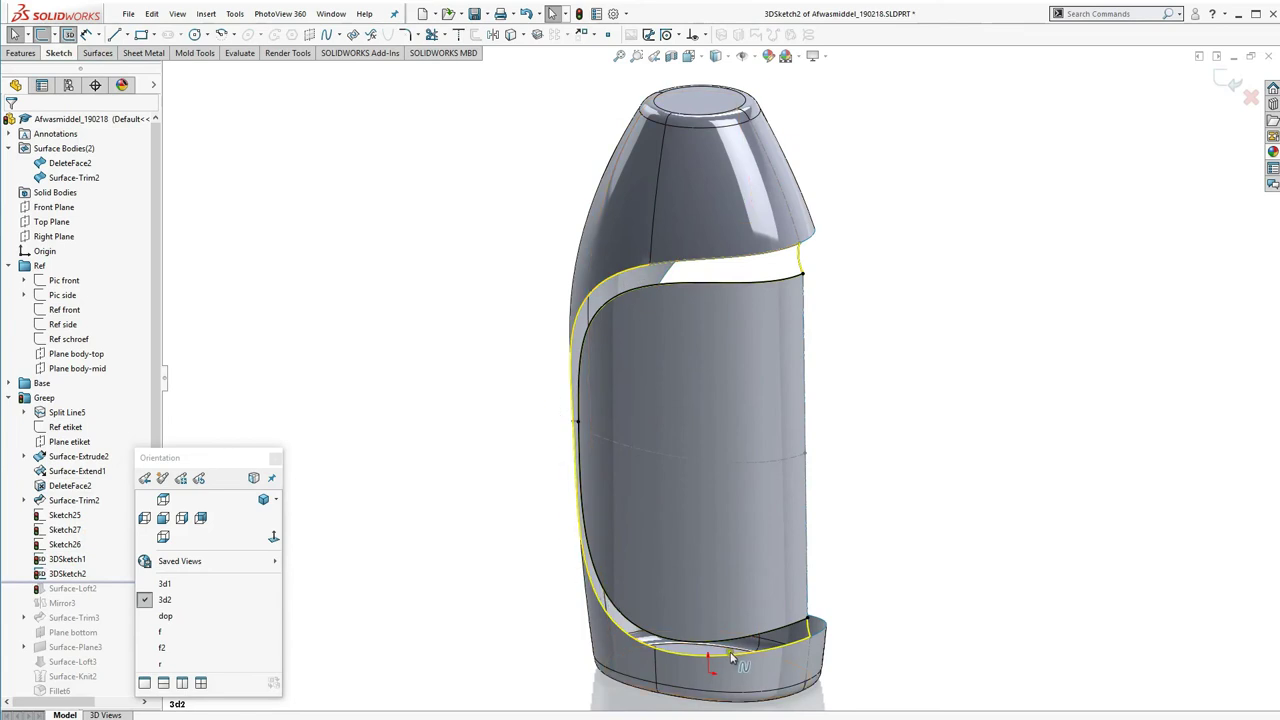
left_click(68, 35)
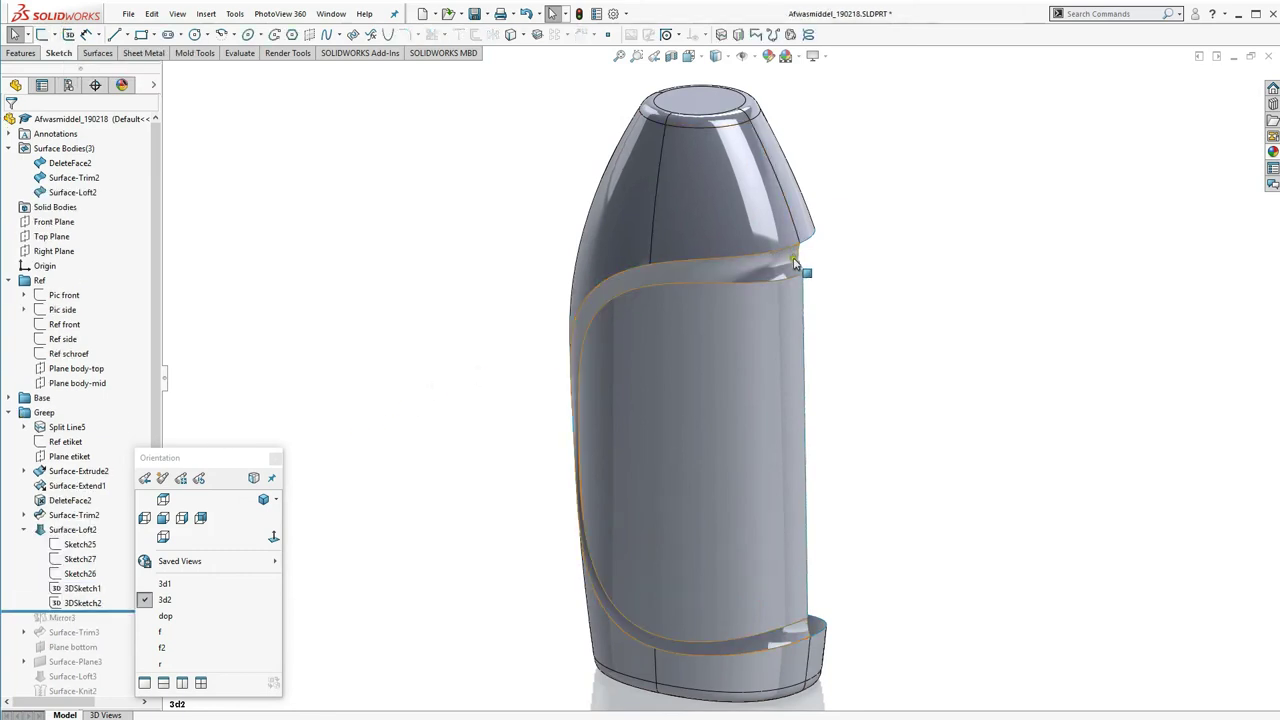
Review Surface-Loft2's profile order and guide curves, then accept the loft
left_click(605, 302)
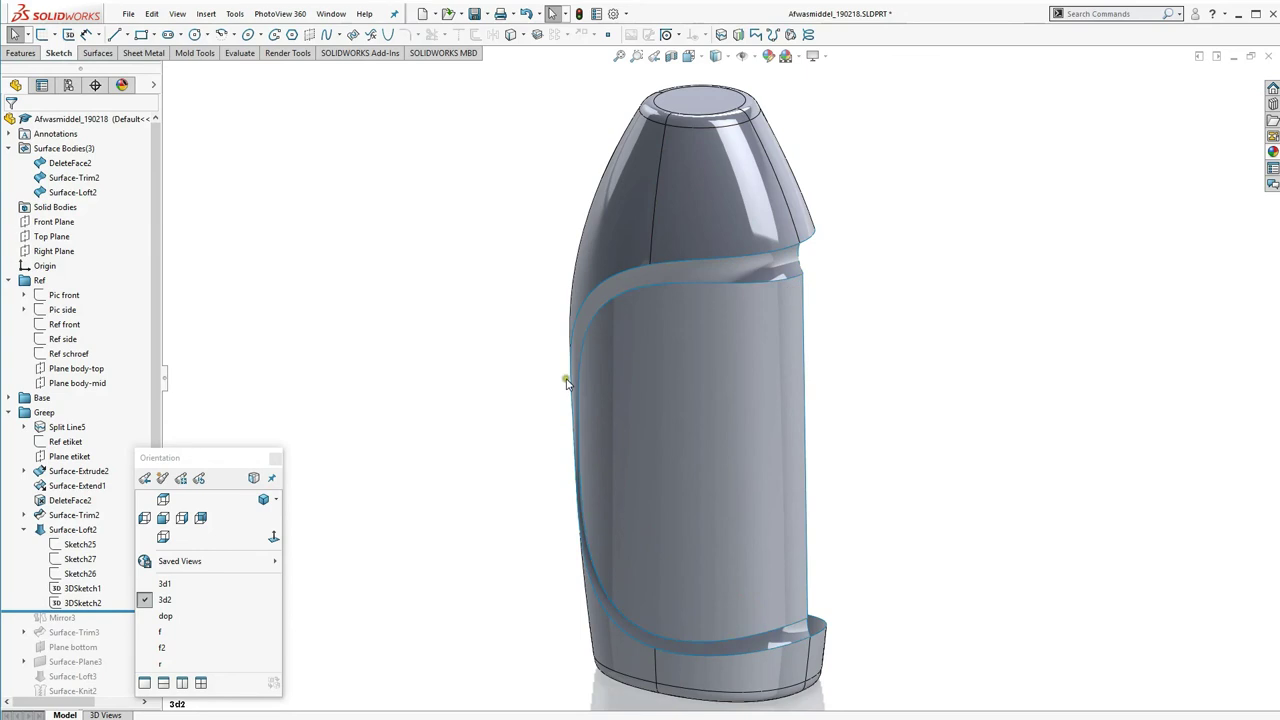
left_click(80, 529)
left_click(91, 494)
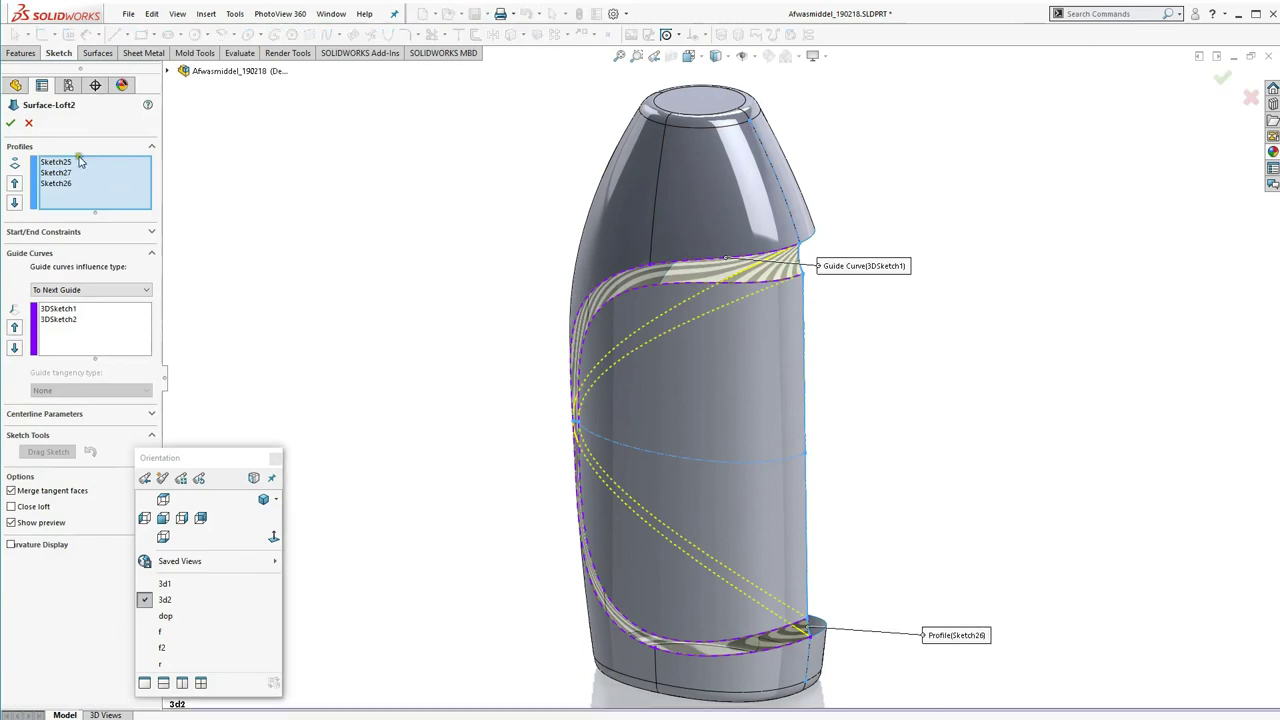
mouse_move(60, 184)
left_mouse_down()
mouse_move(57, 166)
mouse_move(61, 186)
left_mouse_up()
left_click(57, 163)
left_click(60, 174)
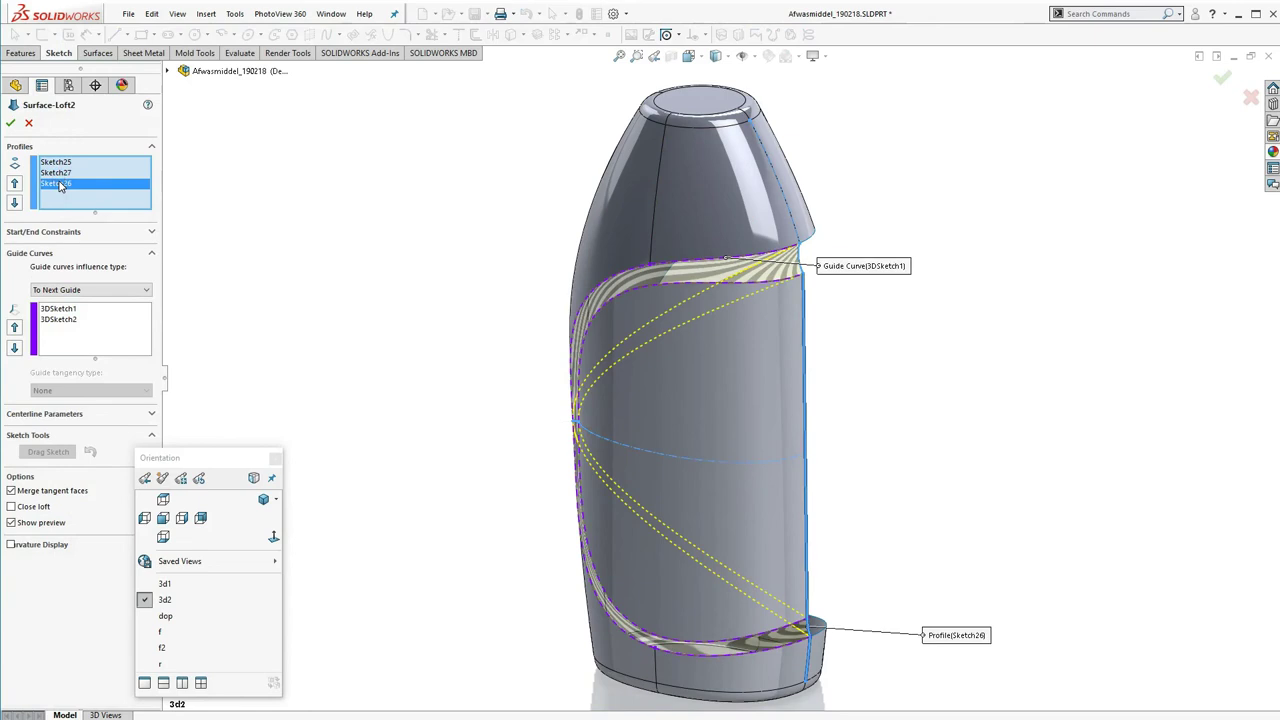
left_click(57, 319)
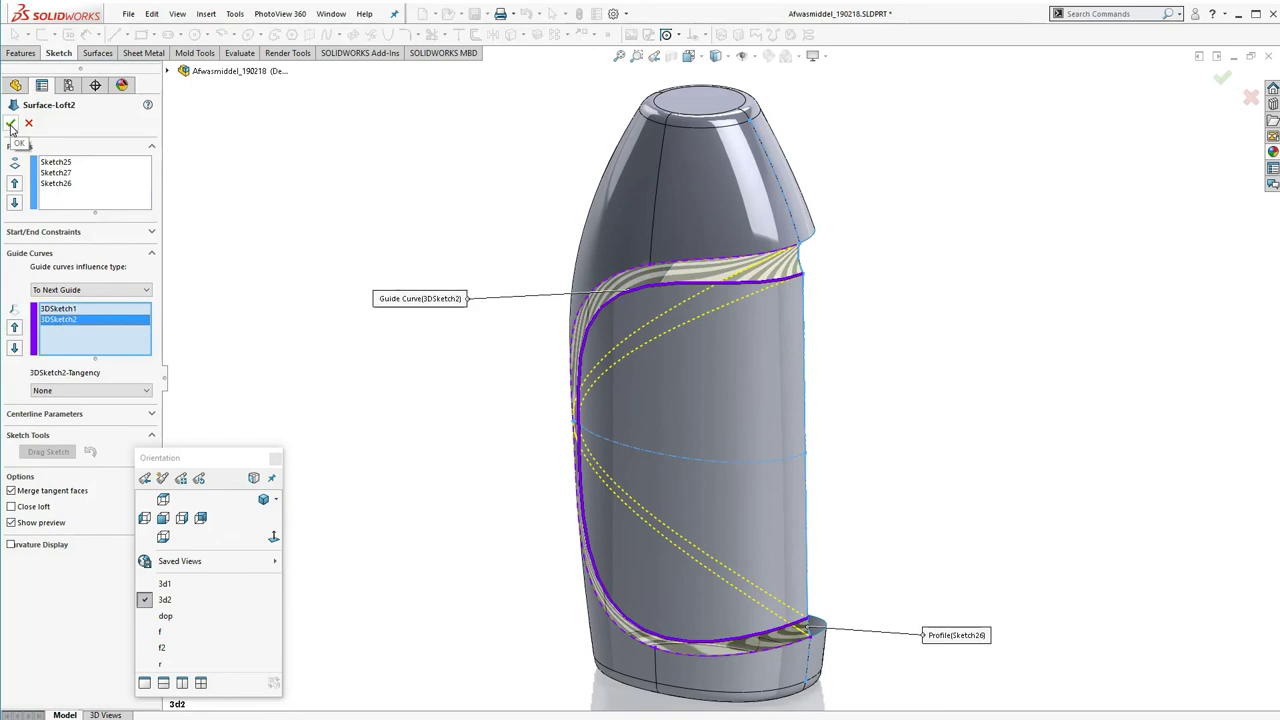
left_click(11, 124)
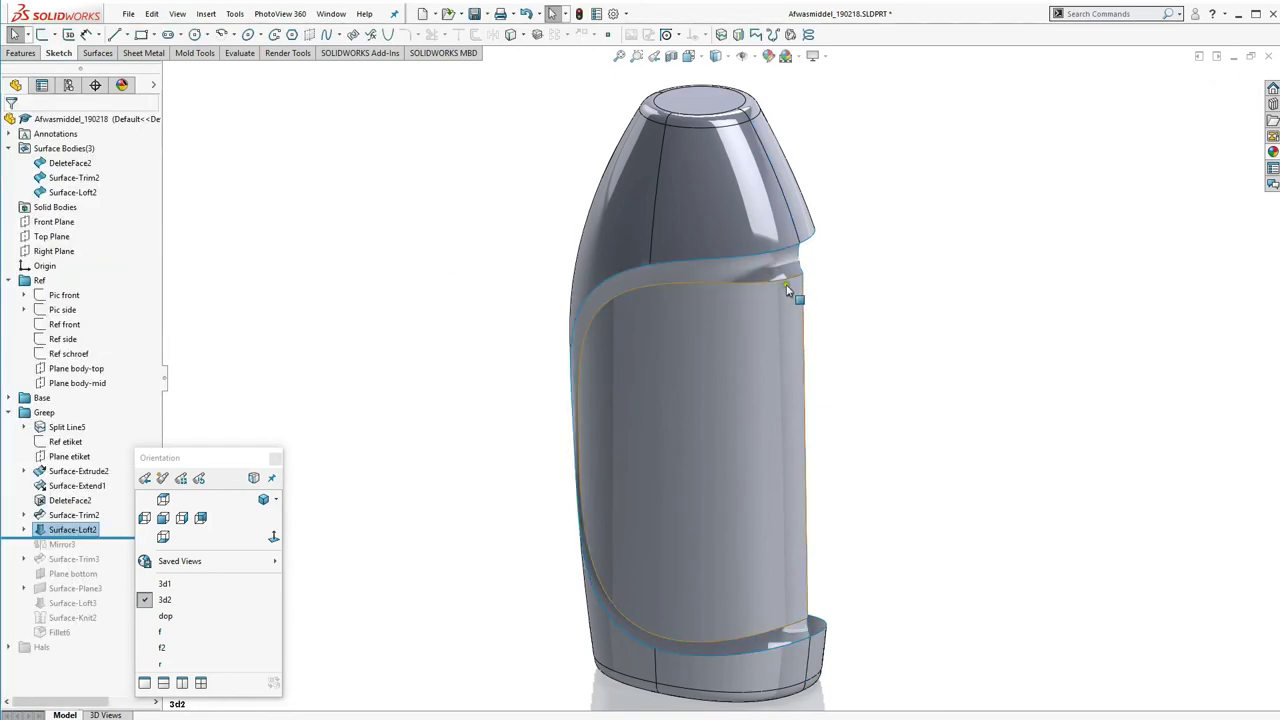
Roll the part forward past Mirror3 to mirror the label surface onto the other side
left_click(763, 325)
left_click(748, 319)
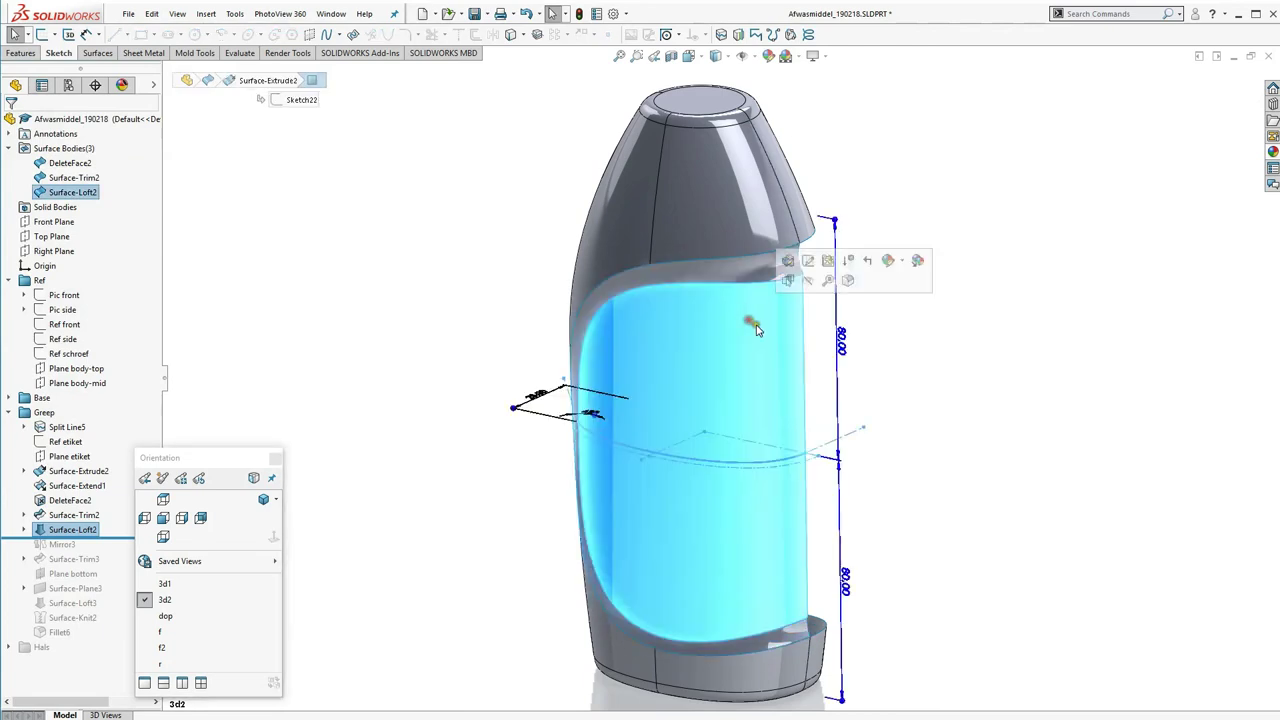
mouse_move(453, 348)
middle_mouse_down()
mouse_move(380, 274)
mouse_move(334, 337)
mouse_move(357, 349)
middle_mouse_up()
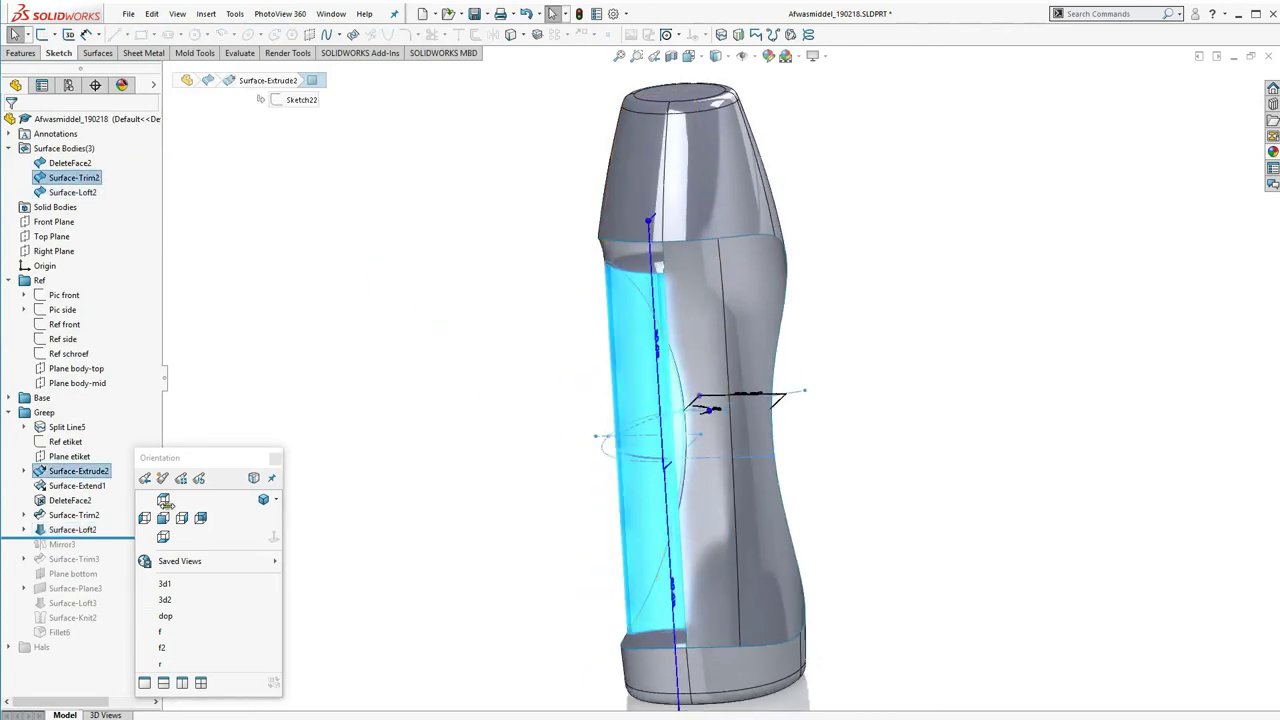
left_click_drag(95, 536, 93, 549)
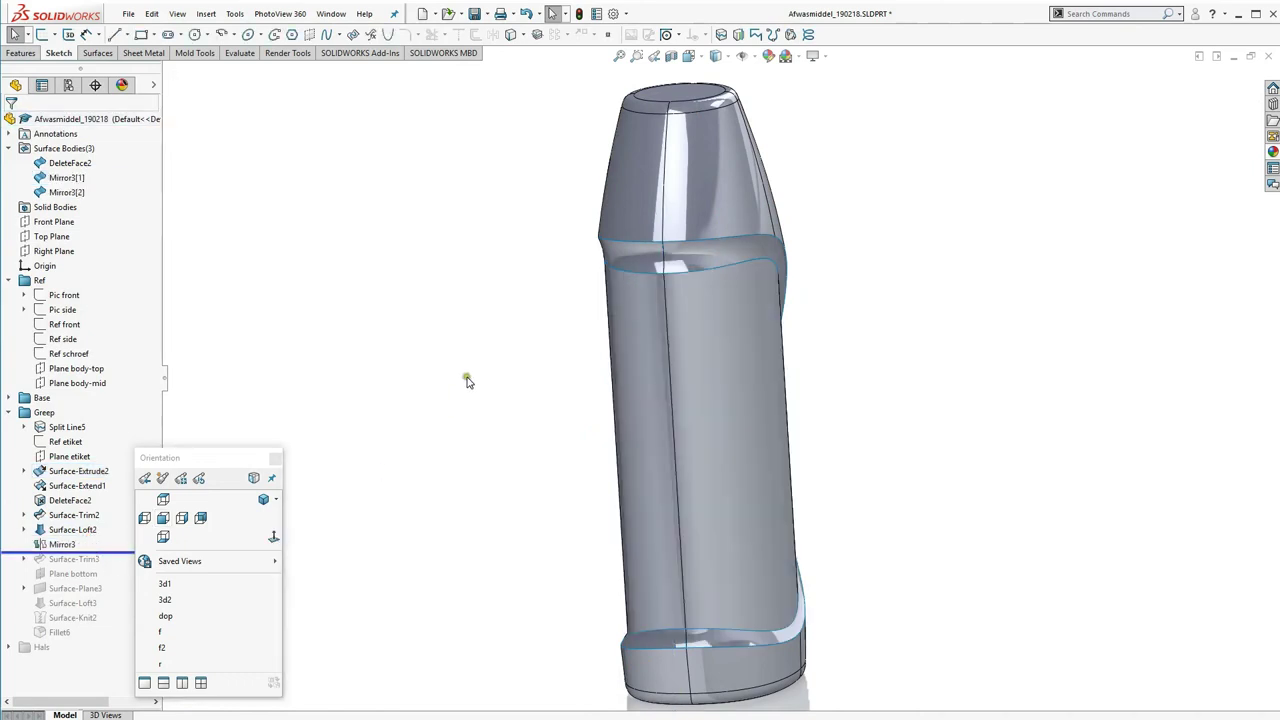
Orbit to the underside and roll forward past Surface-Trim3, opening the bottle's base
mouse_move(464, 374)
middle_mouse_down()
mouse_move(337, 297)
mouse_move(314, 354)
mouse_move(370, 338)
mouse_move(480, 371)
mouse_move(583, 306)
mouse_move(697, 363)
mouse_move(624, 286)
mouse_move(560, 357)
mouse_move(540, 309)
mouse_move(591, 371)
middle_mouse_up()
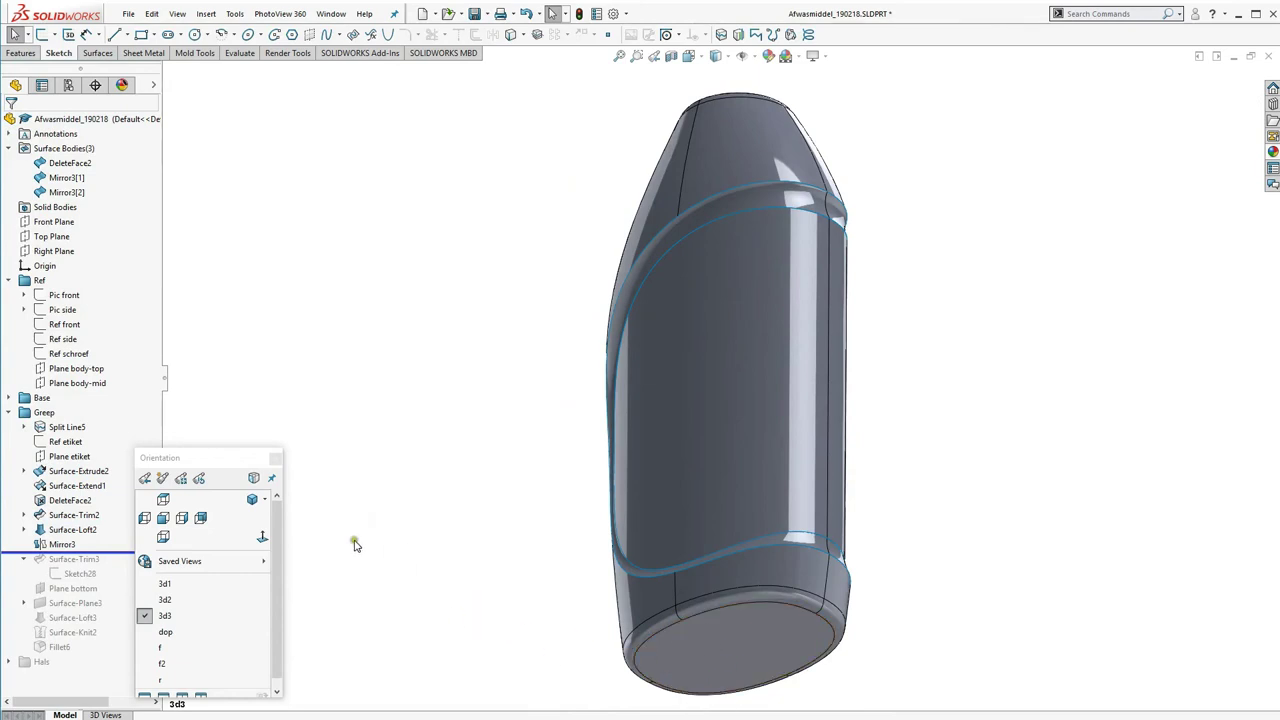
left_click_drag(137, 551, 116, 582)
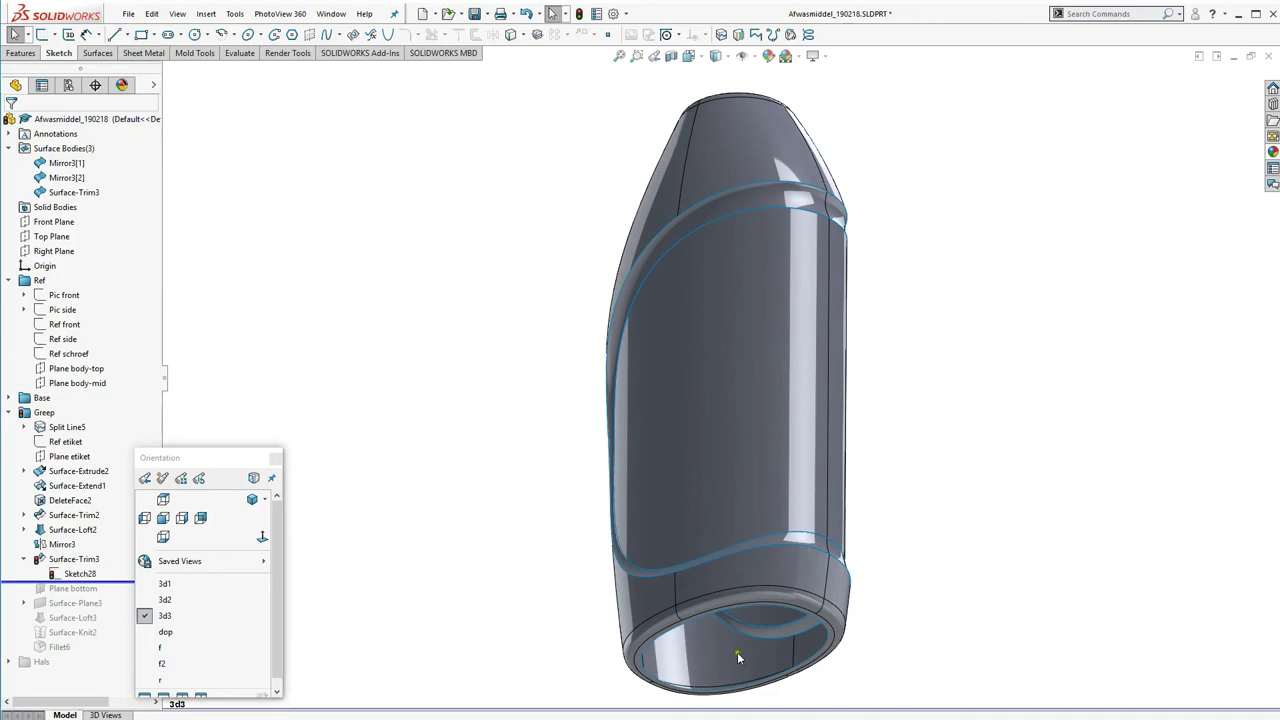
Edit Sketch28, the bottom trim sketch, and exit to rebuild the trim
left_click(85, 574)
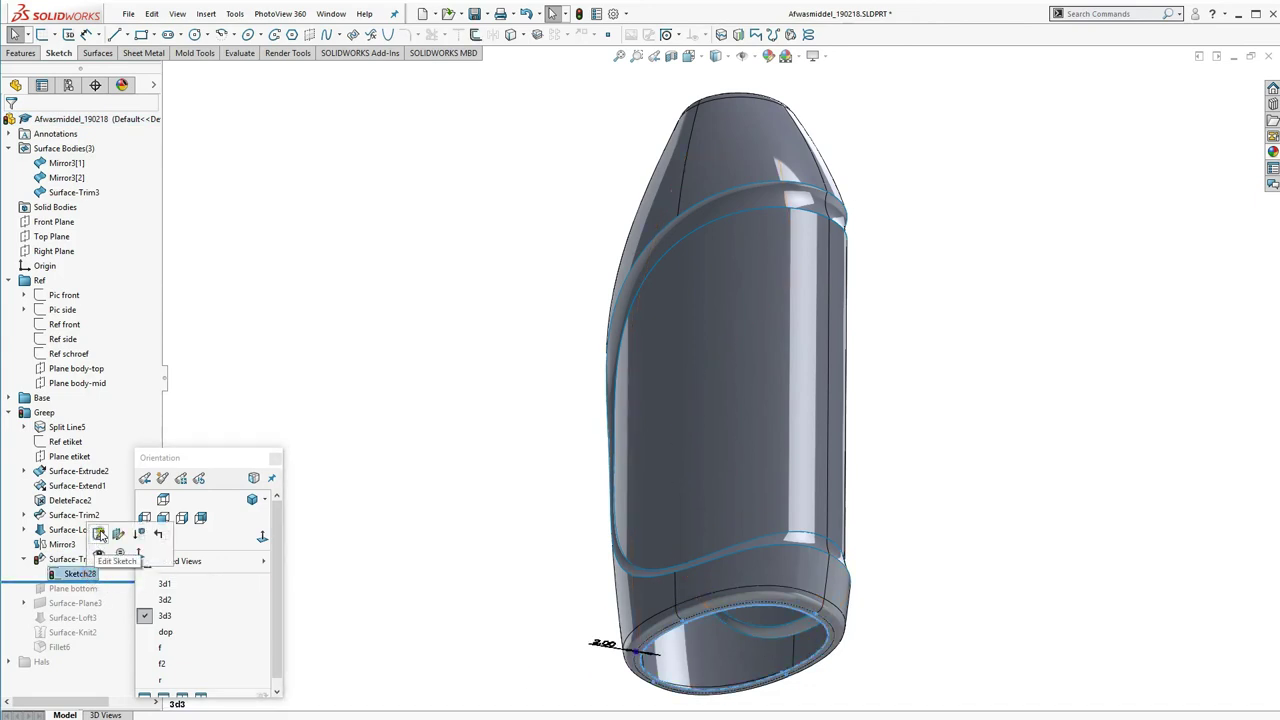
left_click(100, 535)
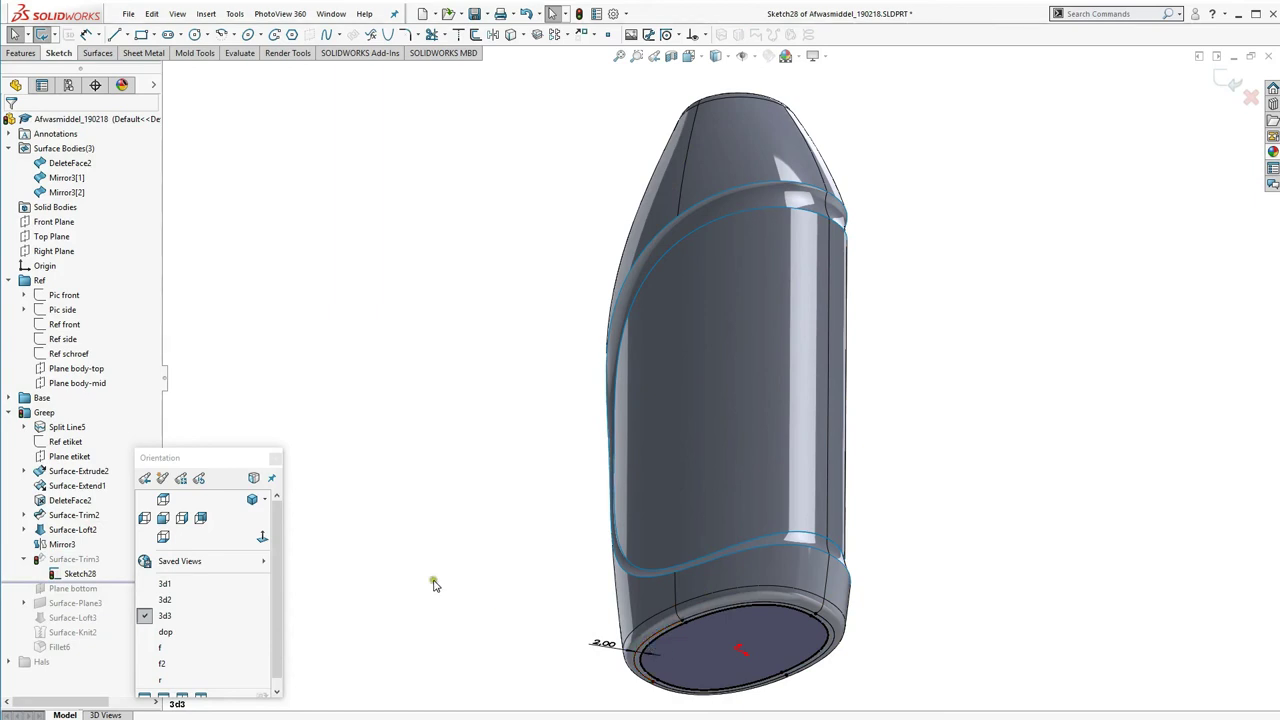
mouse_move(180, 561)
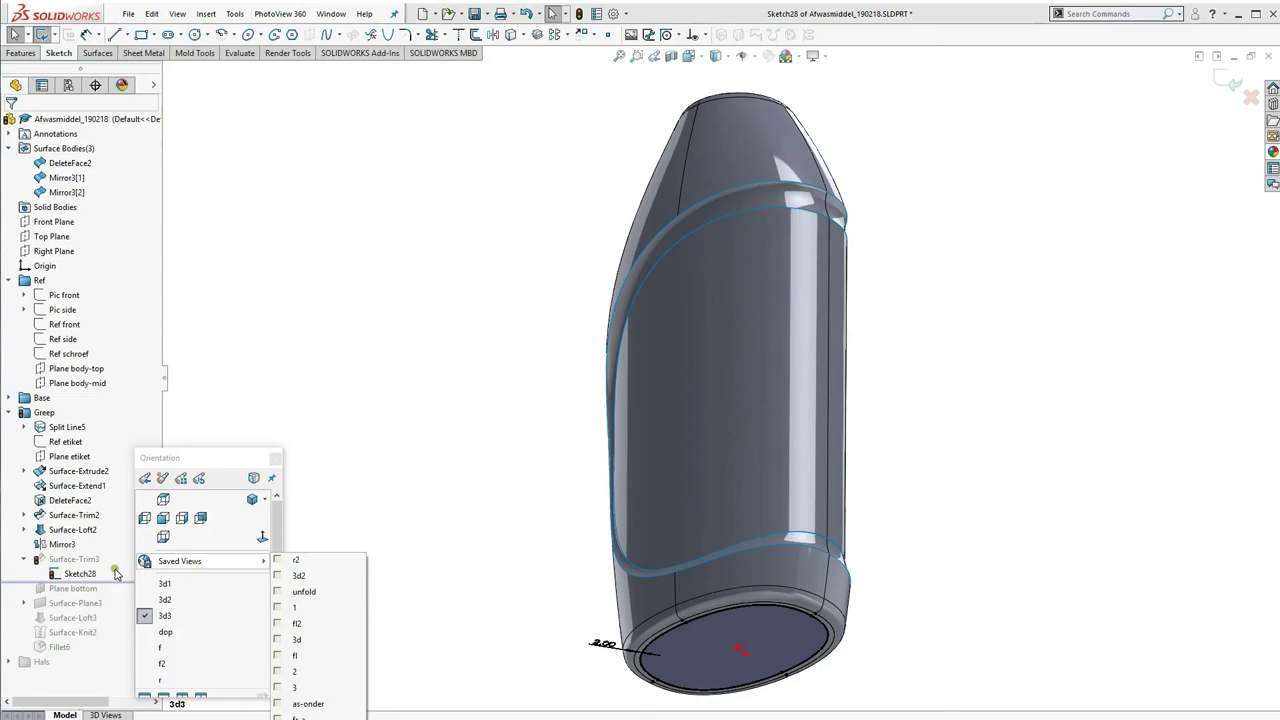
left_click(16, 35)
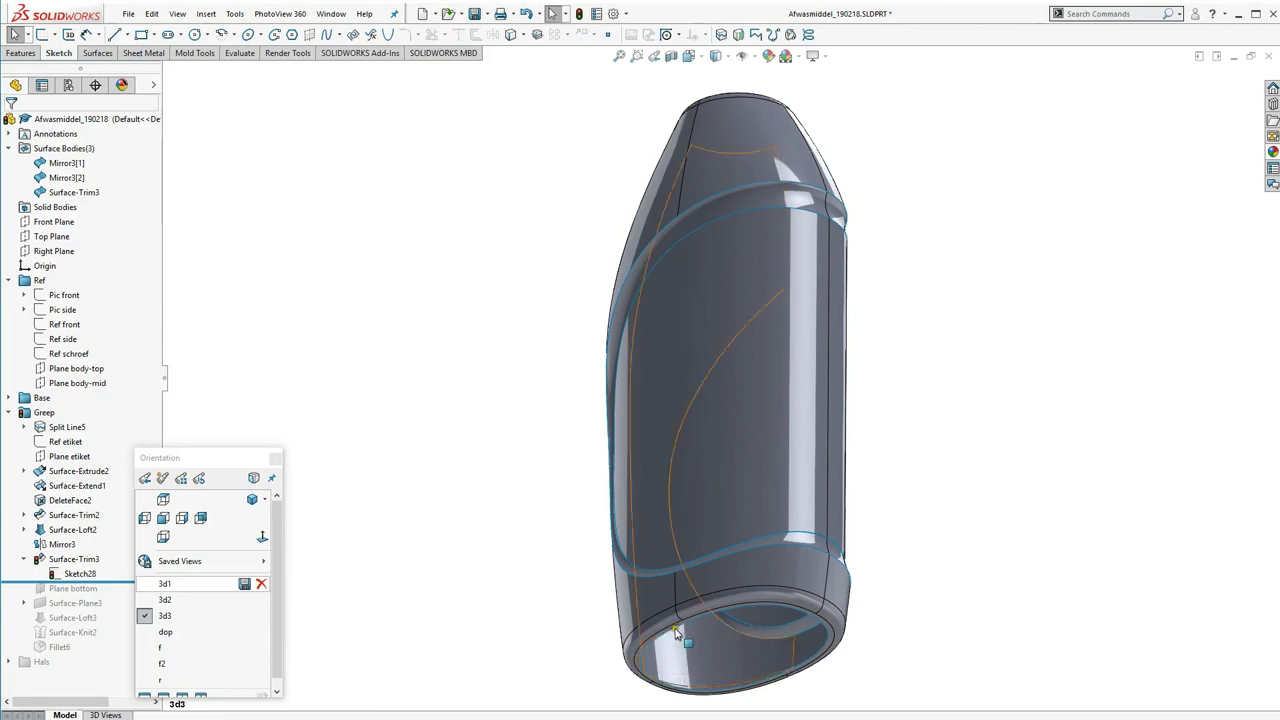
Roll forward past Plane bottom and view it from the Front, just under the base
scroll(672, 624, "down", 2)
scroll(666, 622, "down", 2)
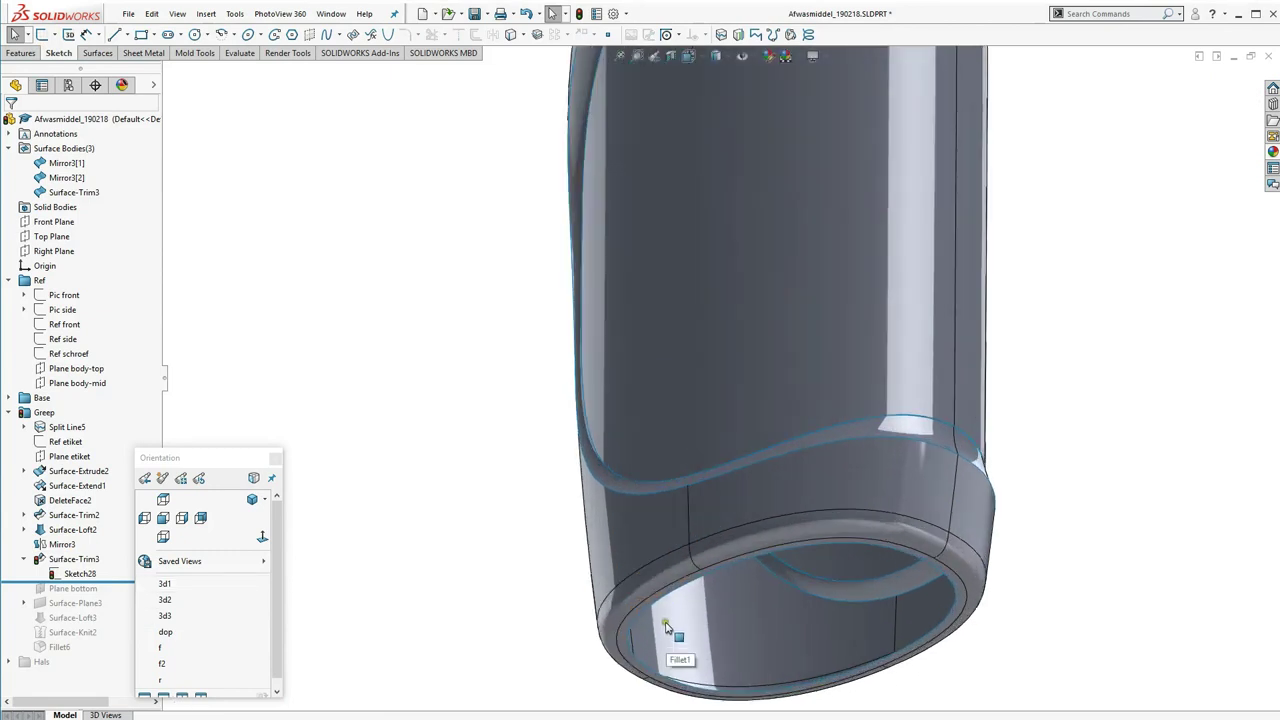
scroll(650, 598, "down", 2)
left_click(638, 572)
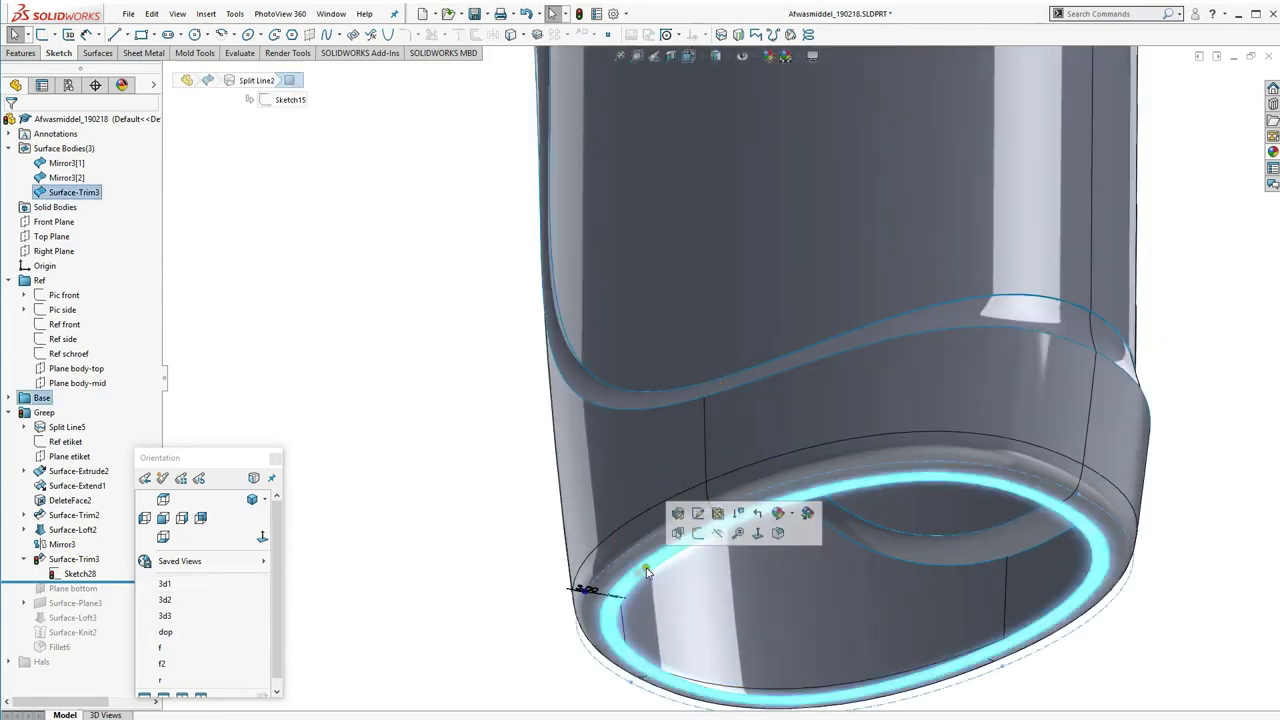
left_click(498, 647)
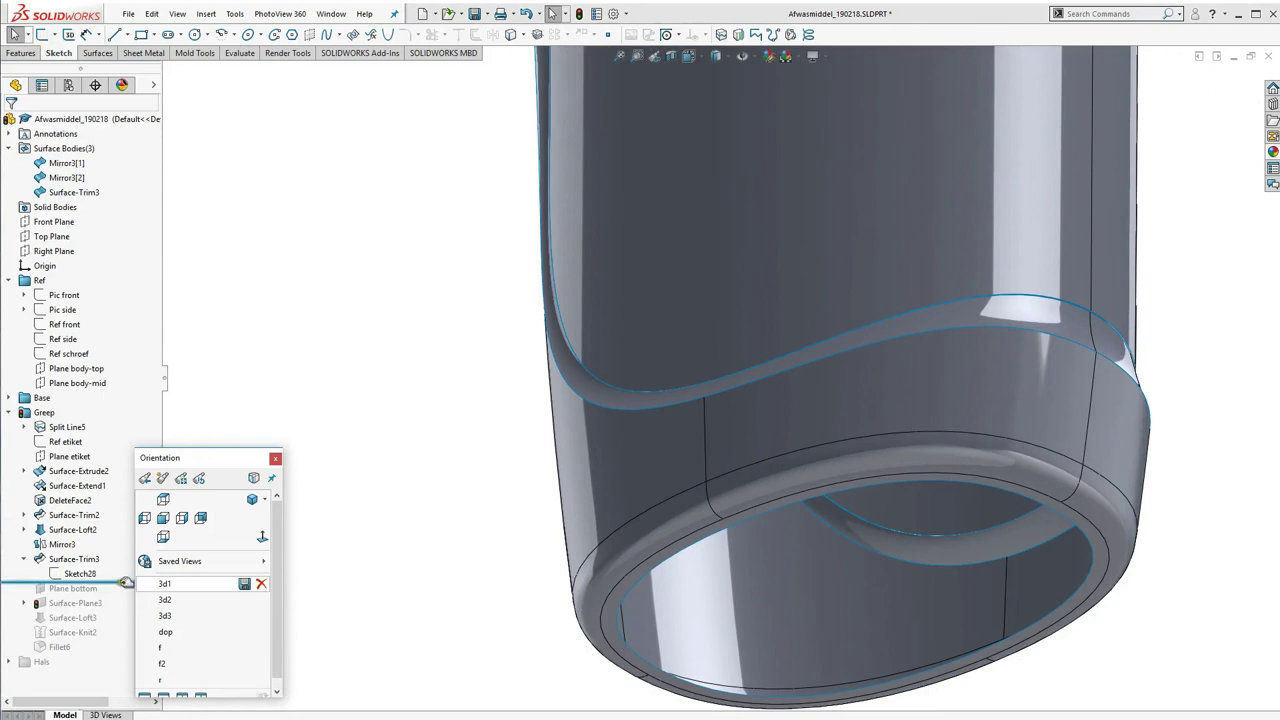
left_click_drag(127, 580, 127, 596)
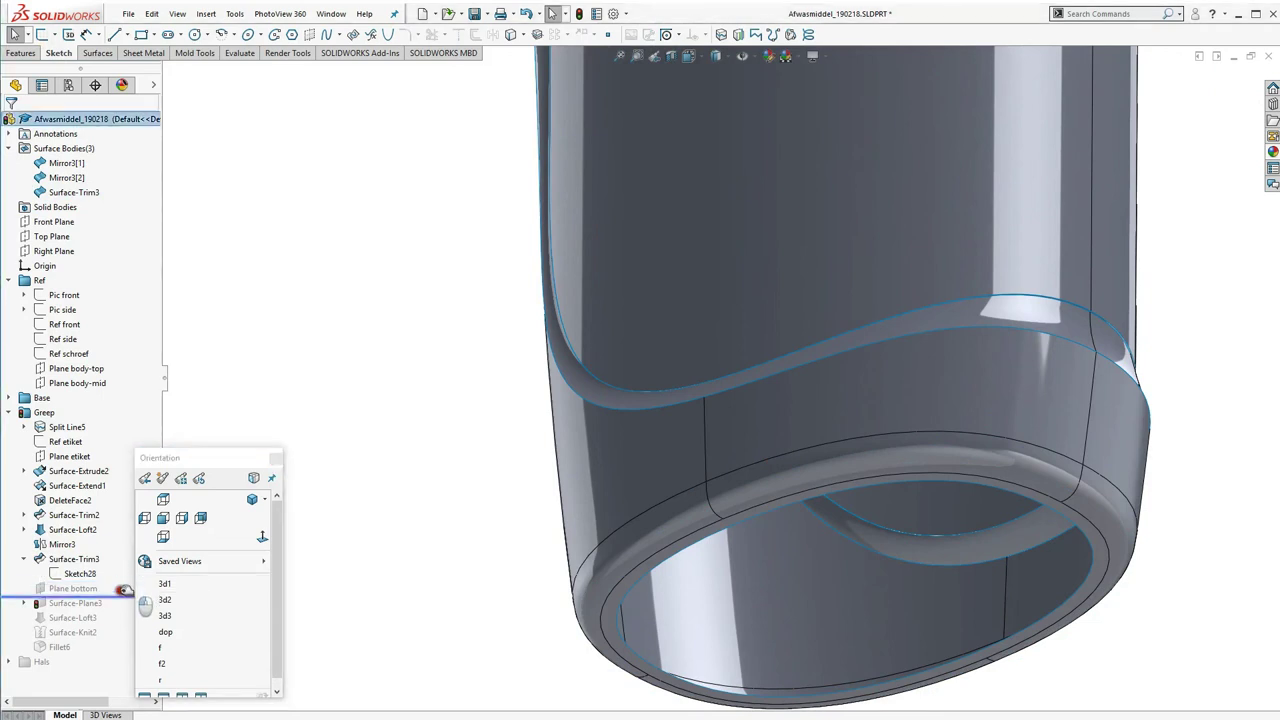
left_click(163, 517)
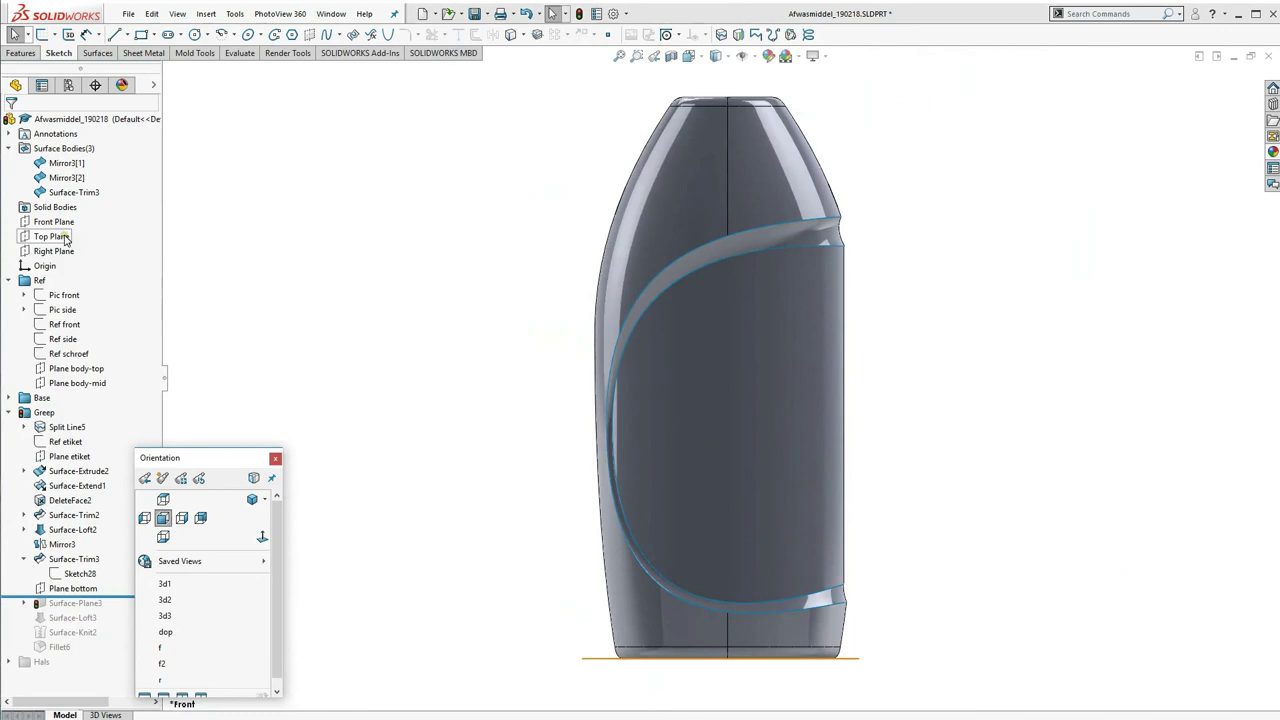
Roll forward past Surface-Plane3 and Surface-Loft3 to close the base, giving five surface bodies
left_click(60, 589)
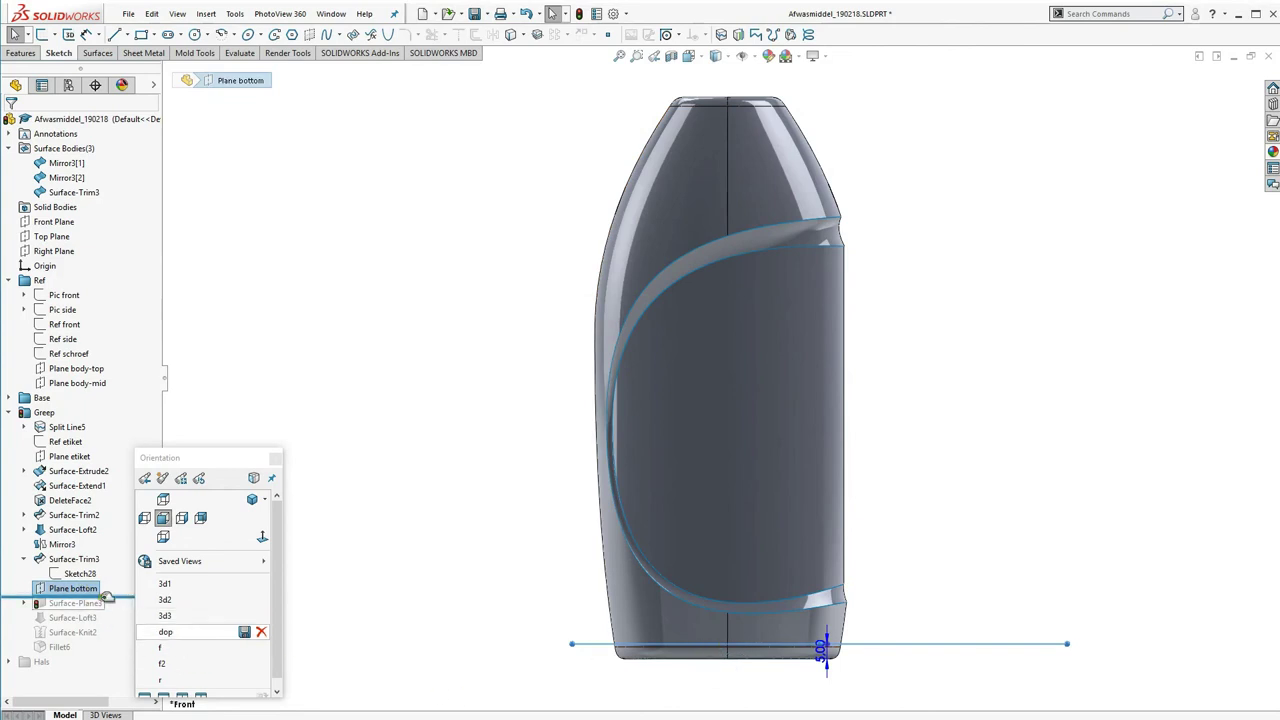
left_click_drag(80, 594, 82, 620)
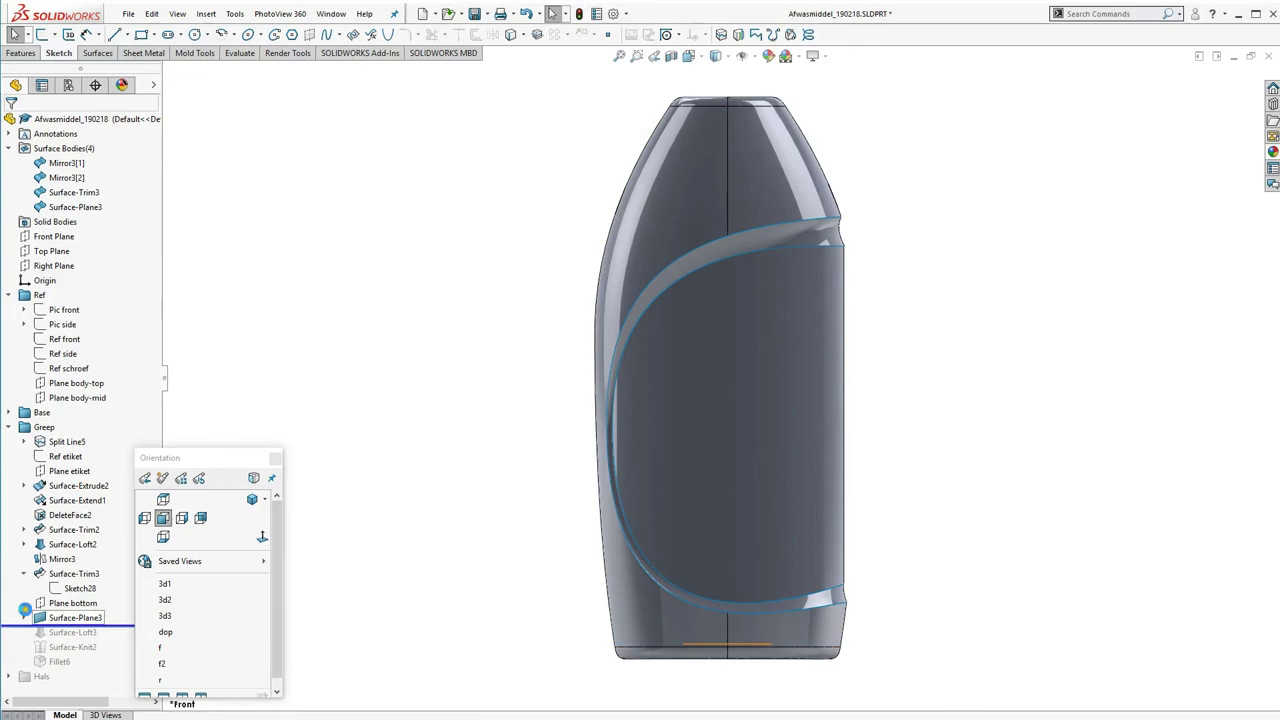
middle_click_drag(533, 666, 486, 520)
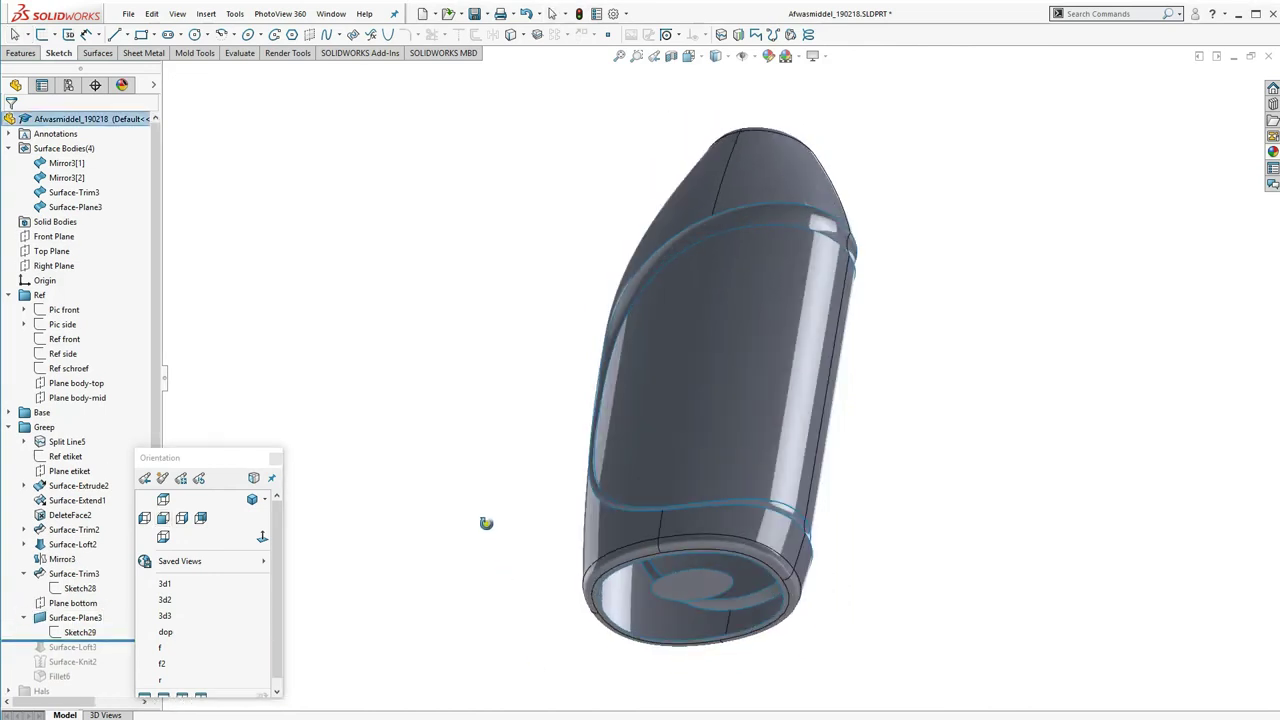
left_click(81, 633)
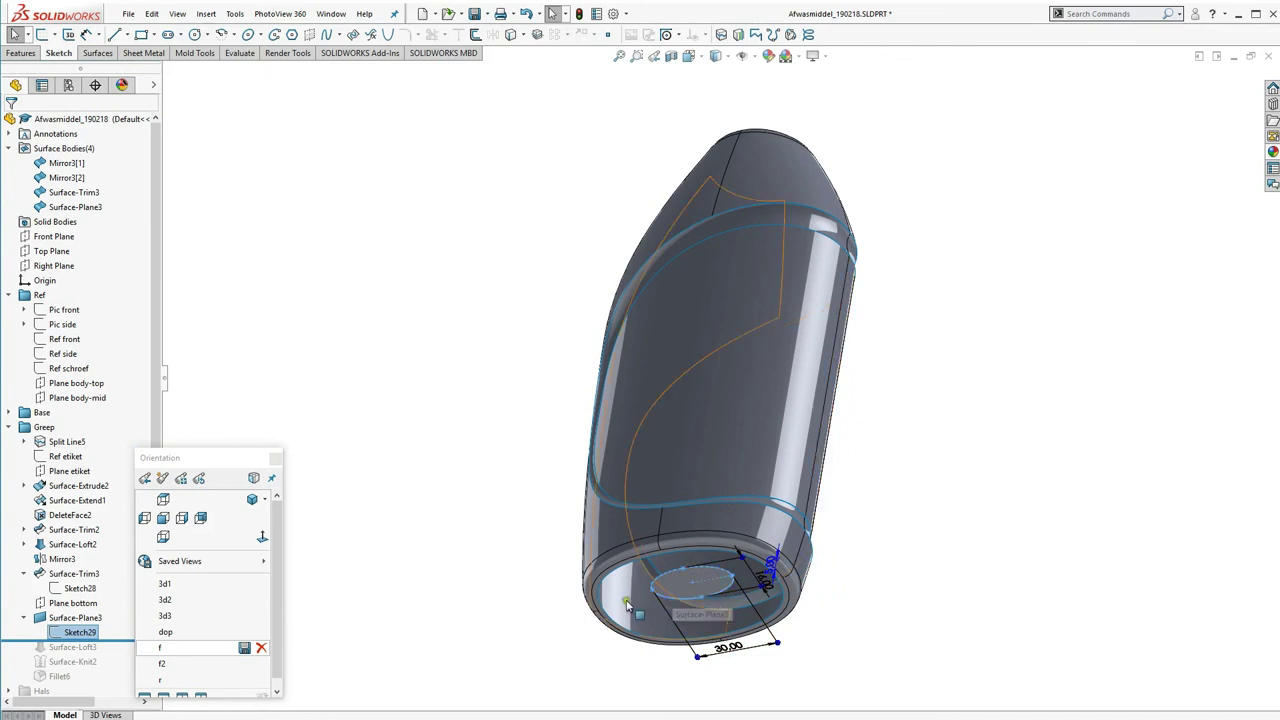
left_click(79, 621)
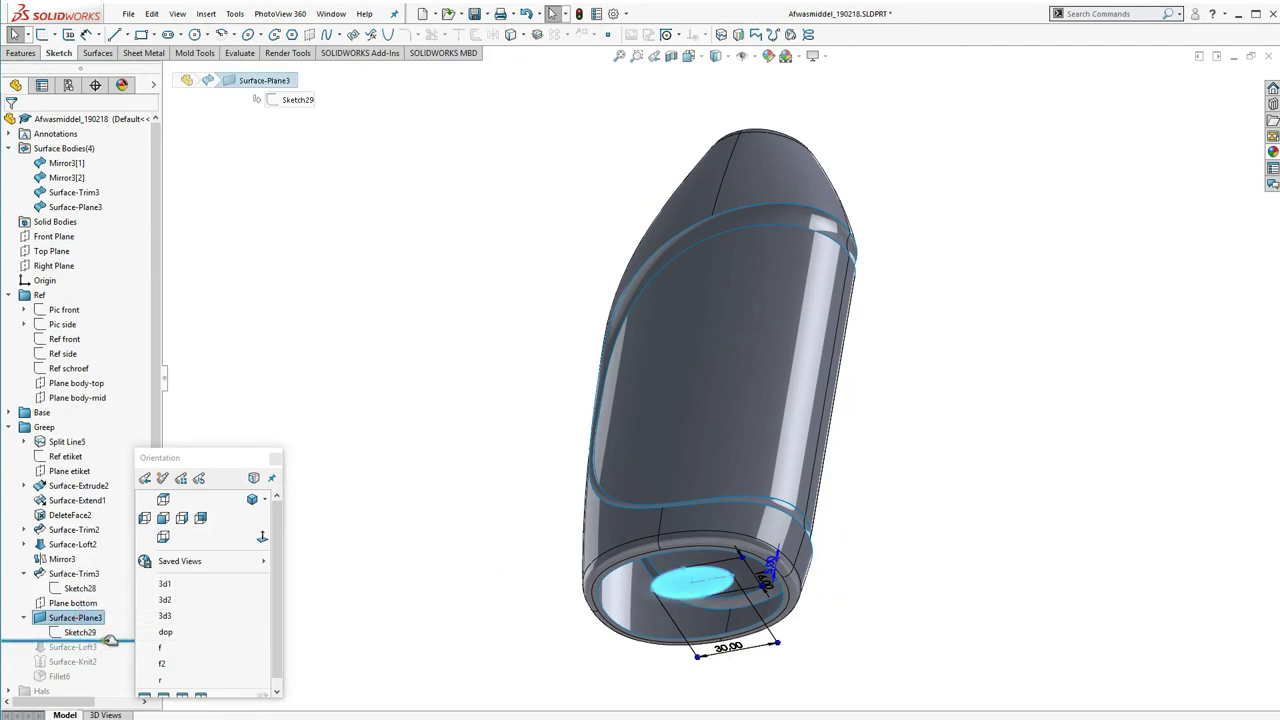
left_click_drag(105, 641, 105, 652)
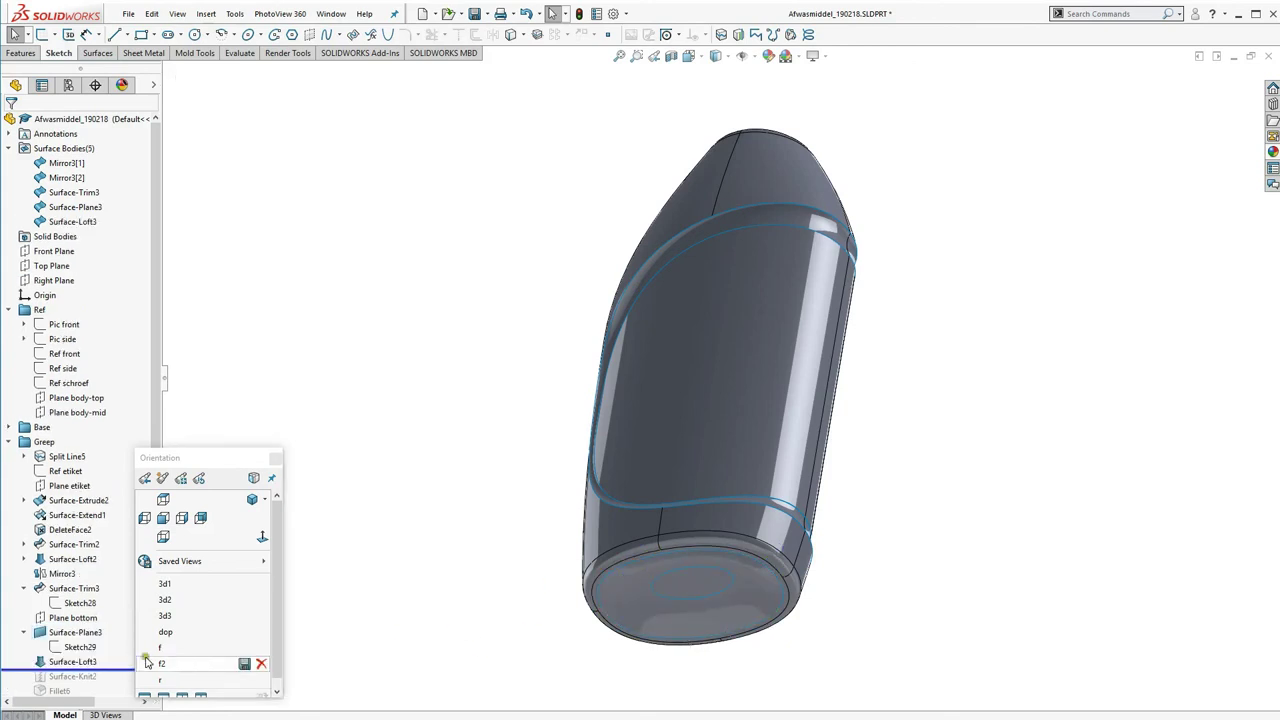
mouse_move(190, 647)
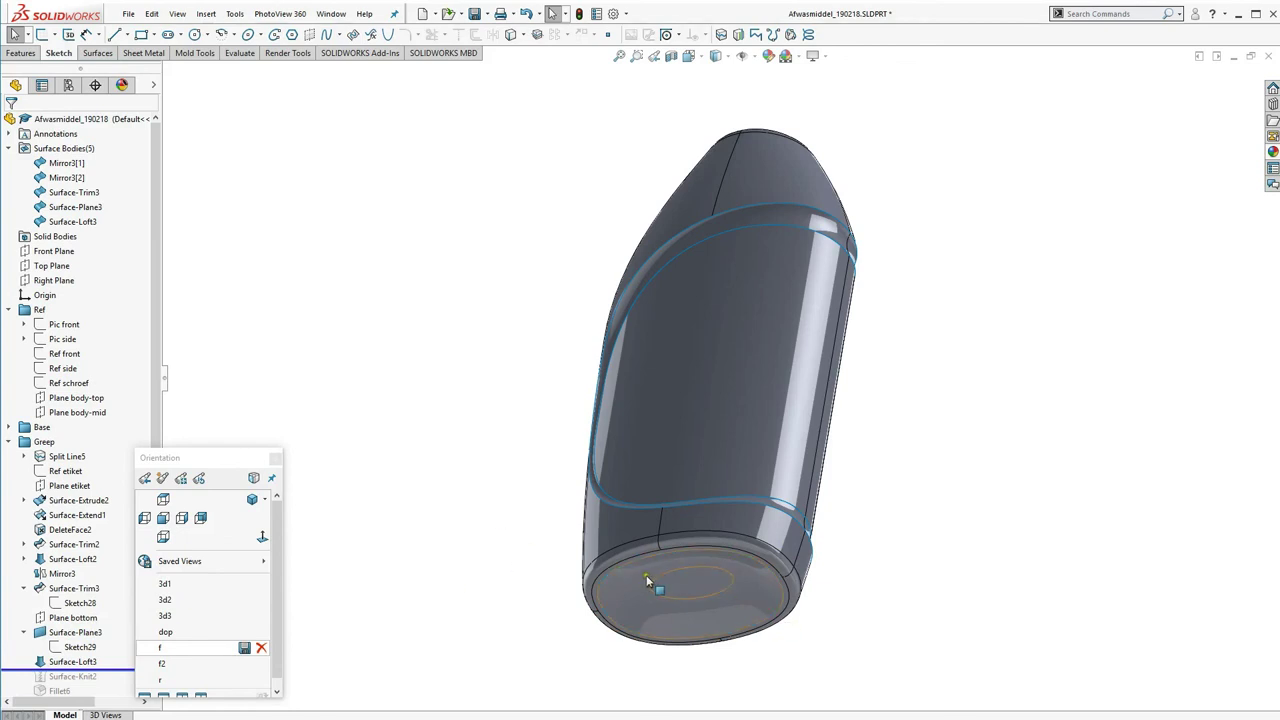
Open Surface-Loft3 for editing and inspect its Edge<1> and Closed Group<1> profiles
left_click(649, 573)
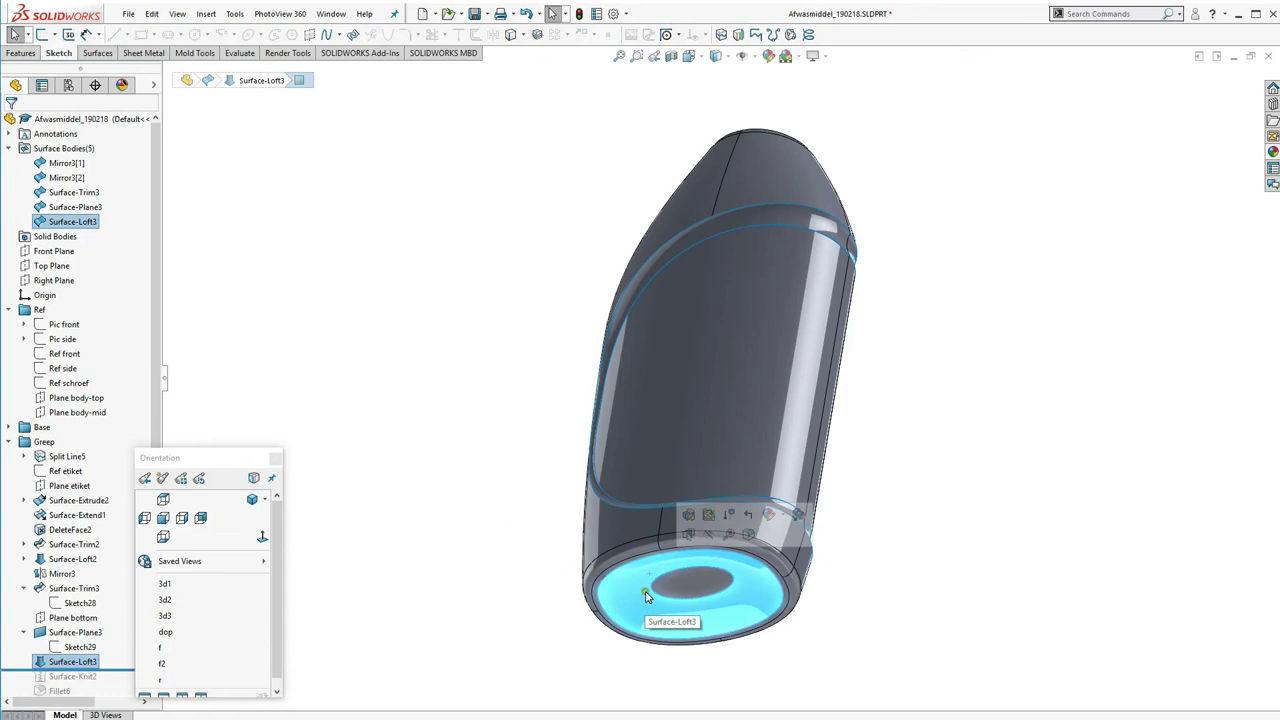
left_click(675, 591)
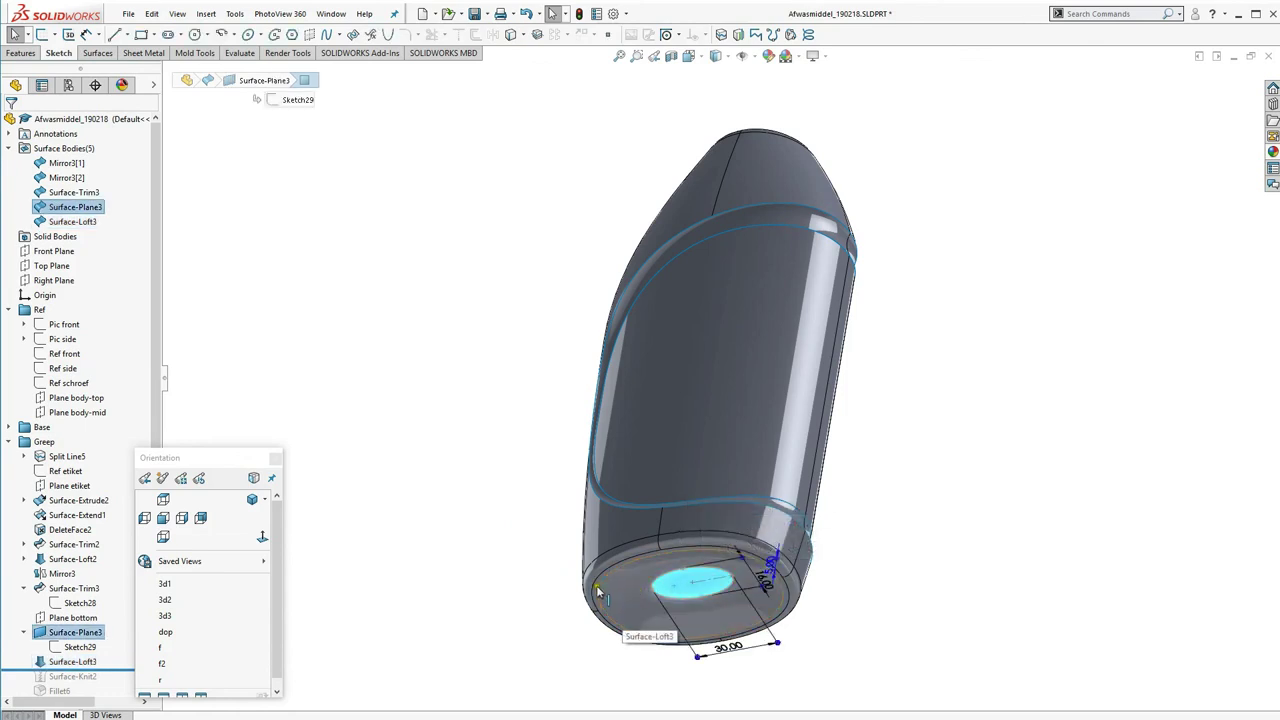
left_click(338, 645)
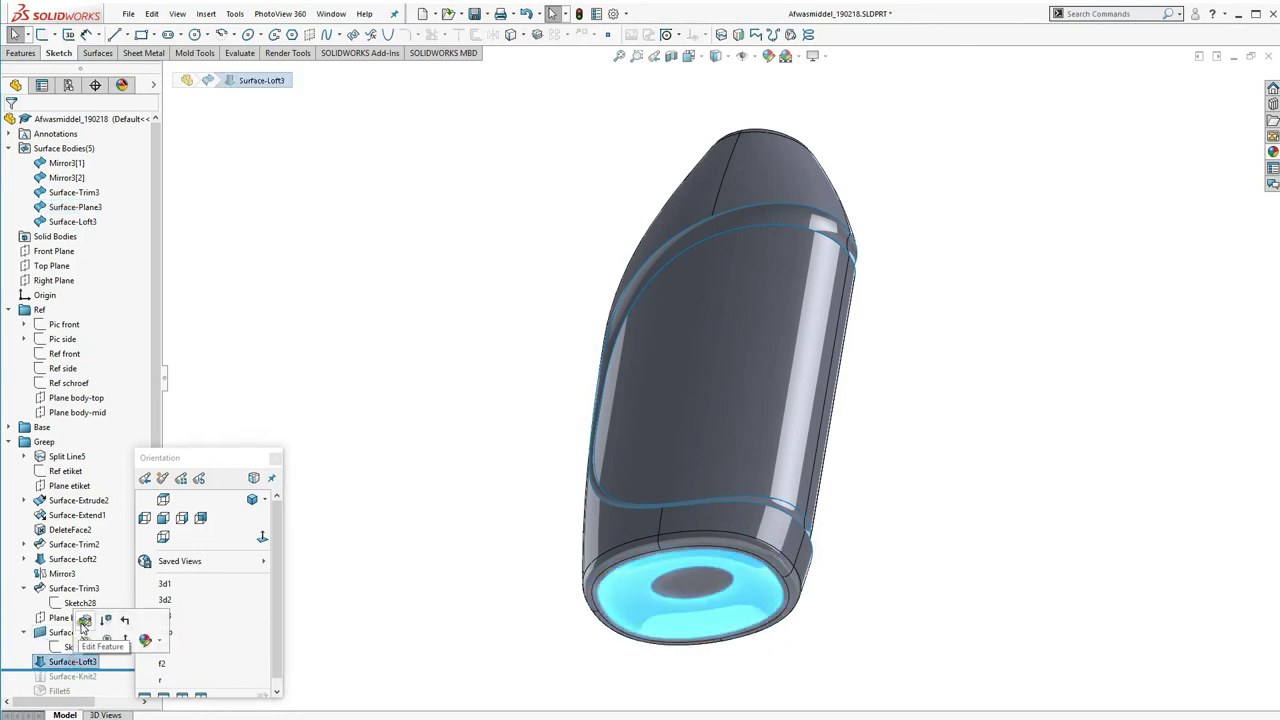
left_click(80, 632)
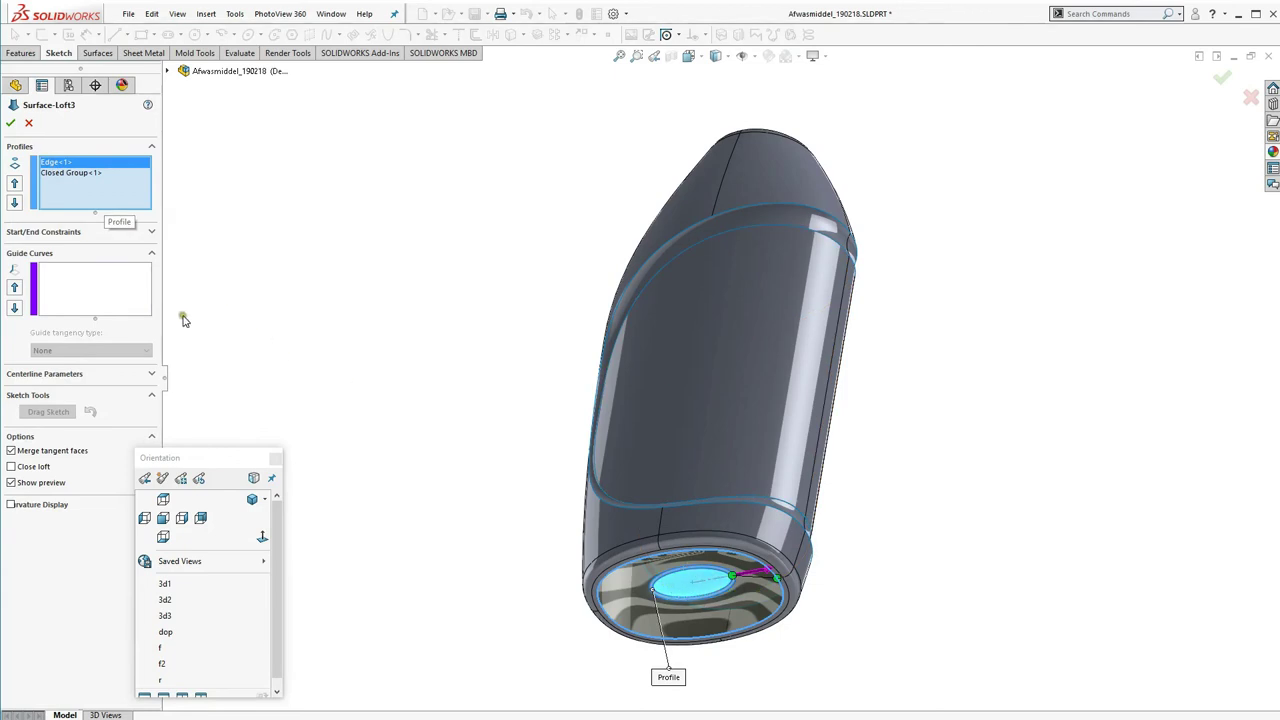
left_click(75, 175)
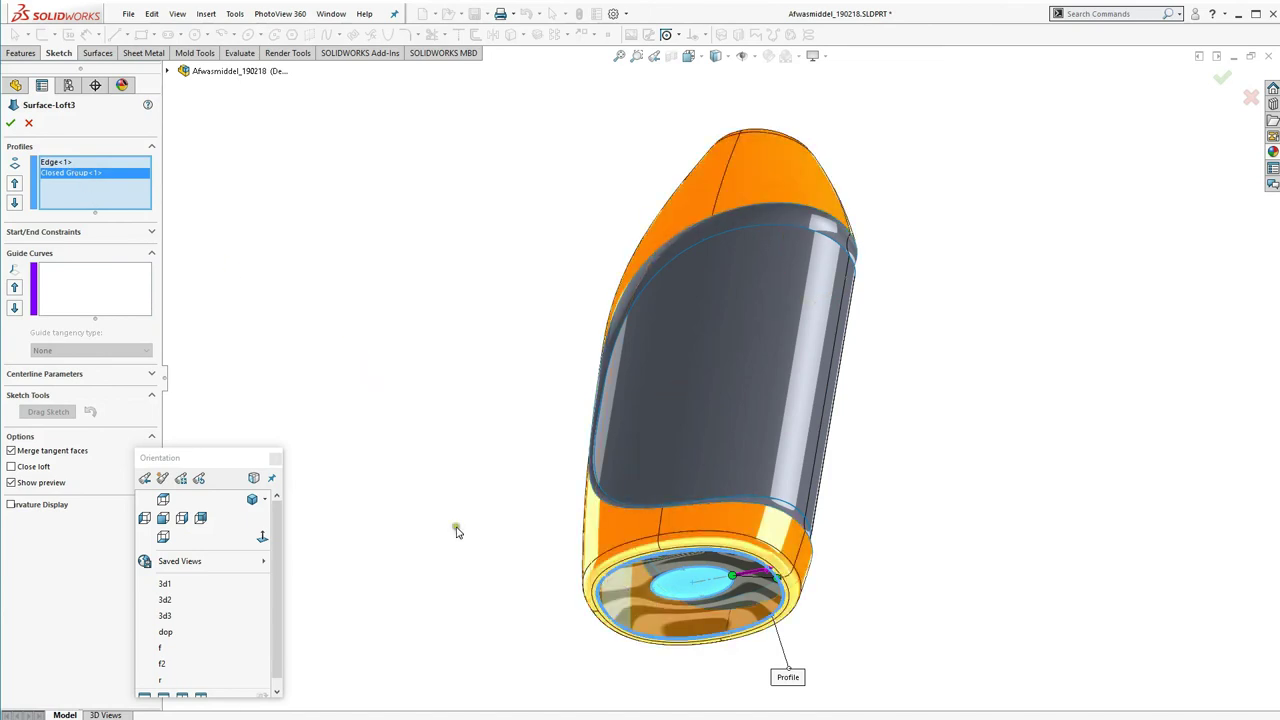
right_click(602, 584)
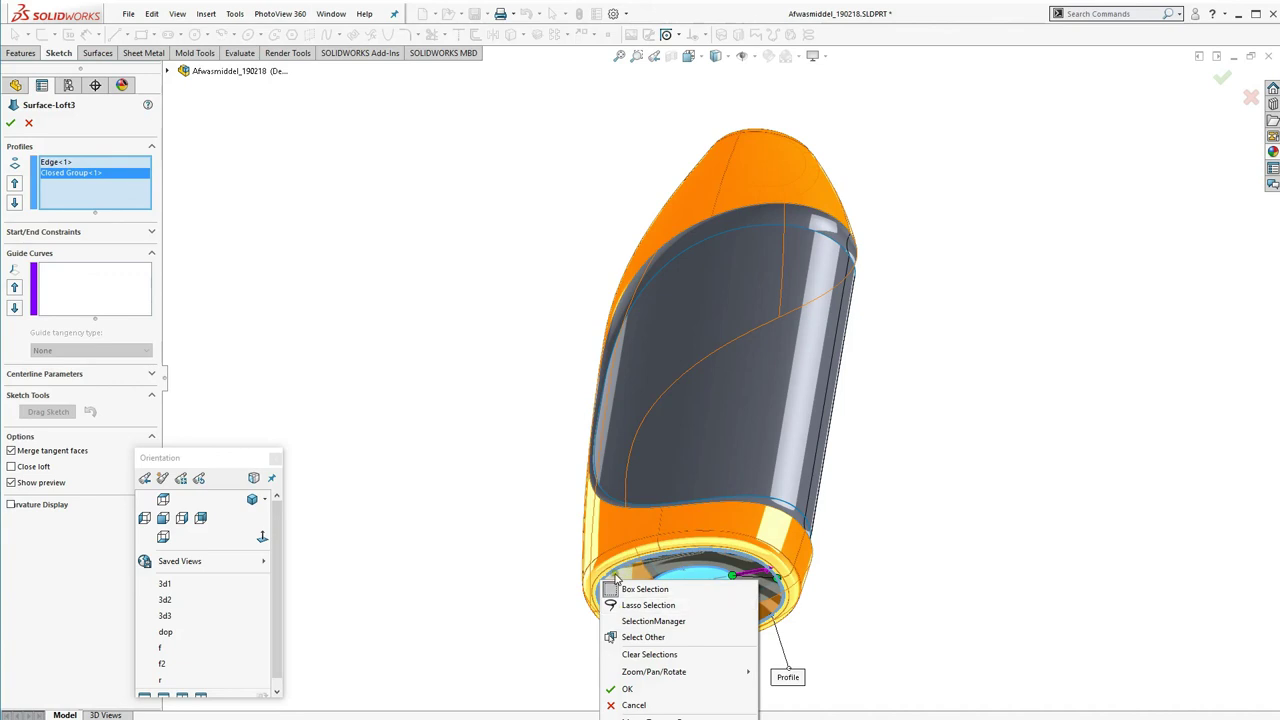
left_click(390, 407)
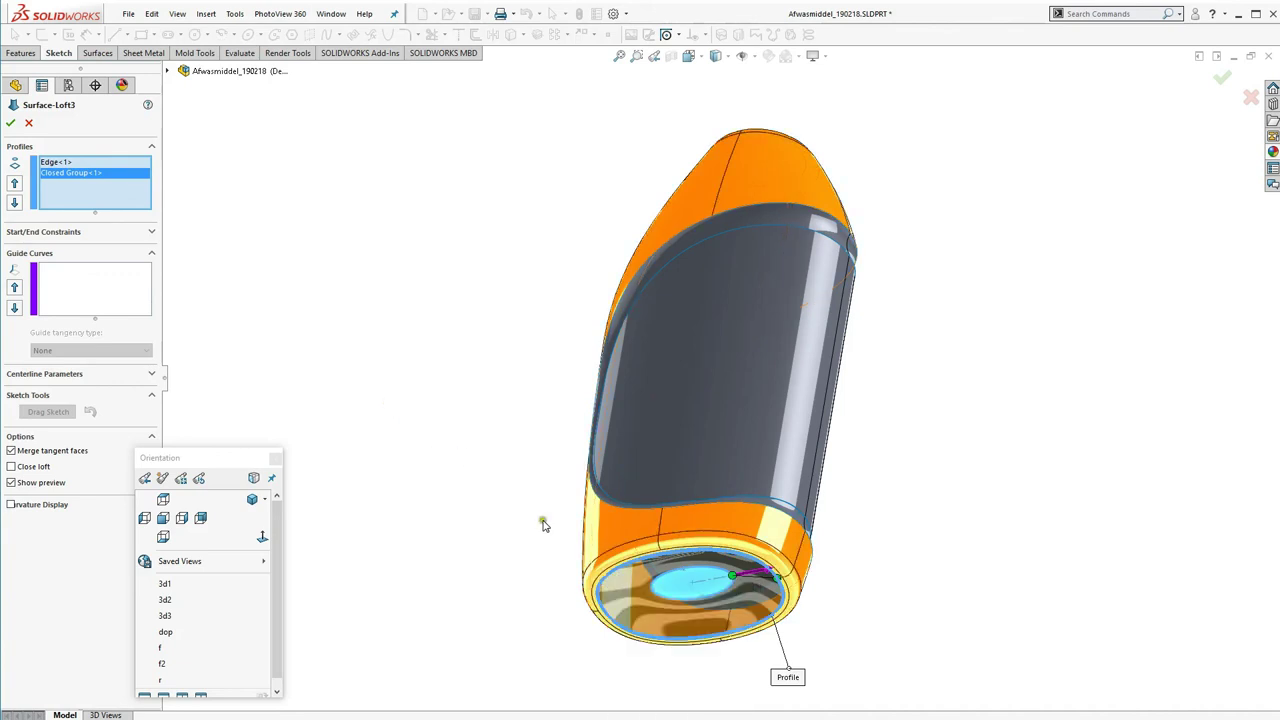
Keep Curvature To Face as the start constraint on Edge<1> and accept Surface-Loft3
left_click(52, 163)
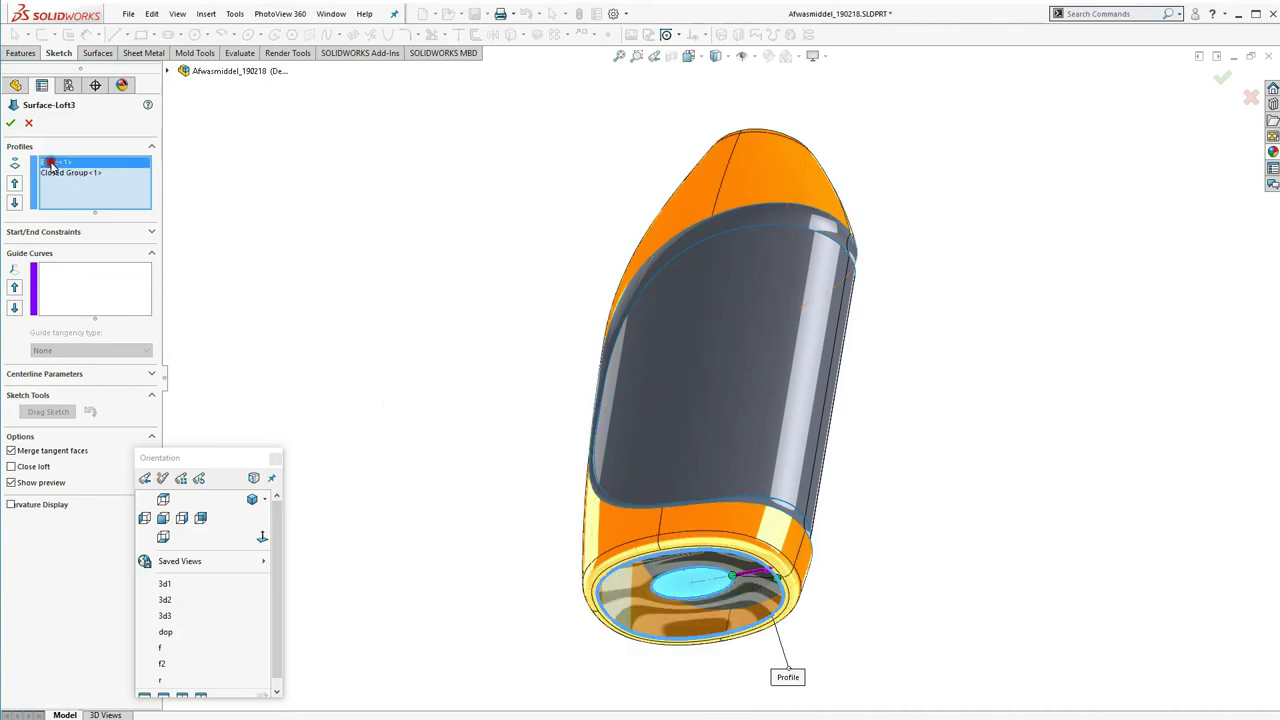
left_click(57, 233)
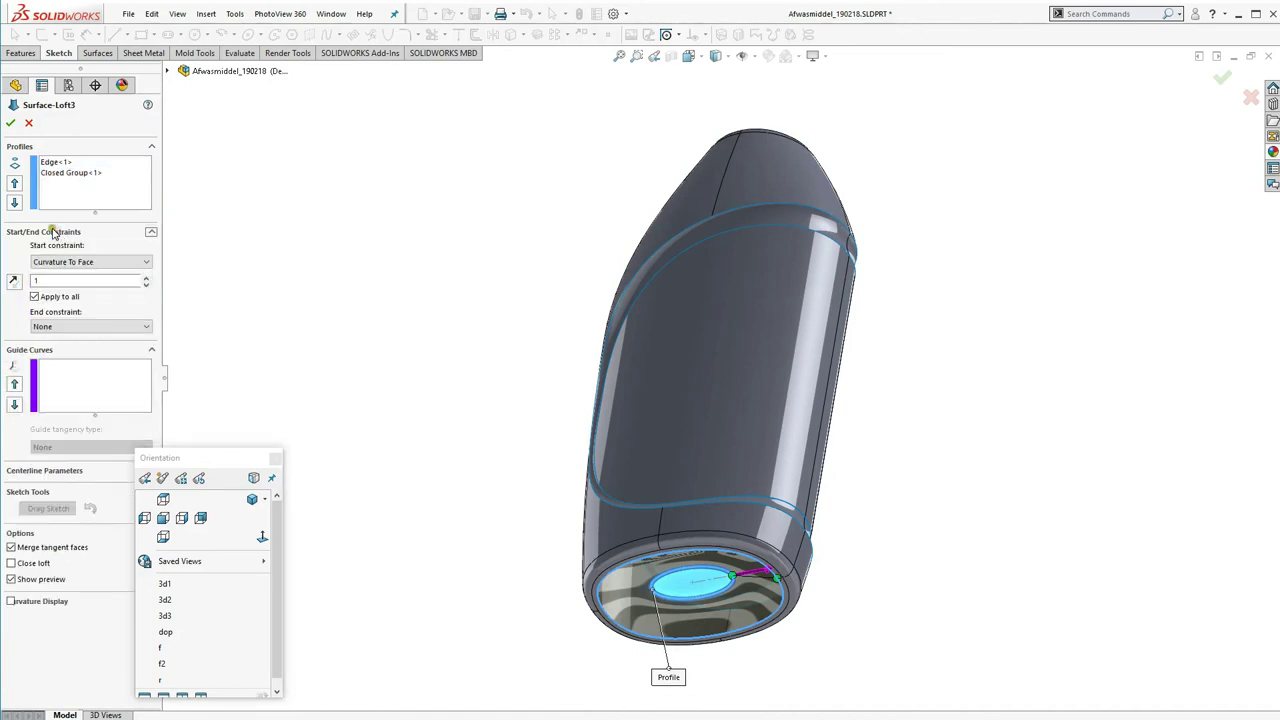
left_click(57, 163)
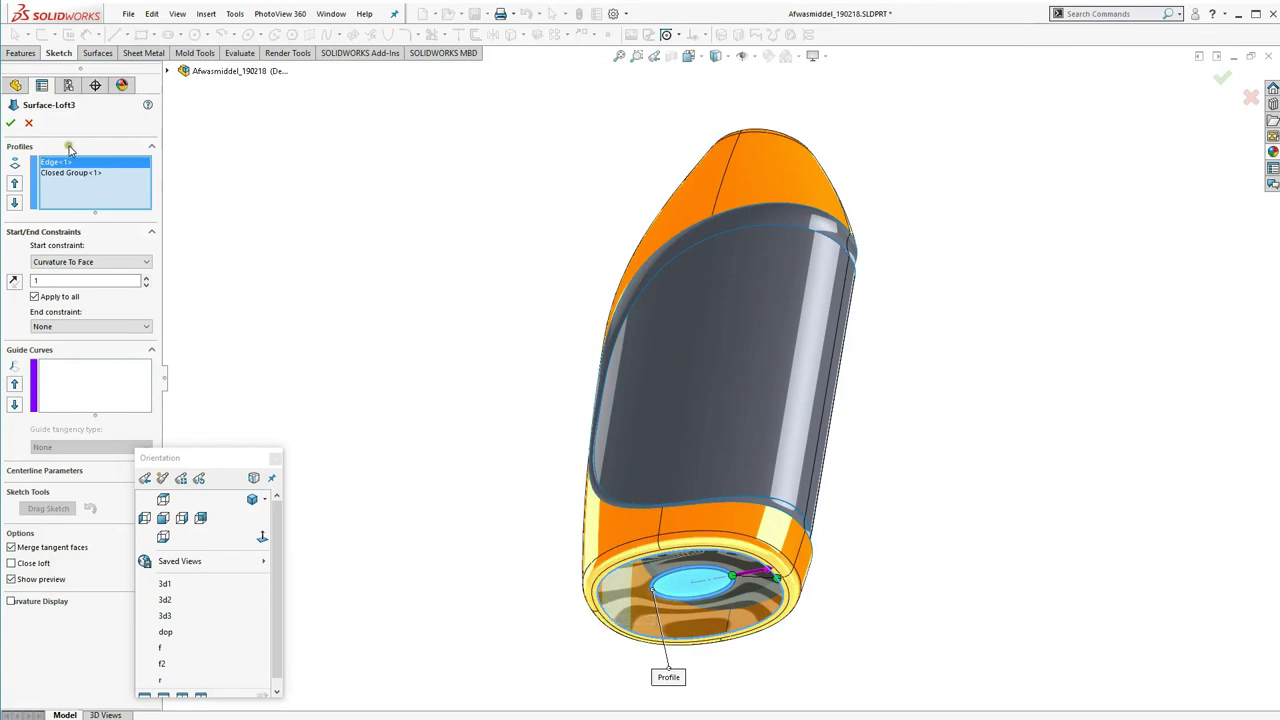
left_click(10, 122)
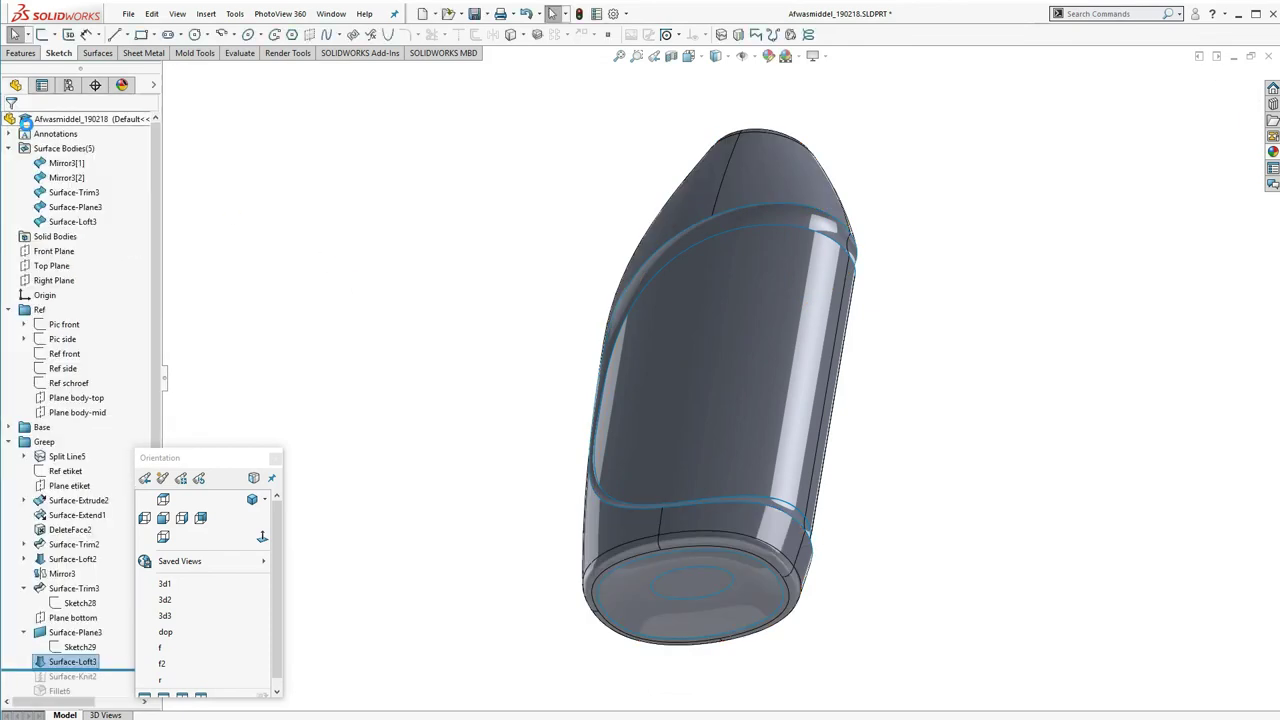
Preview a section along the Front Plane, close it, and switch to saved view f2
left_click(671, 56)
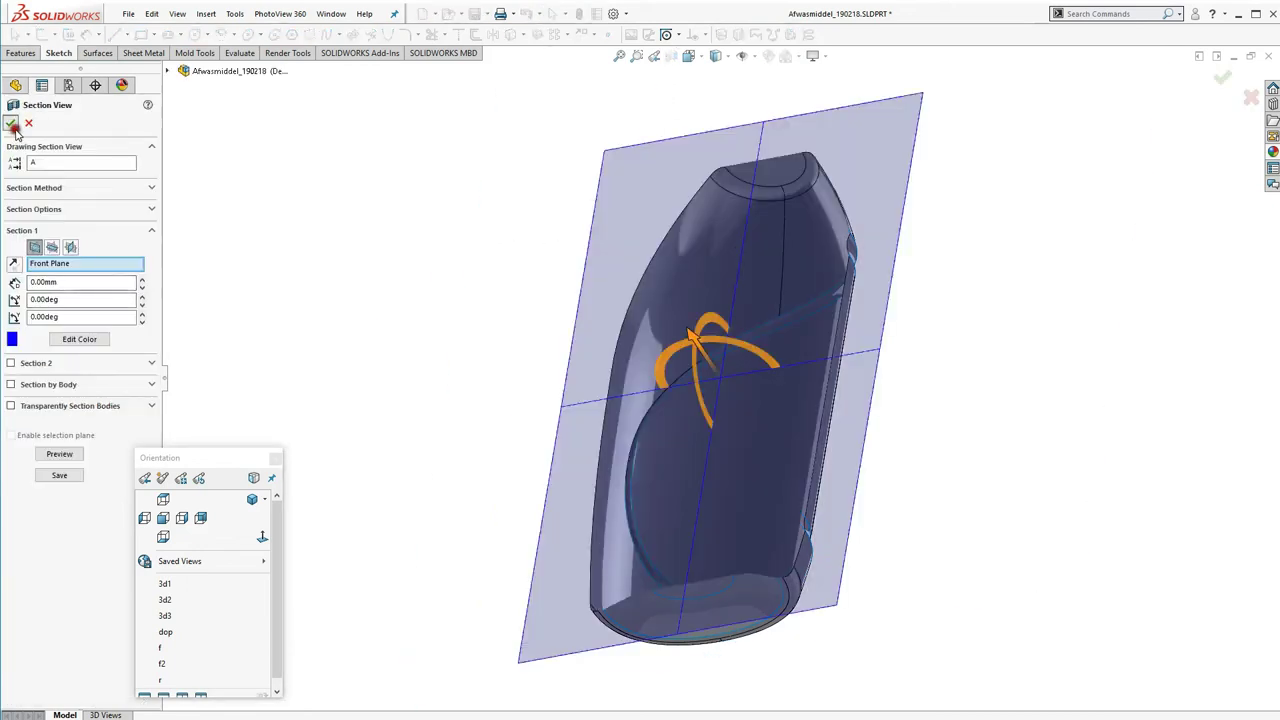
left_click(10, 122)
left_click(162, 663)
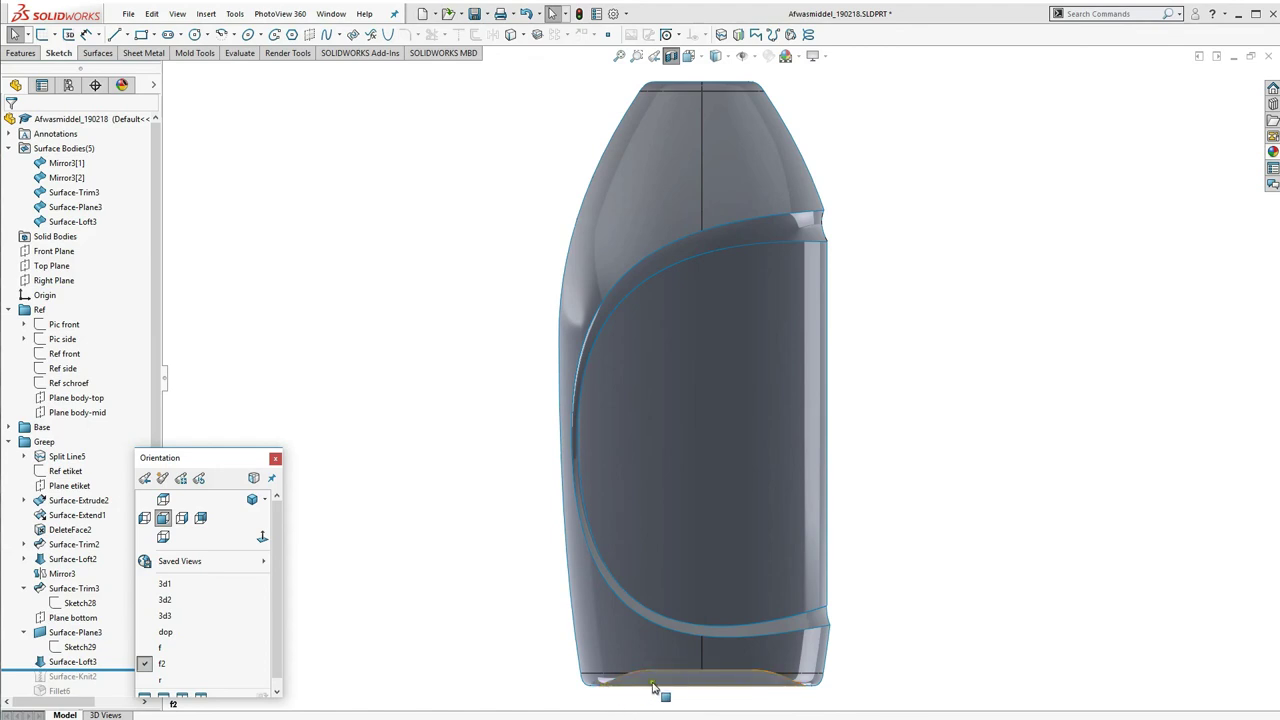
Roll forward past Surface-Knit2 and open it to edit the five-surface solid knit
key("ctrl+7")
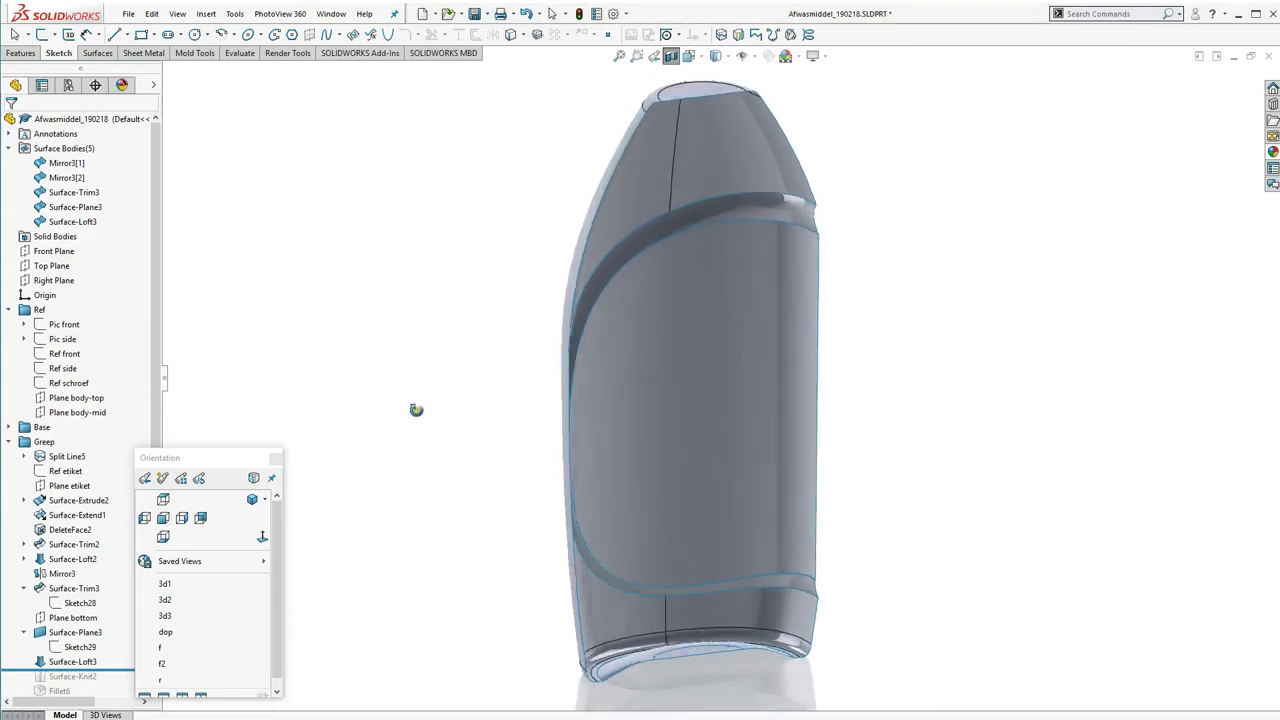
mouse_move(416, 410)
middle_mouse_down()
mouse_move(408, 423)
mouse_move(426, 349)
mouse_move(454, 320)
mouse_move(440, 382)
mouse_move(389, 329)
mouse_move(423, 391)
mouse_move(393, 369)
mouse_move(426, 374)
mouse_move(423, 351)
mouse_move(428, 393)
mouse_move(455, 421)
middle_mouse_up()
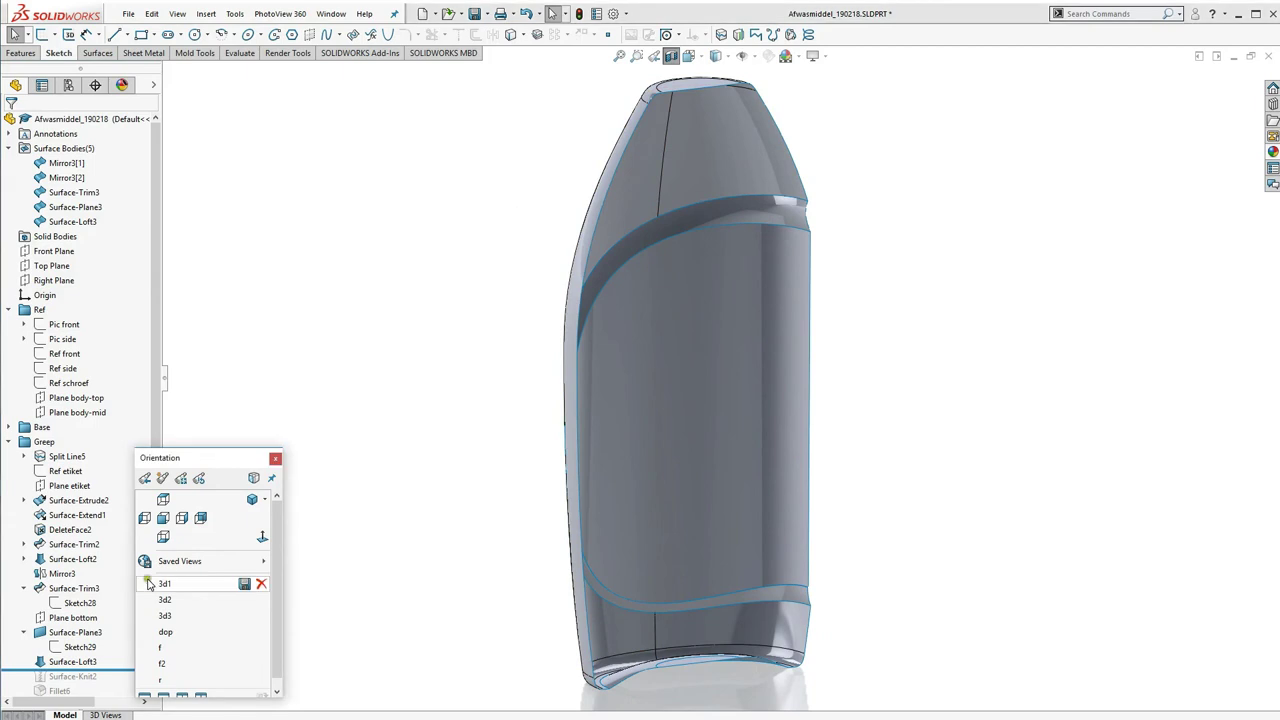
left_click_drag(106, 671, 105, 686)
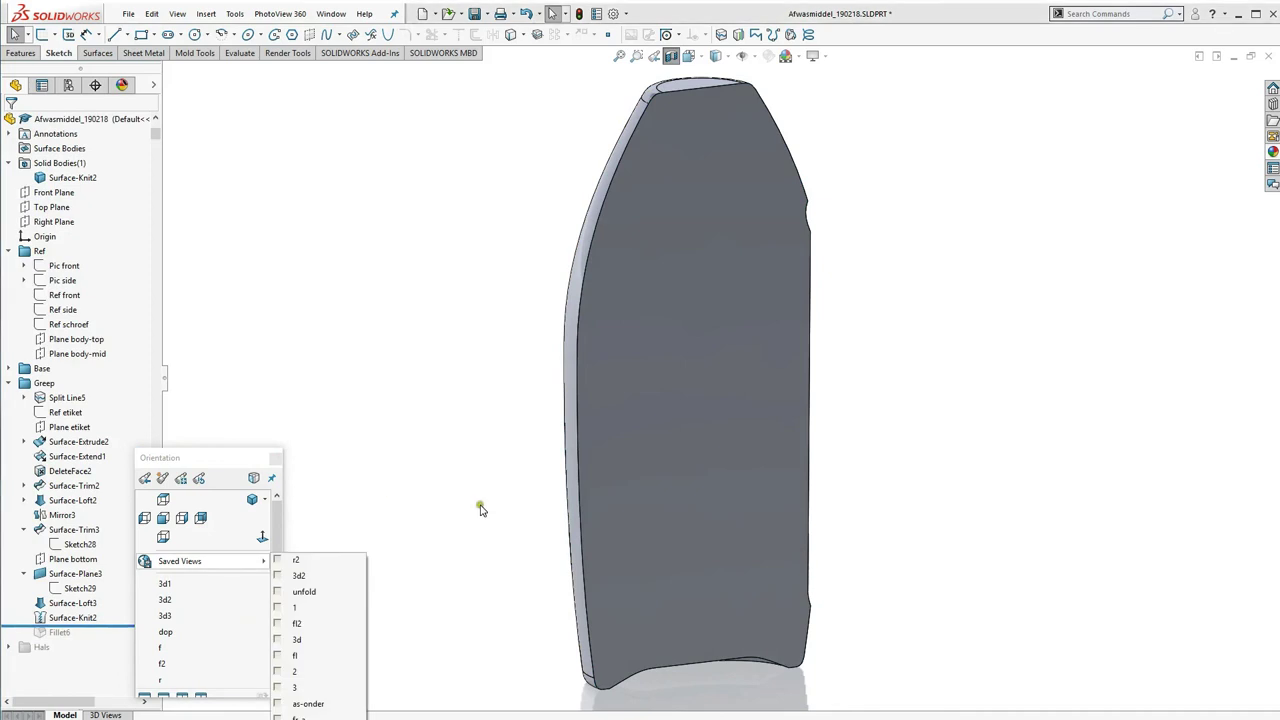
left_click(77, 618)
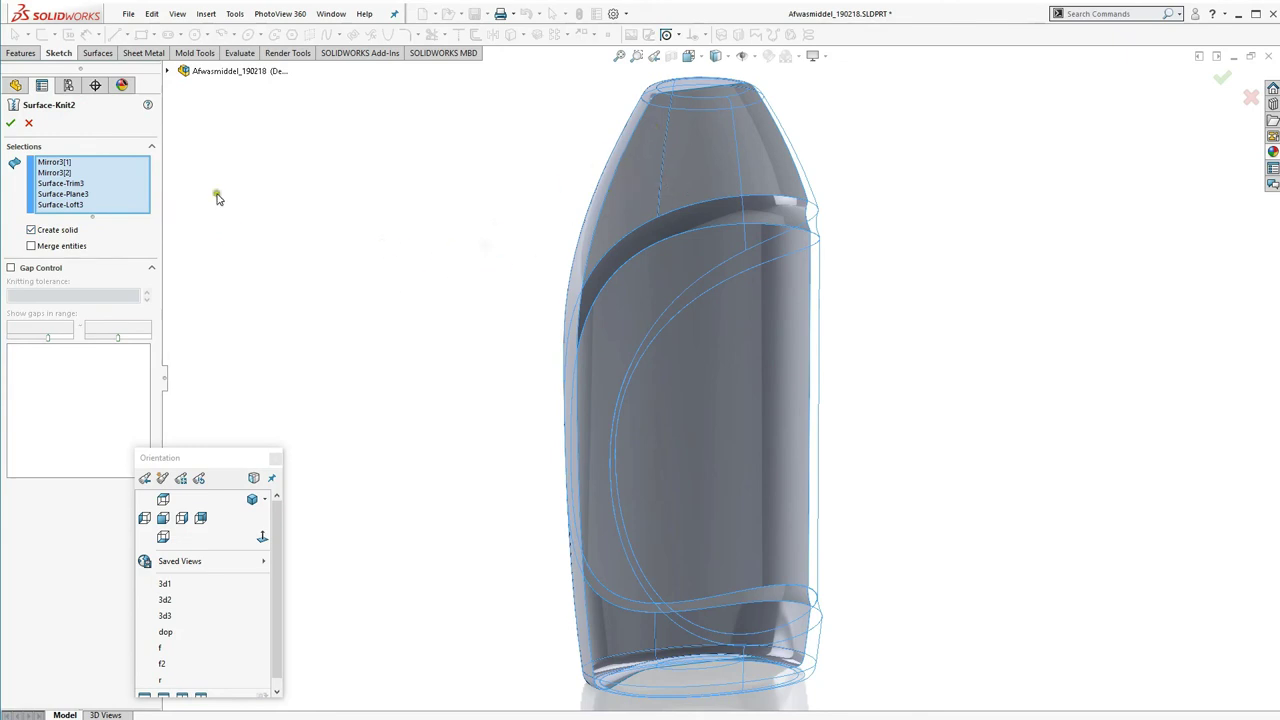
Accept the knit into one solid body, then orbit to view the bottle's top and front
left_click(10, 123)
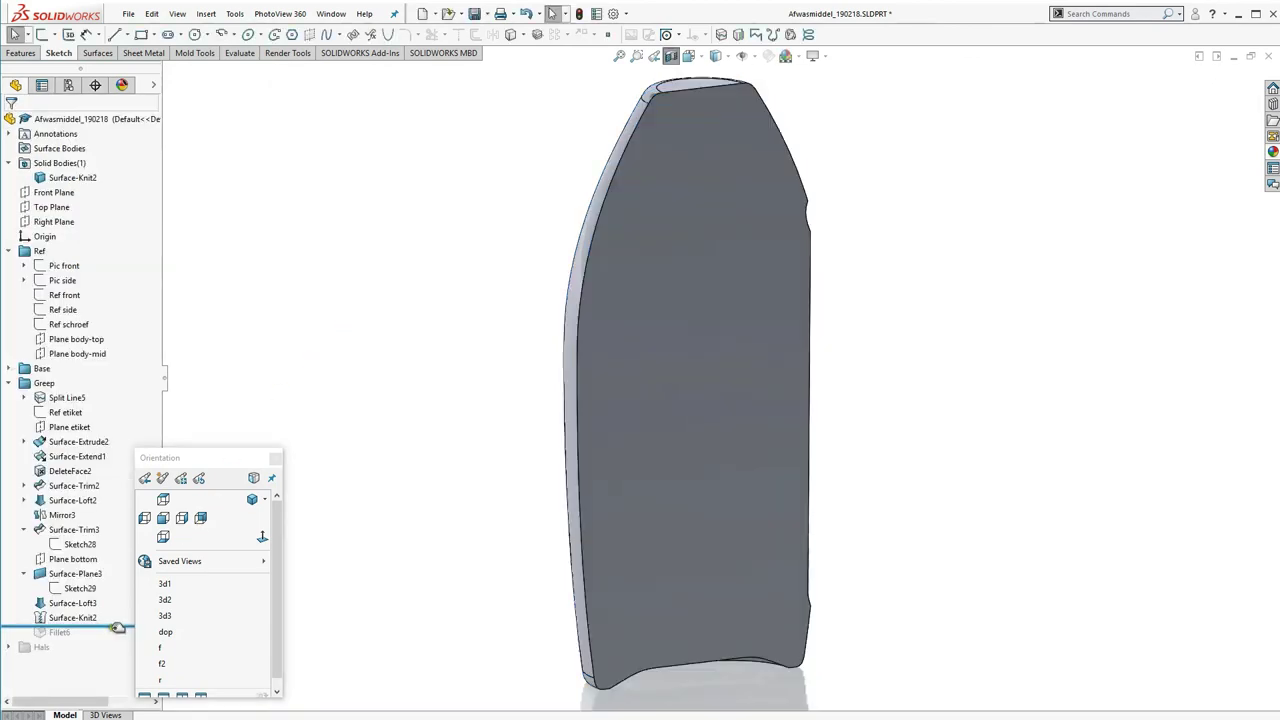
mouse_move(200, 561)
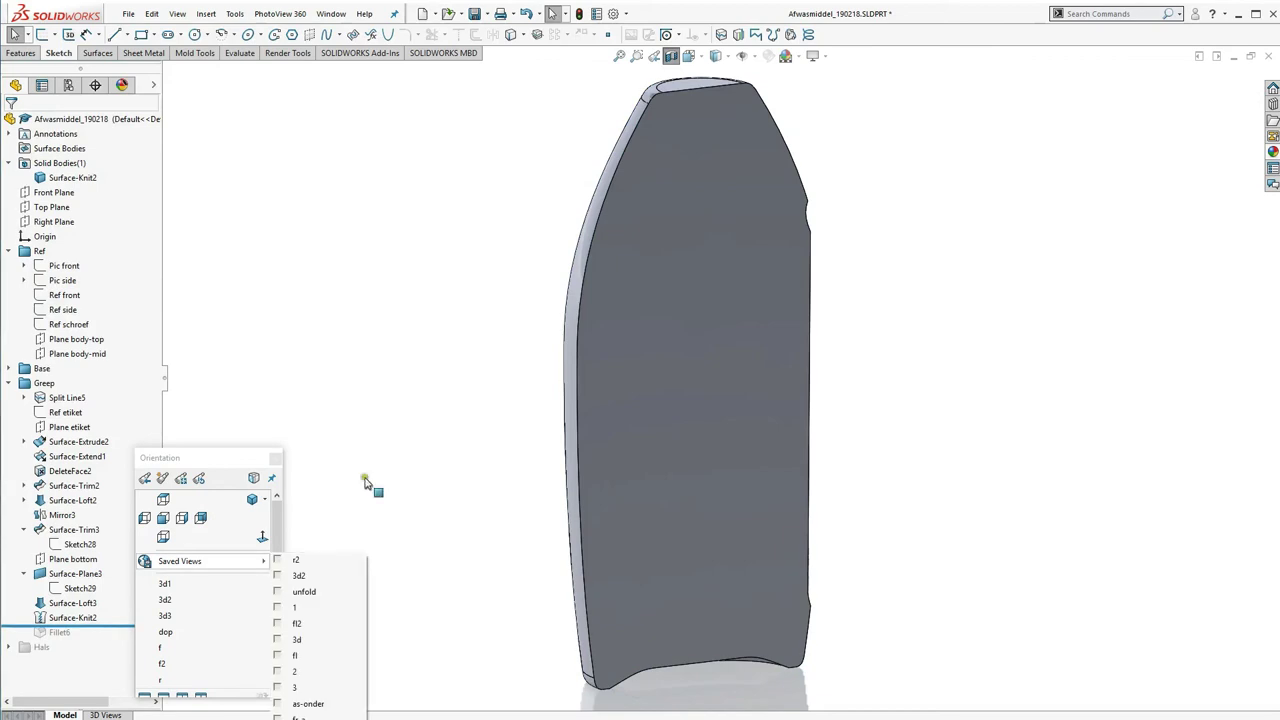
middle_click_drag(618, 380, 406, 322)
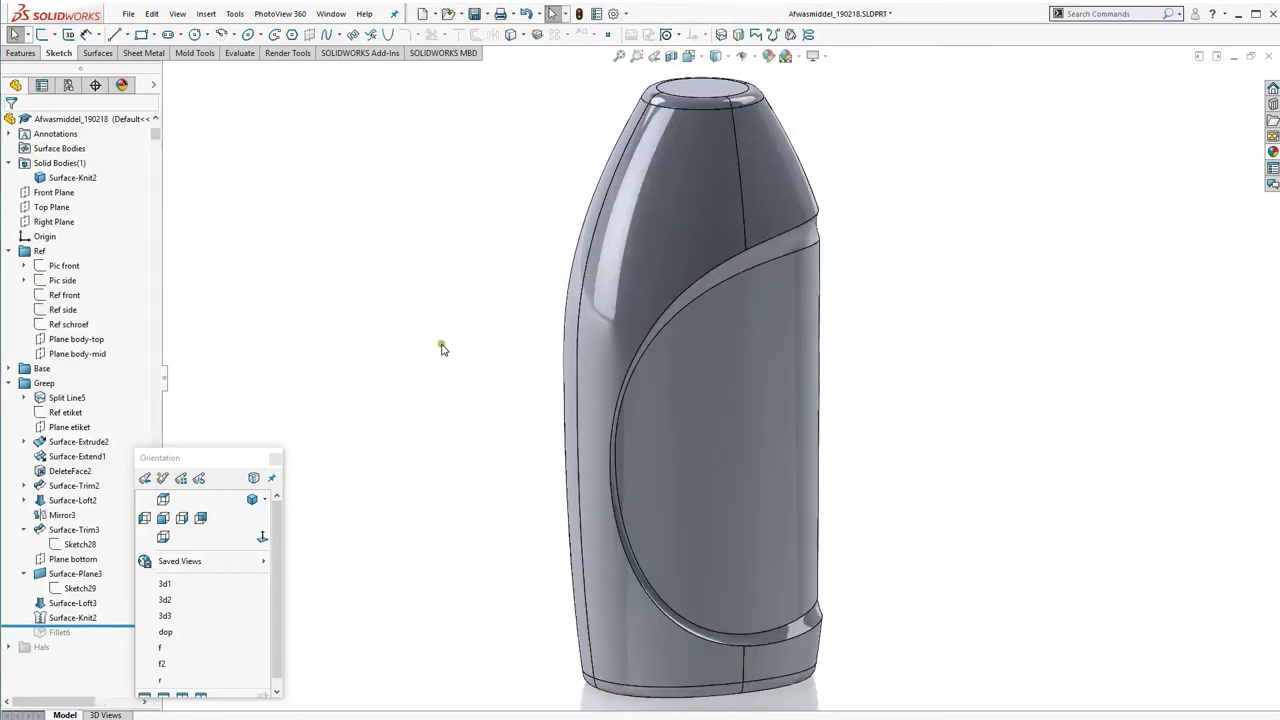
middle_click_drag(443, 349, 399, 297)
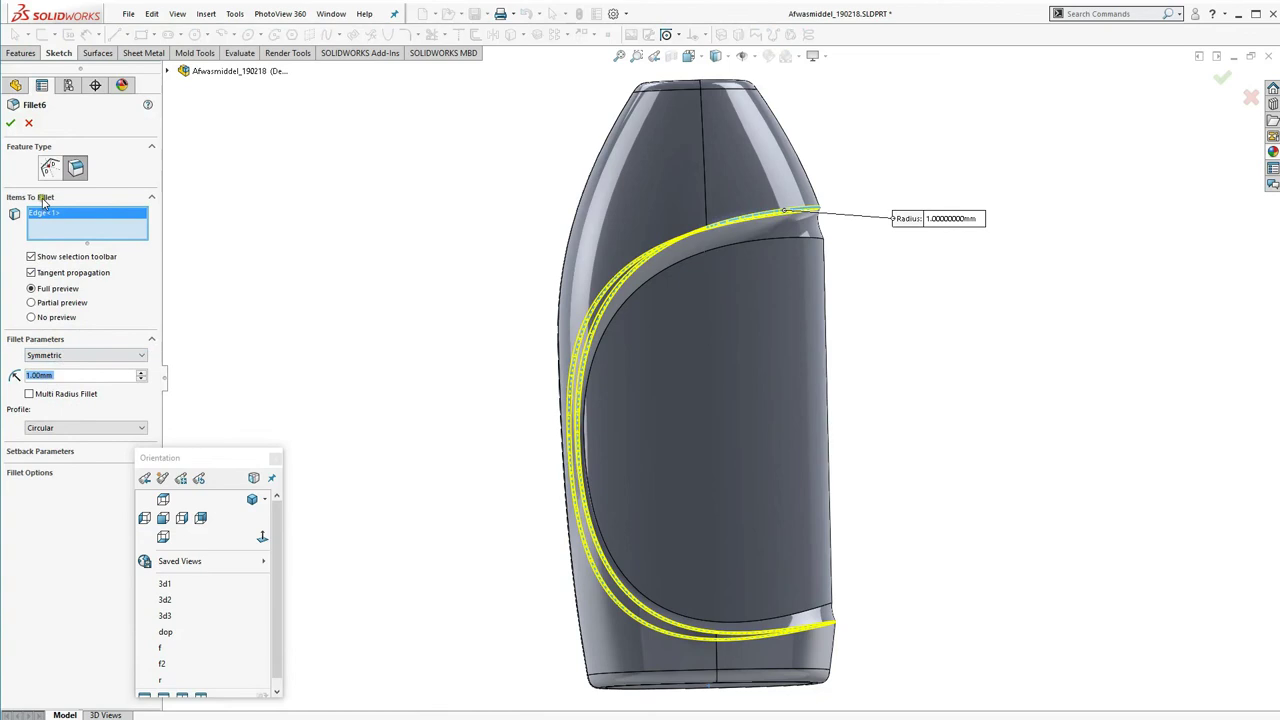
Accept the 1.00 mm label-edge fillet, then display the label's dimensions and orbit the bottle
left_click(11, 123)
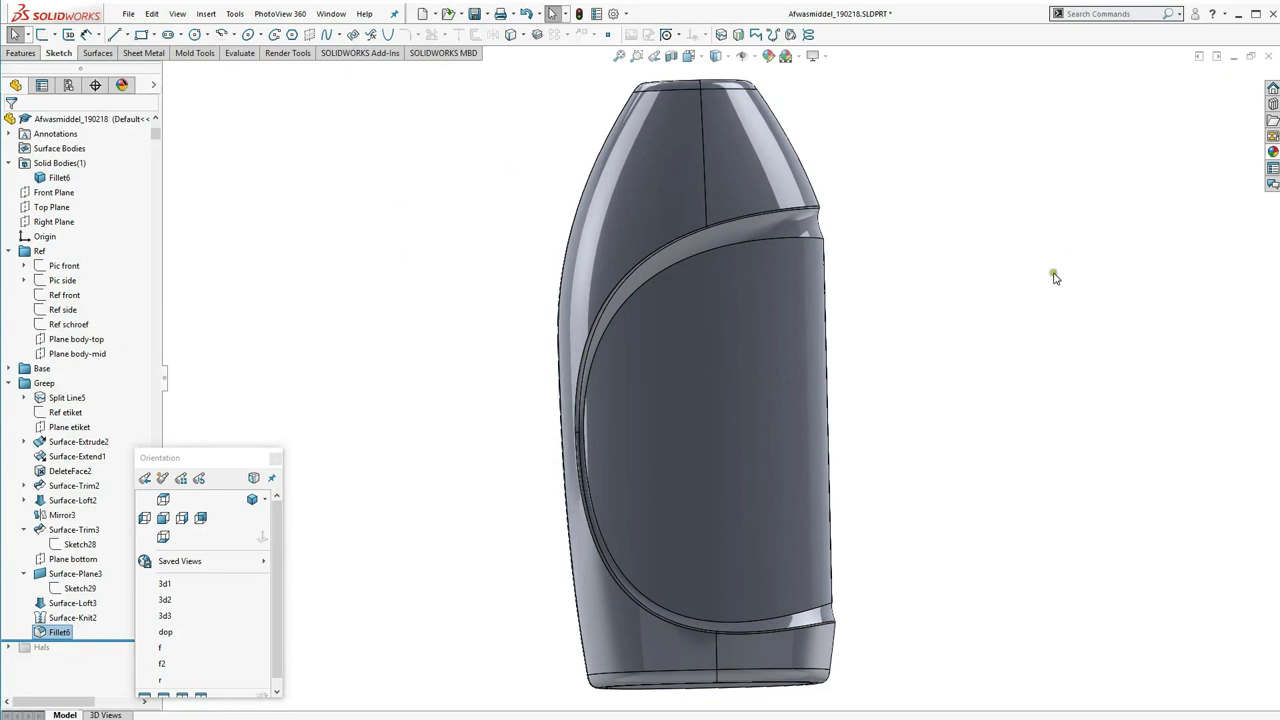
double_click(757, 331)
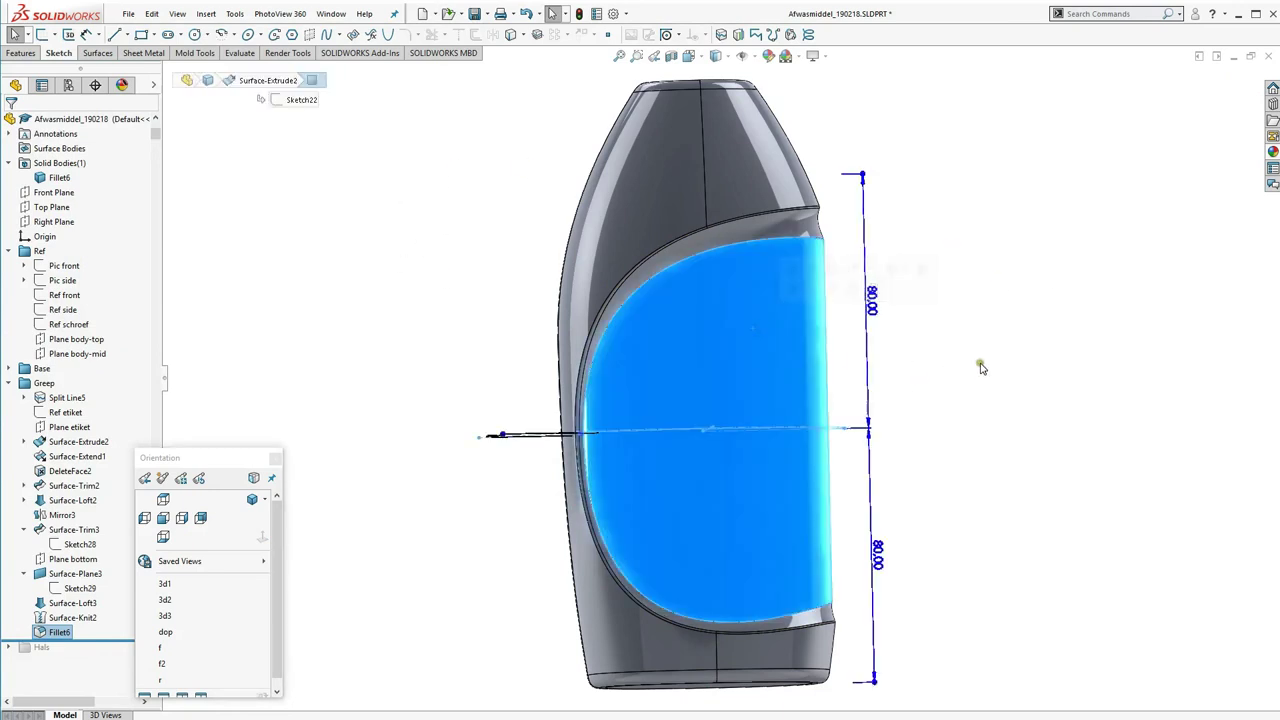
mouse_move(924, 383)
middle_mouse_down()
mouse_move(858, 437)
mouse_move(889, 414)
mouse_move(743, 354)
middle_mouse_up()
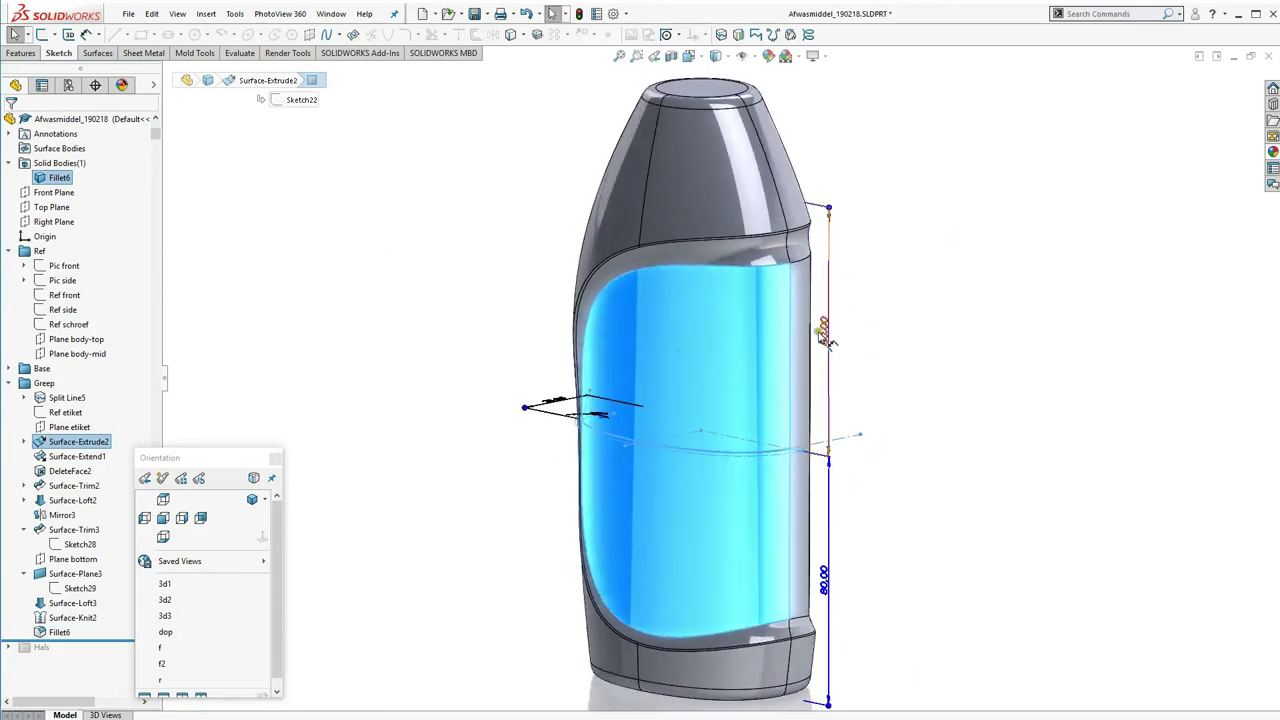